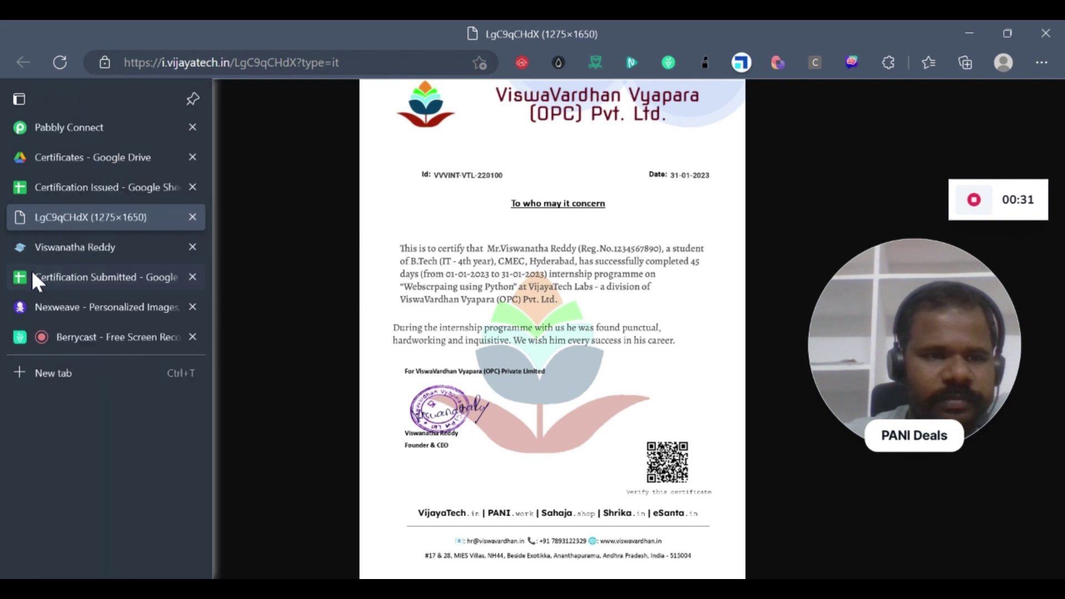
- View the intern records in the Certification Submitted spreadsheet, and compare them with the generated internship certificate image
click(32, 275)
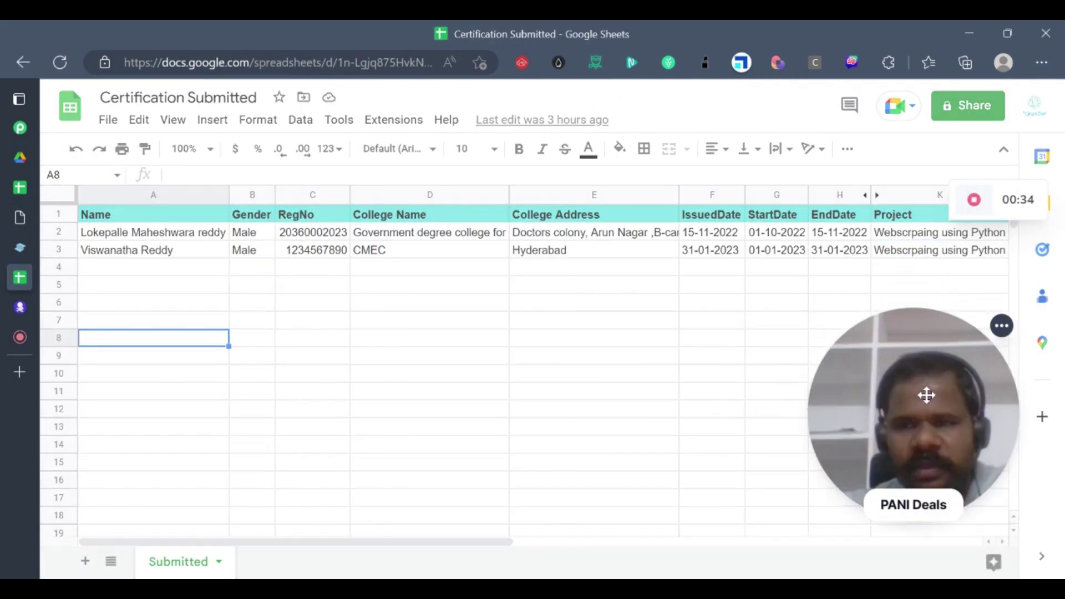
drag(926, 394, 931, 427)
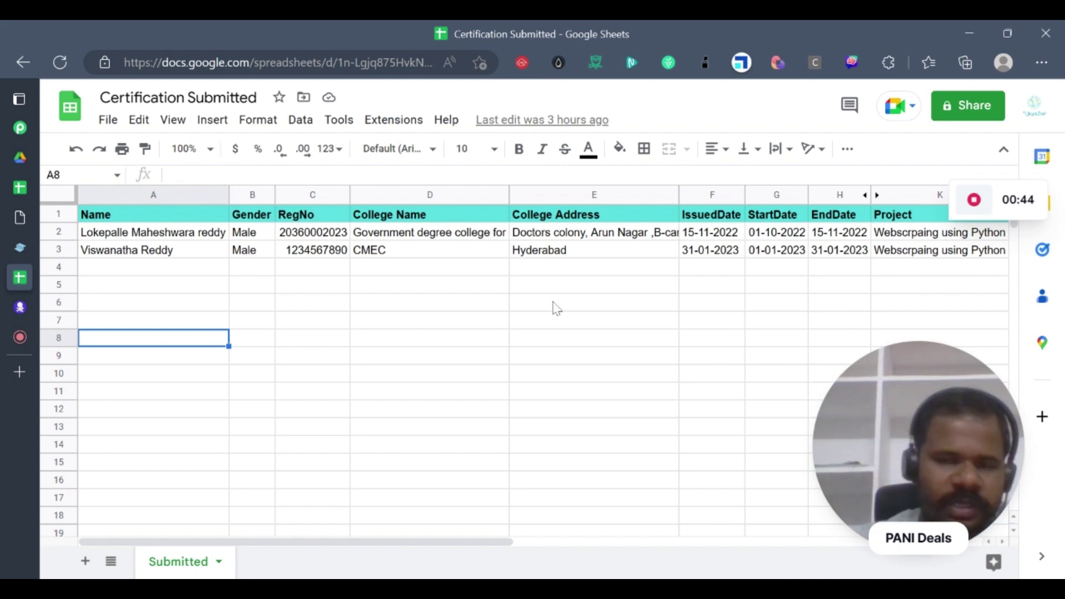
click(422, 288)
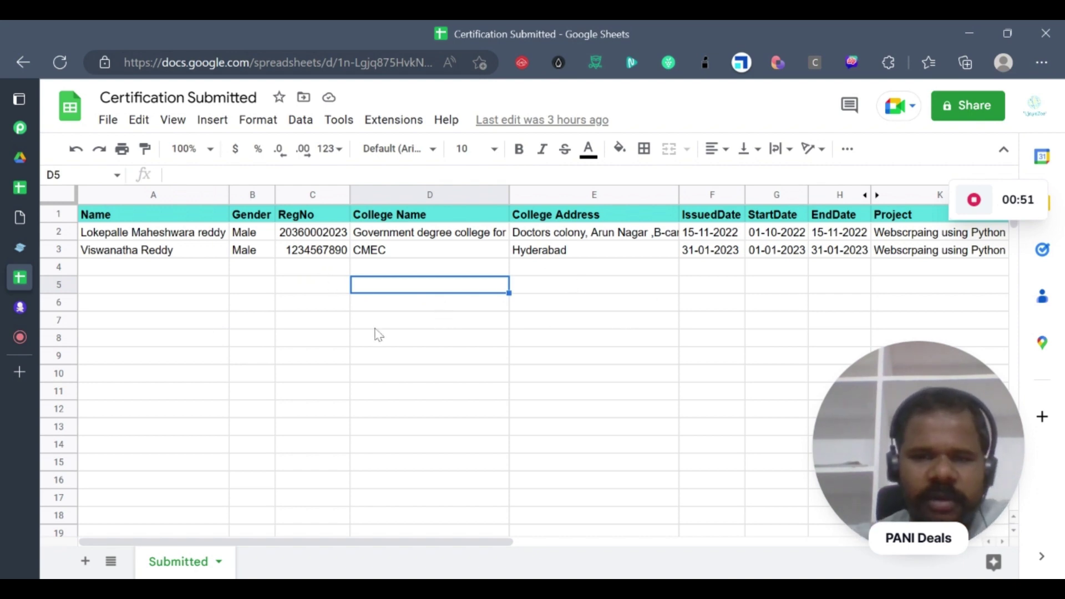
mouse_move(86, 260)
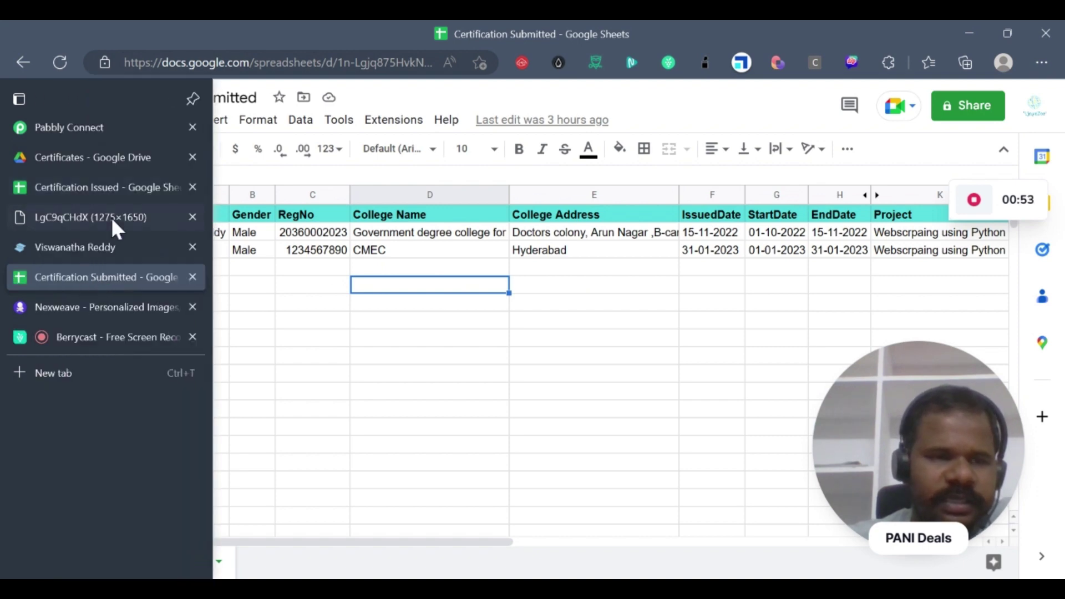
click(113, 217)
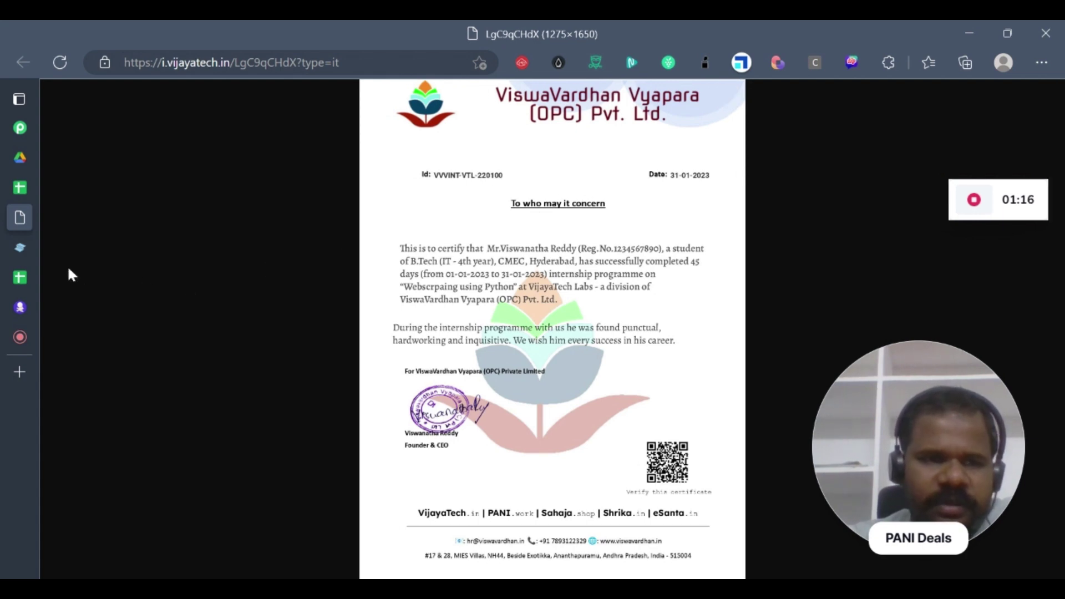
- Open the Certification Issued spreadsheet and check the college name and college address of the row 3 record
click(45, 193)
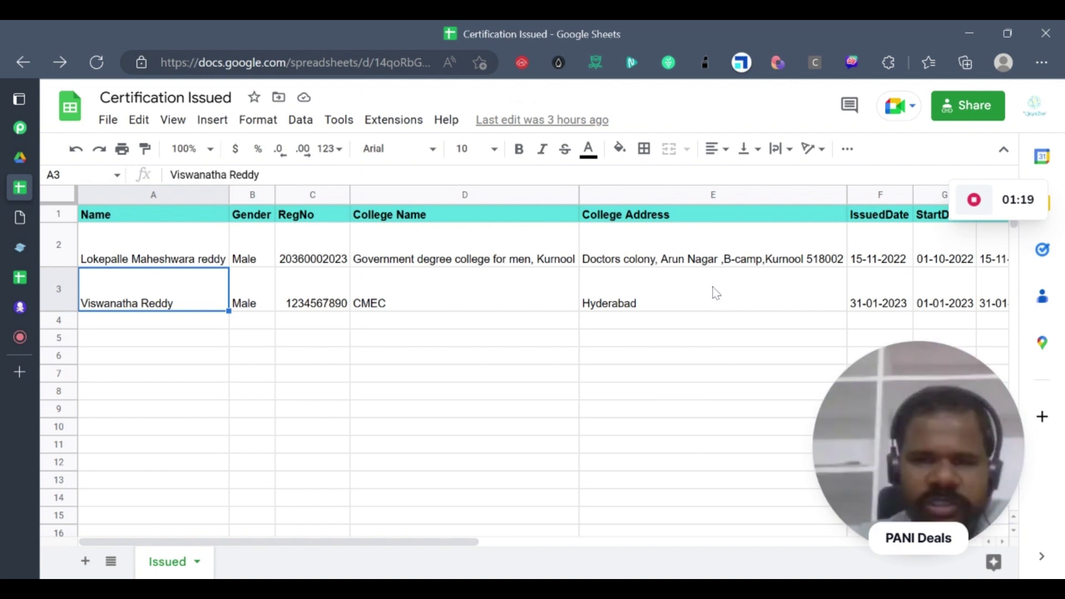
click(418, 300)
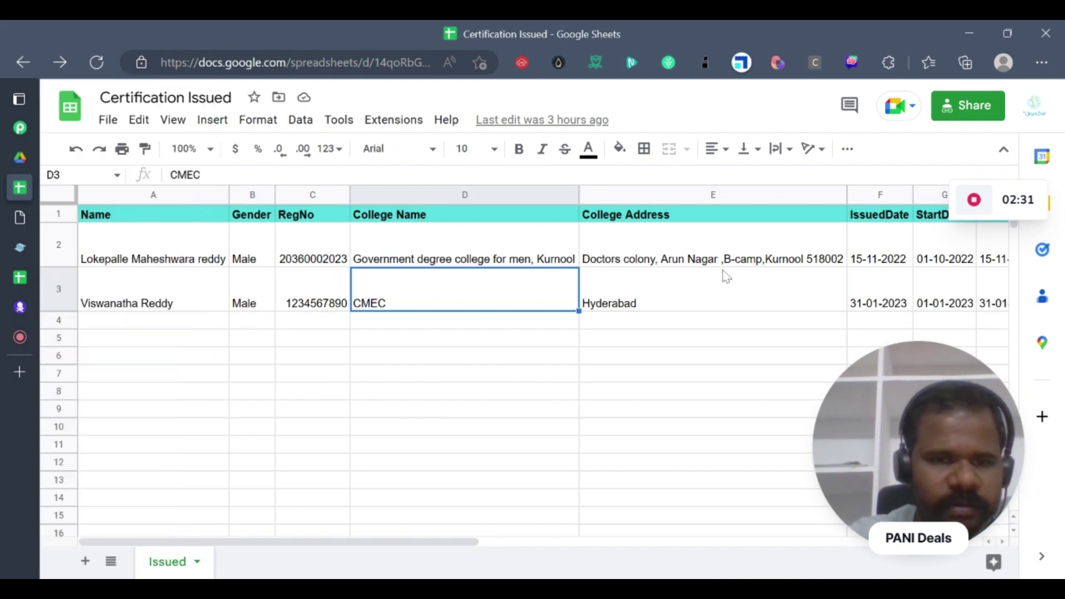
click(734, 295)
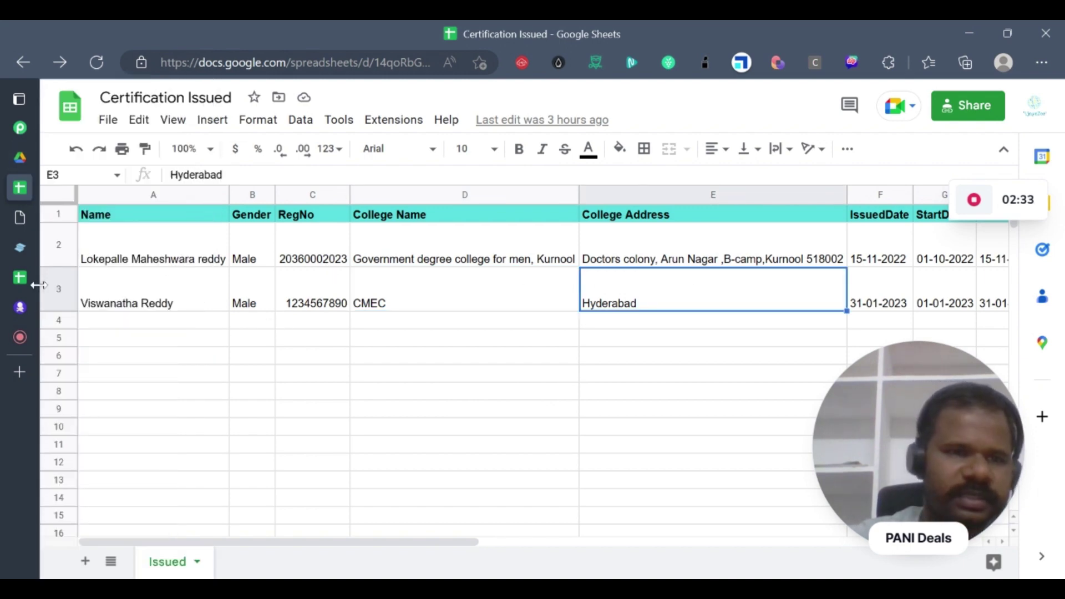
- Switch to the Certification Submitted spreadsheet and examine the row 3 record across all columns up to Generate
mouse_move(31, 263)
click(148, 270)
click(687, 251)
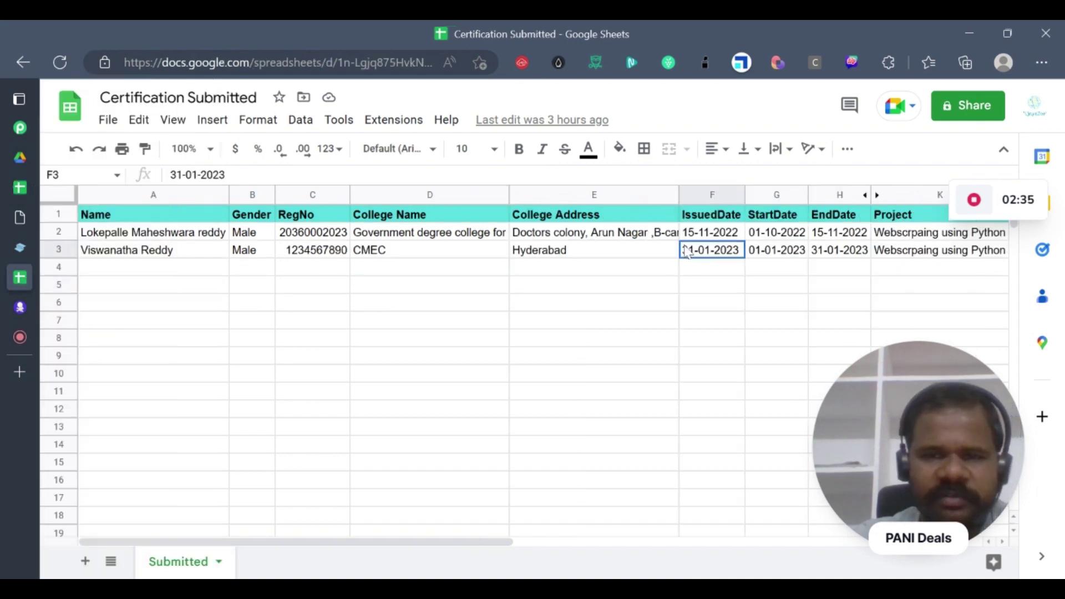
key(Right)
key(Right)
key(Right)
key(Right)
key(Right)
key(Right)
key(Right)
key(Right)
key(Right)
key(Right)
key(Right)
key(Right)
key(Right)
key(Right)
key(Right)
key(Right)
key(Right)
key(Right)
key(Right)
key(Left)
key(Left)
key(Left)
key(Left)
key(Left)
key(Left)
key(Left)
key(Left)
key(Left)
key(Left)
key(Left)
key(Left)
key(Left)
key(Left)
key(Left)
key(Left)
key(Left)
key(Left)
key(Left)
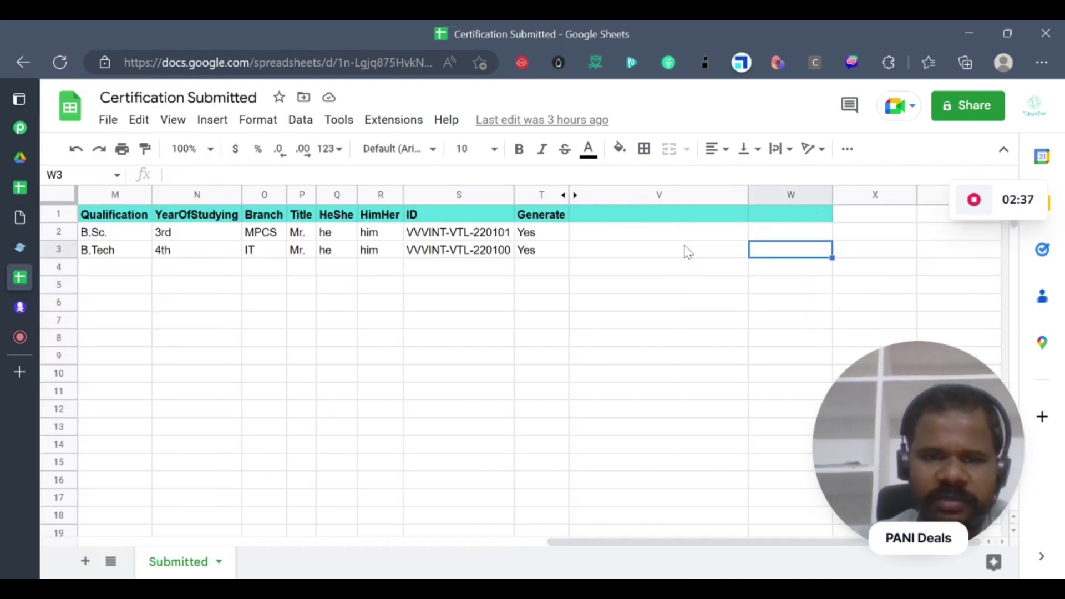
key(Left)
key(Left)
key(Left)
key(Left)
key(Left)
key(Right)
key(Right)
key(Right)
key(Right)
key(Right)
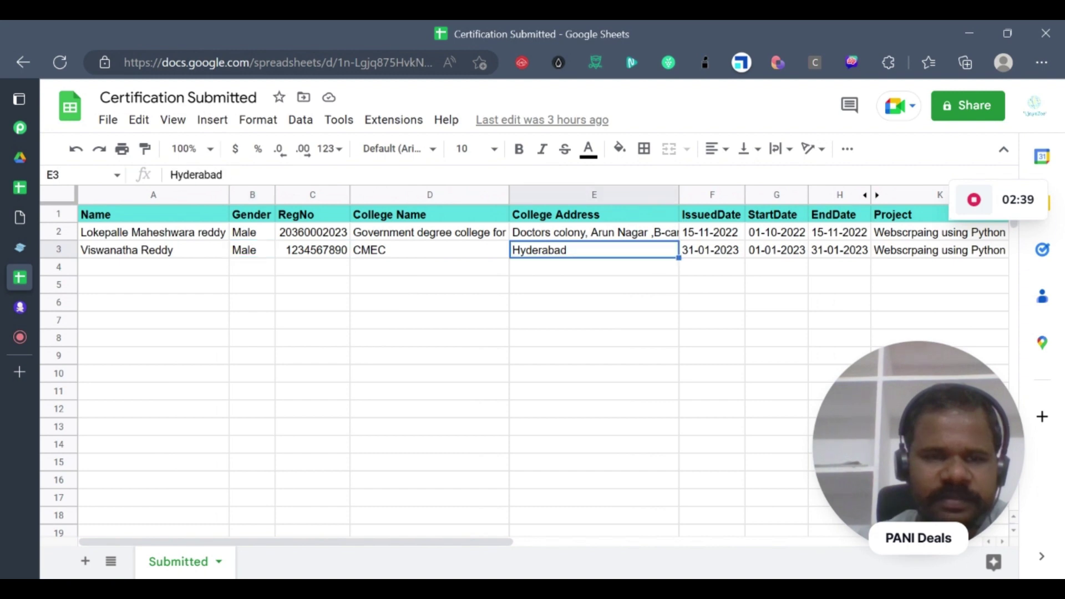
key(Right)
key(Right)
key(Right)
key(Right)
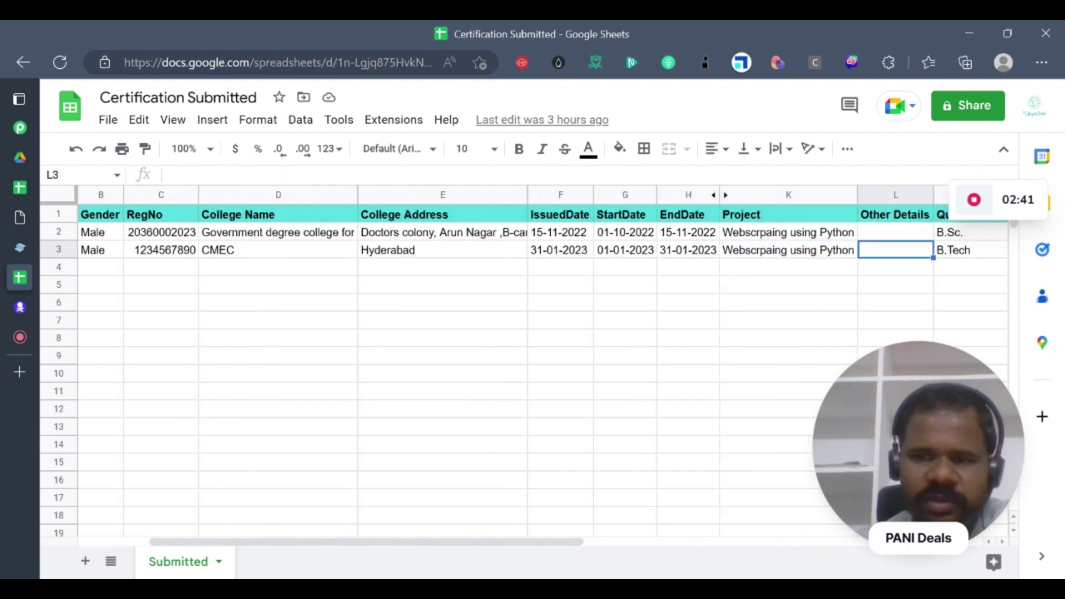
key(Right)
key(Right)
key(Right)
key(Right)
key(Right)
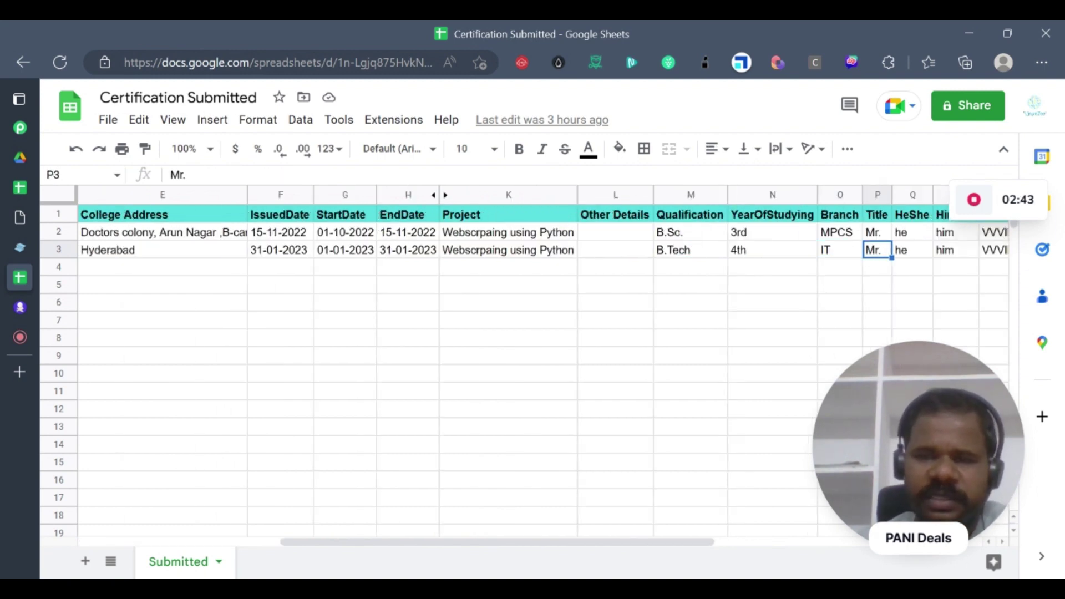
key(Right)
key(Right)
key(Right)
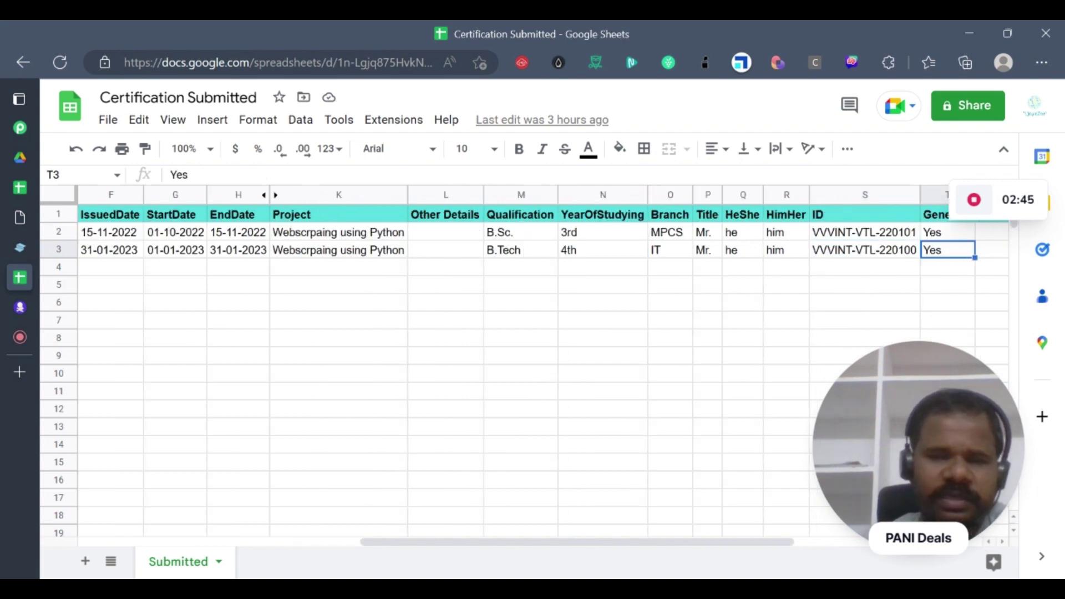
key(Right)
key(Right)
key(Left)
key(Left)
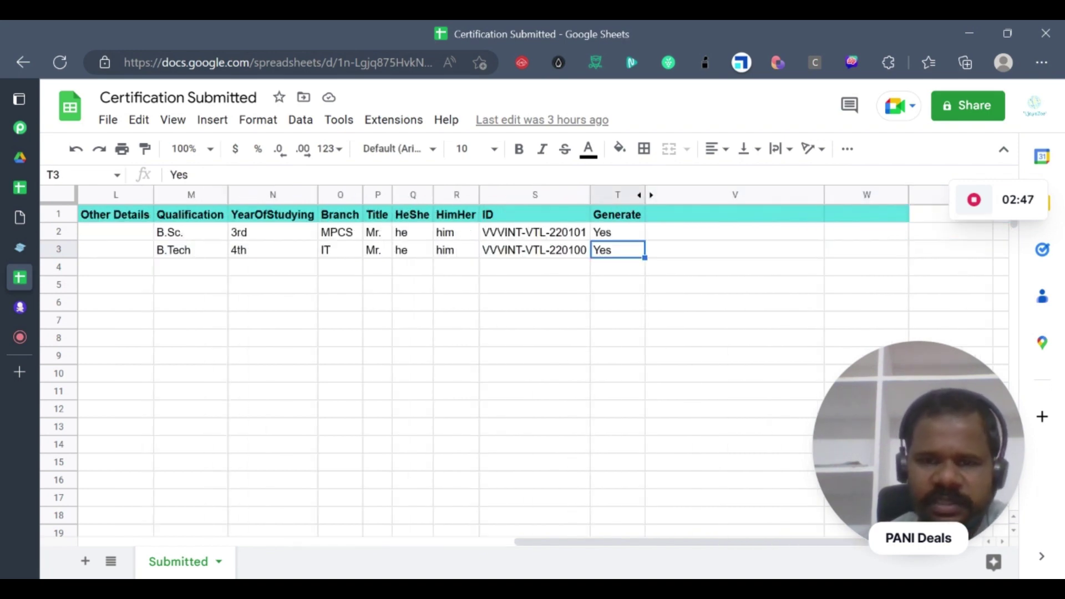
- Clear the Generate values of both intern records in cells T2:T3
key(Up)
key(shift+Down)
key(Delete)
key(Down)
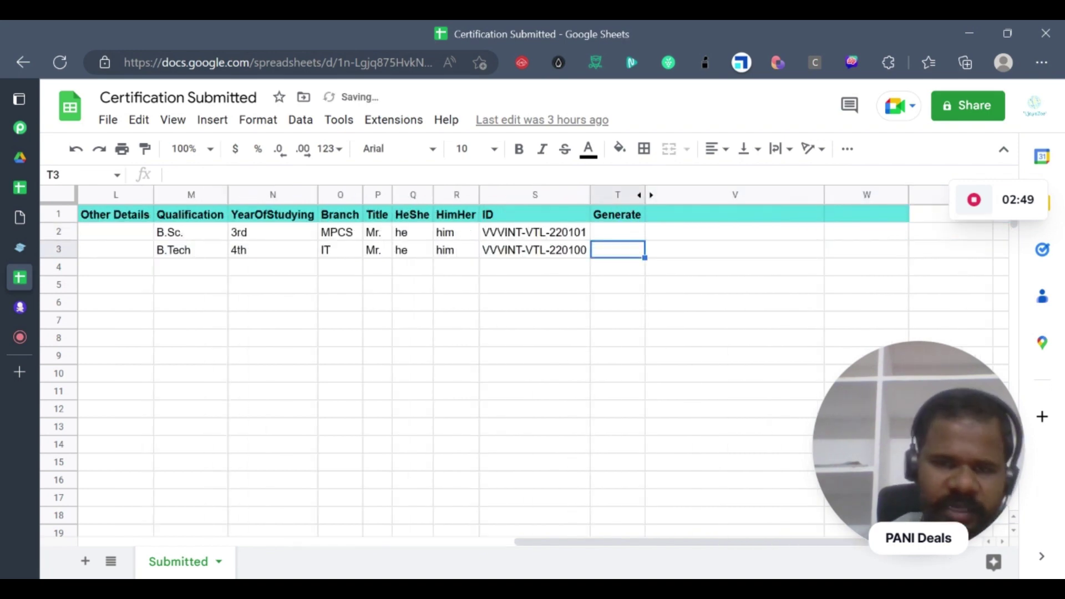
key(Left)
key(Right)
key(Up)
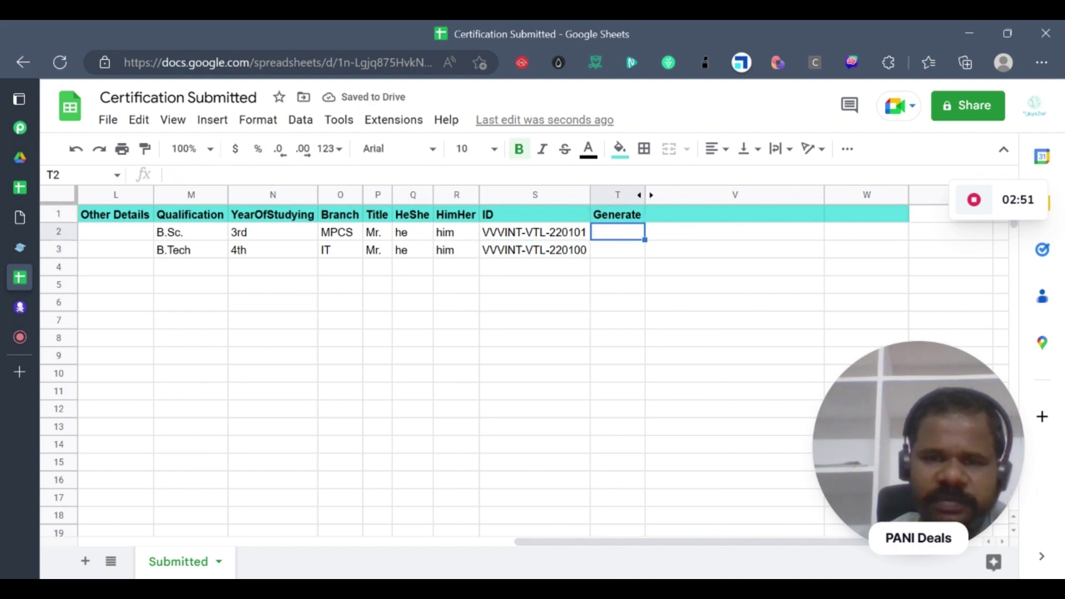
key(Down)
key(Up)
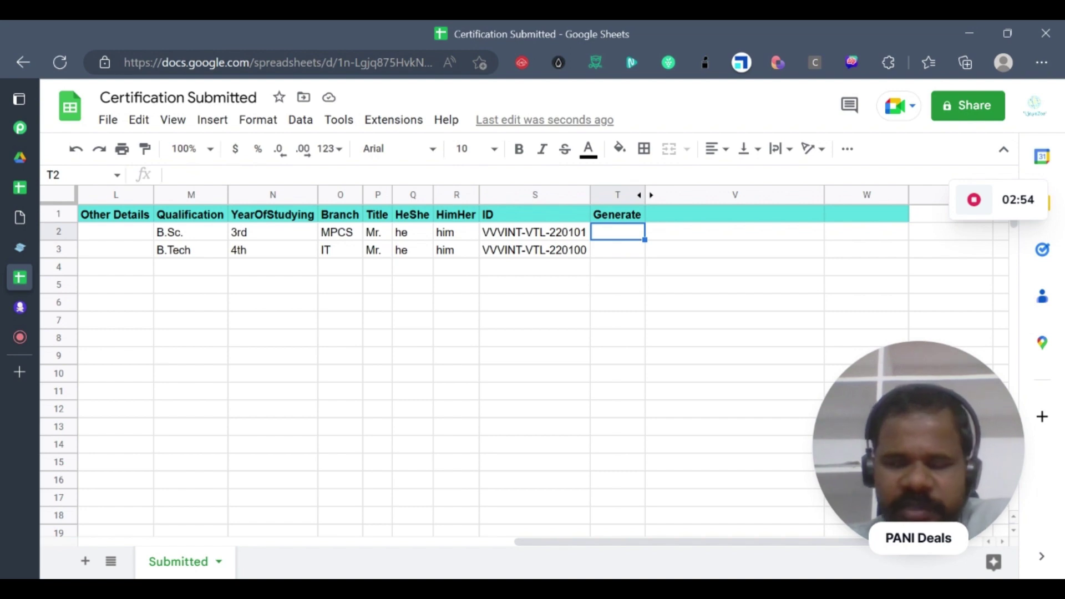
- Review the row 2 record field by field, from Name in column A through Generate in column T
key(Home)
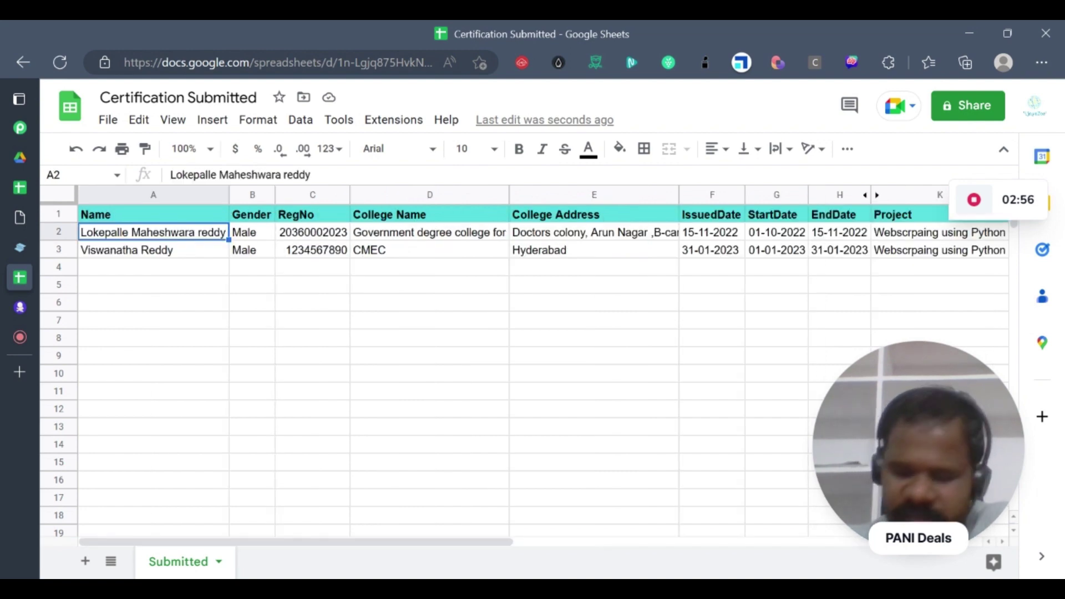
key(Right)
key(Right)
key(Right)
key(Right)
key(Right)
key(Right)
key(Right)
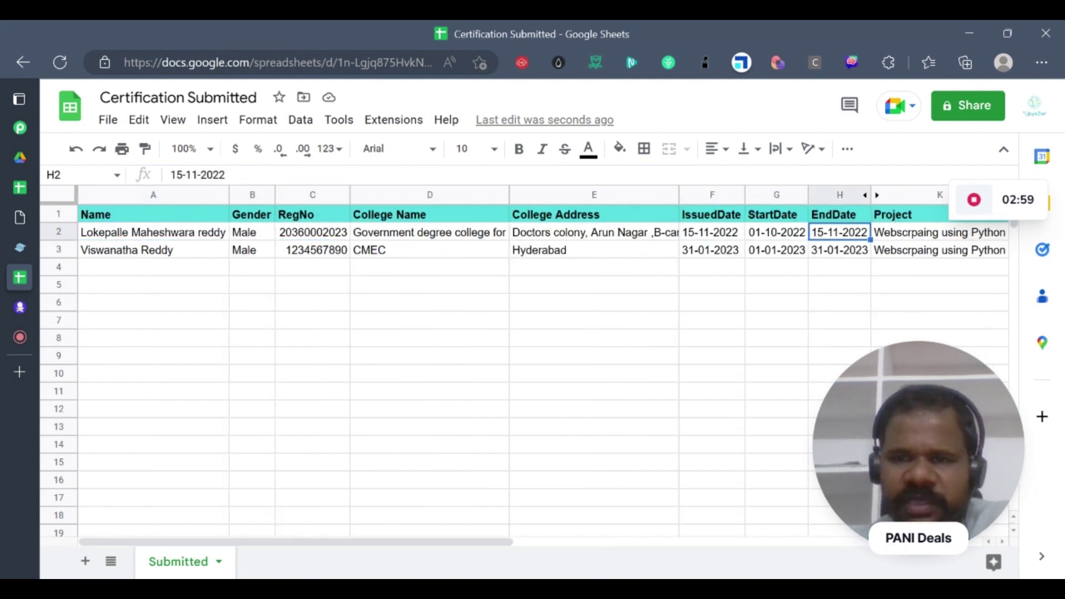
key(Right)
key(Right)
key(Right)
key(Right)
key(Right)
key(Right)
key(Right)
key(Right)
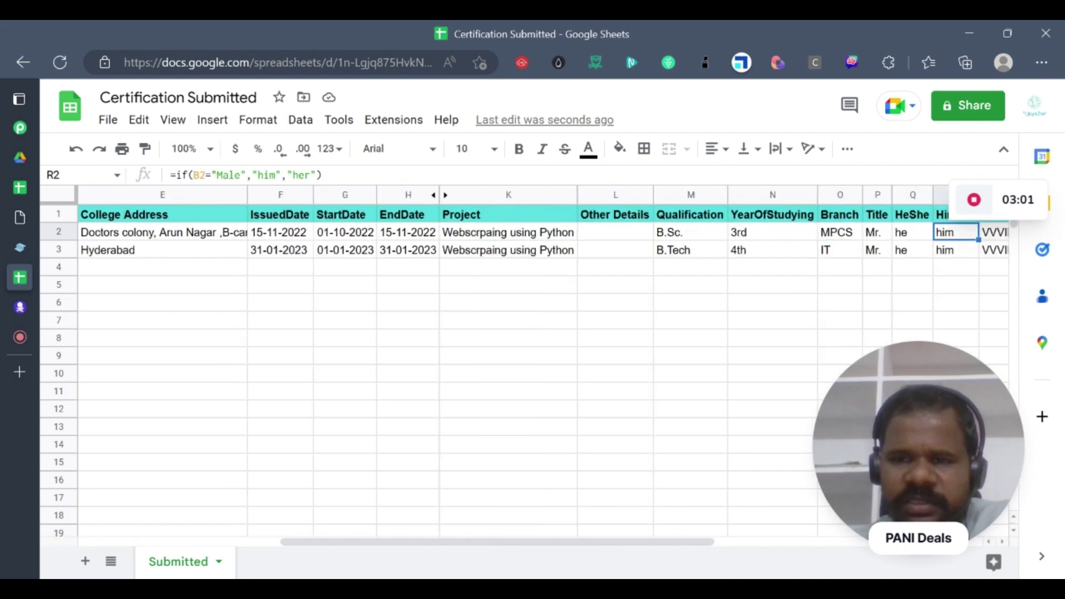
key(Right)
key(Right)
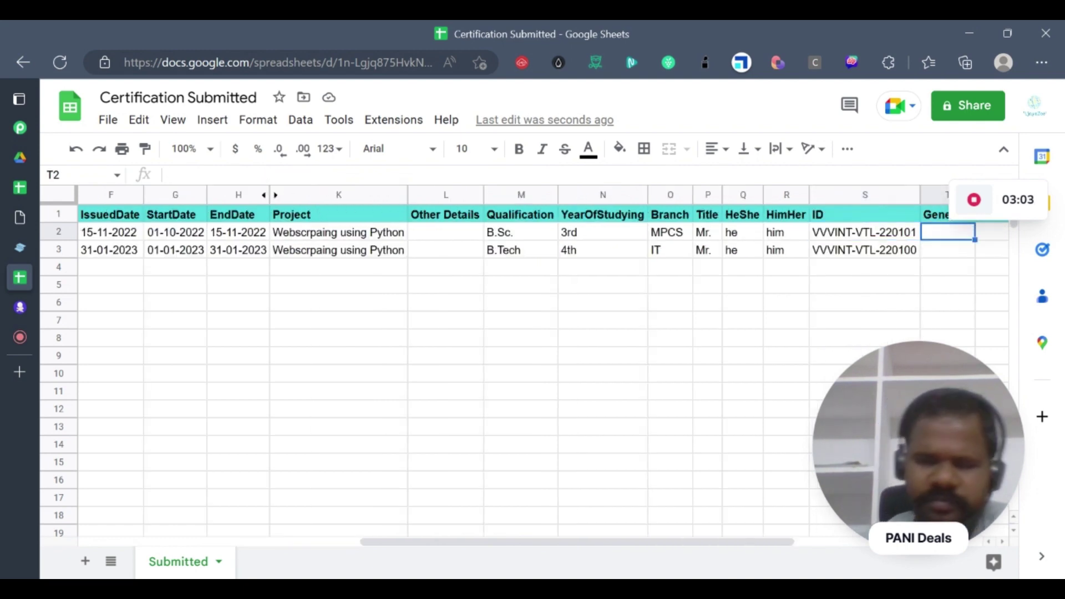
- Examine the gender-based Title, HeSHe and HimHer columns, including the HeShe formula in row 2
key(Left)
key(Left)
key(Left)
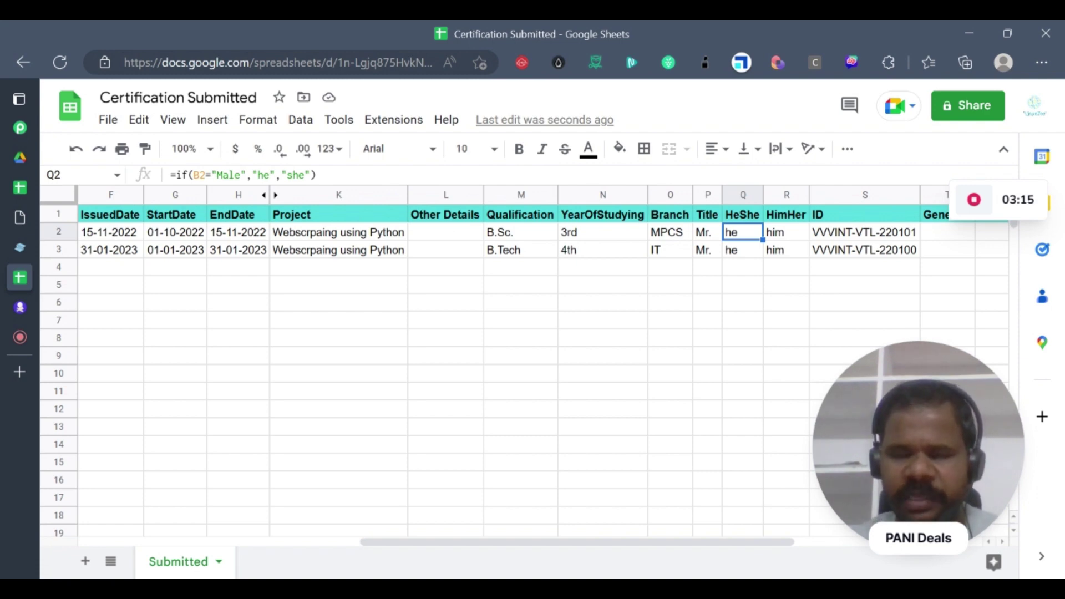
key(Left)
key(Left)
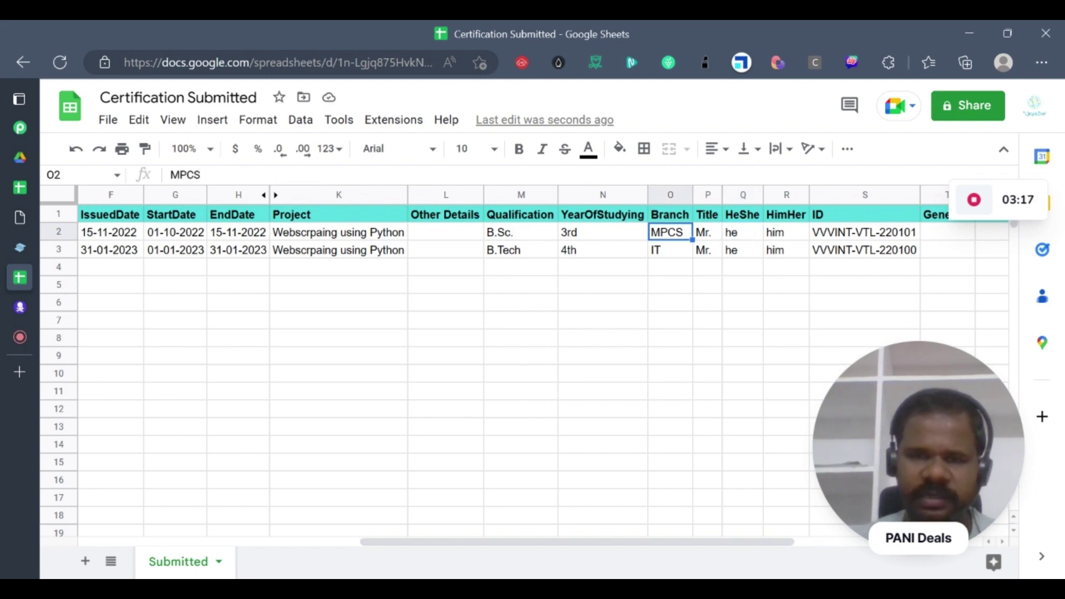
key(Up)
key(Down)
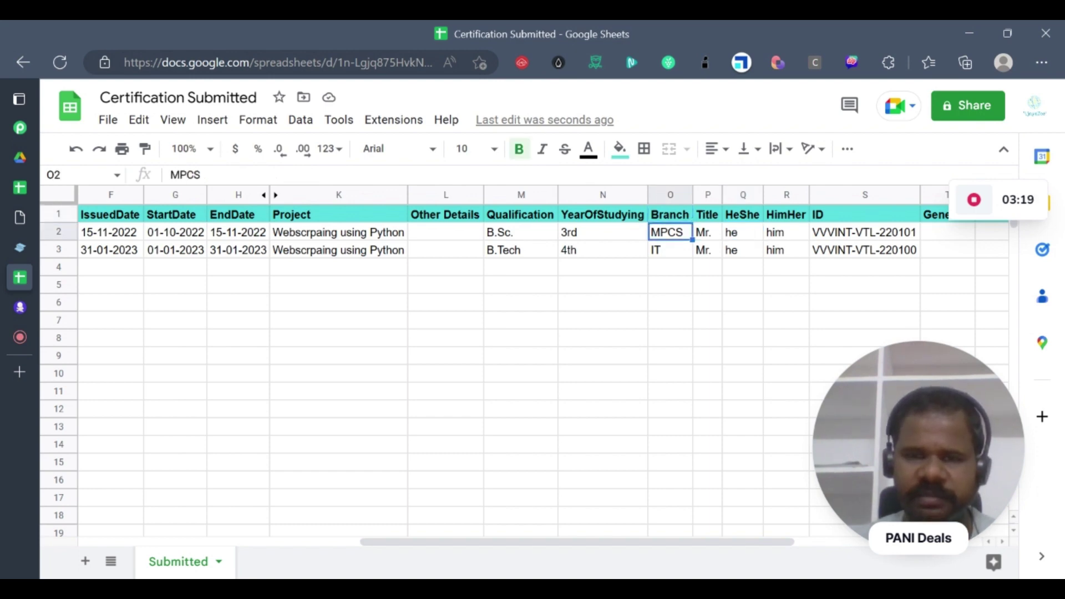
key(Right)
key(Up)
key(shift+Down)
key(shift+Down)
key(shift+Right)
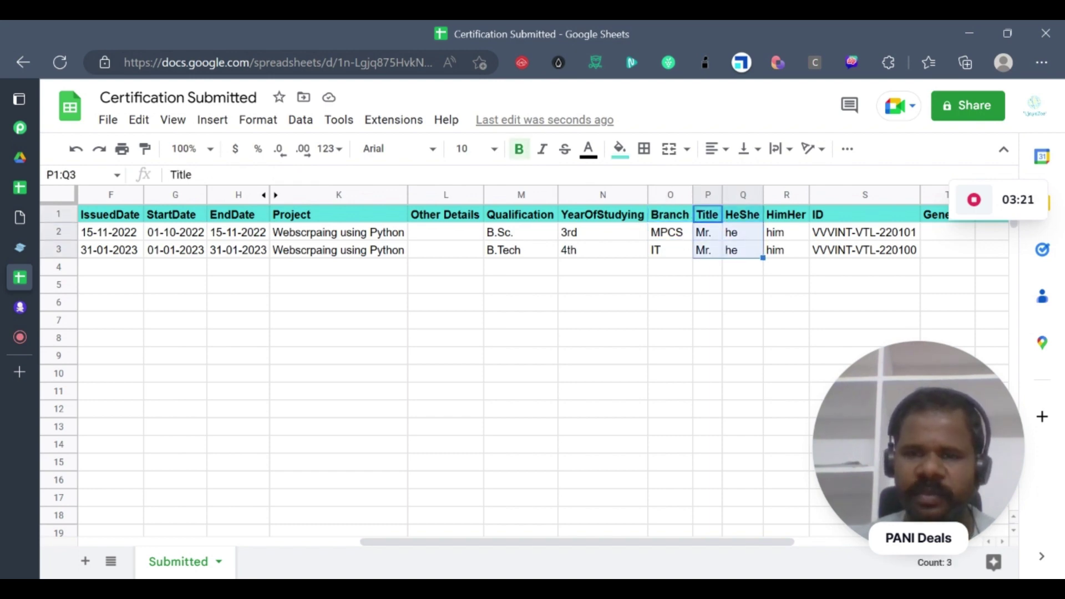
key(shift+Right)
key(shift+Right)
key(Right)
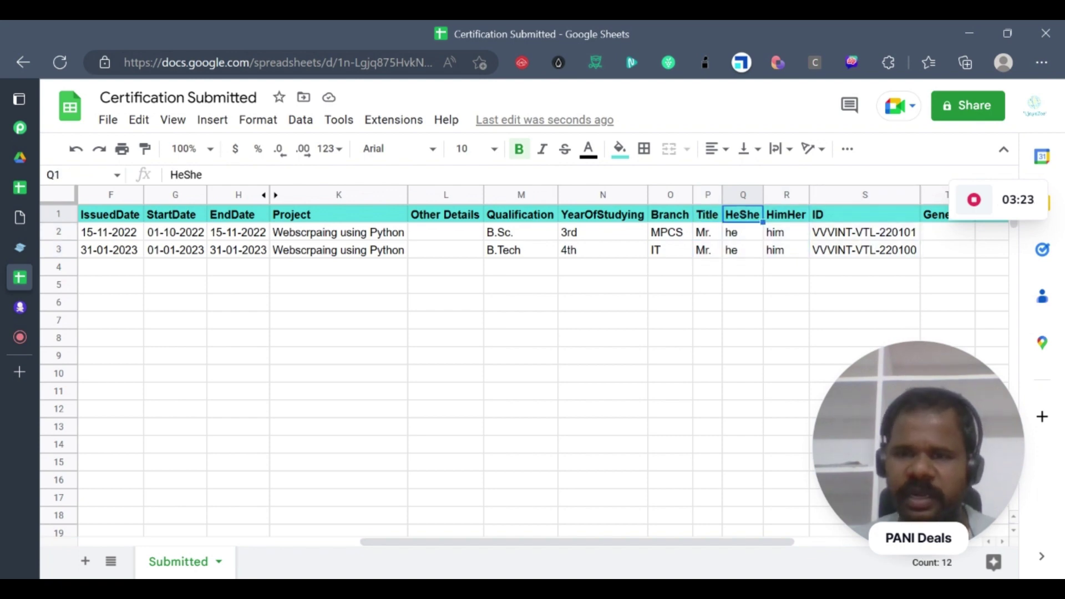
- Examine the HimHer, ID and Generate columns, and check row 2 from its beginning to its end, finishing on cell T2
key(Right)
key(Down)
key(Right)
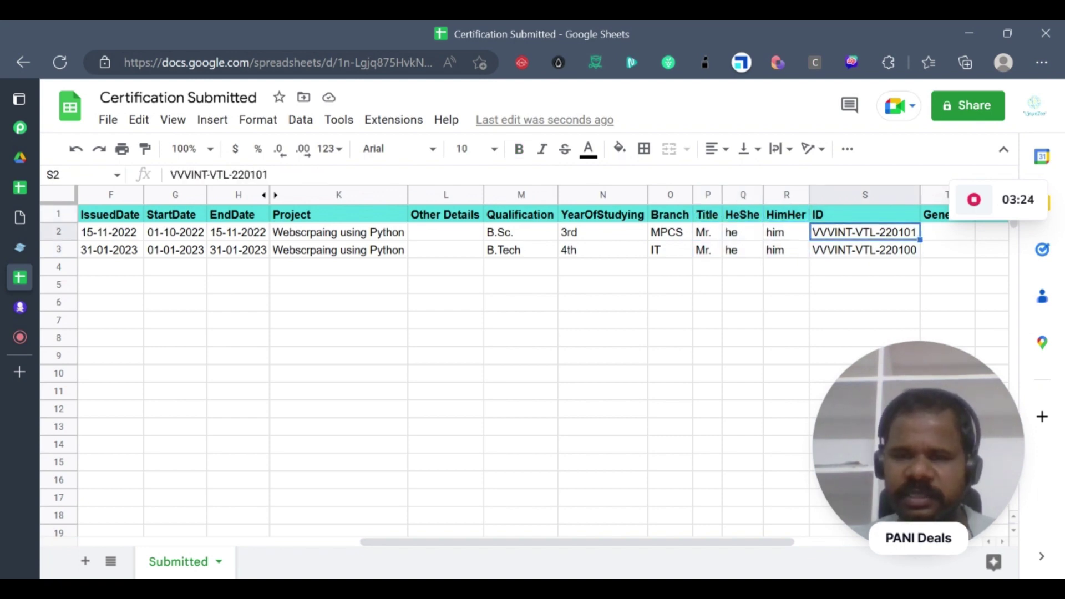
key(Down)
key(Down)
key(Up)
key(Up)
key(Left)
key(Up)
key(Left)
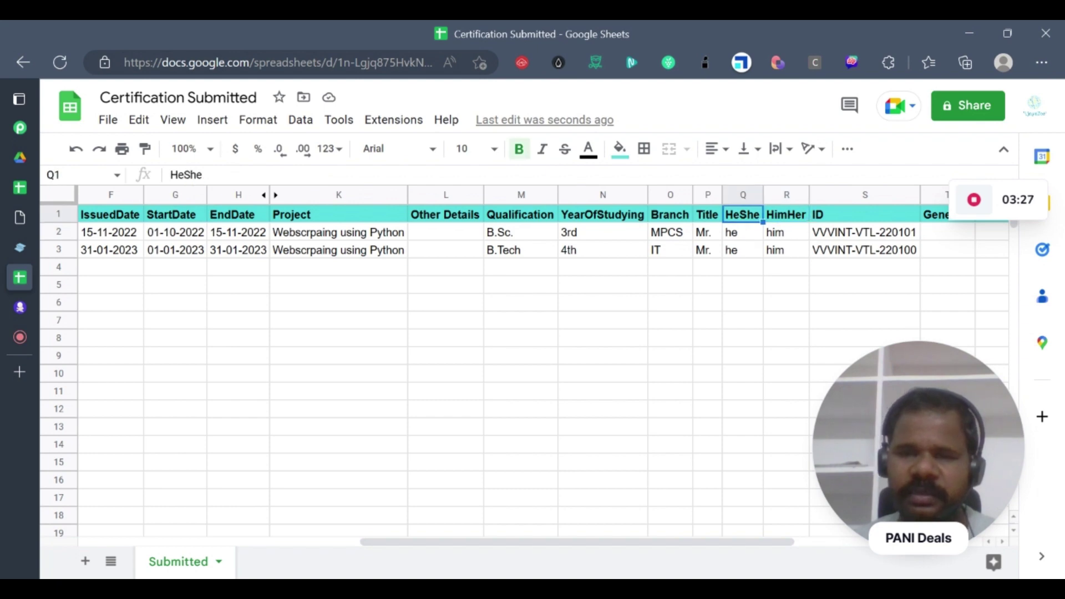
key(Left)
key(Right)
key(Right)
key(Right)
key(Right)
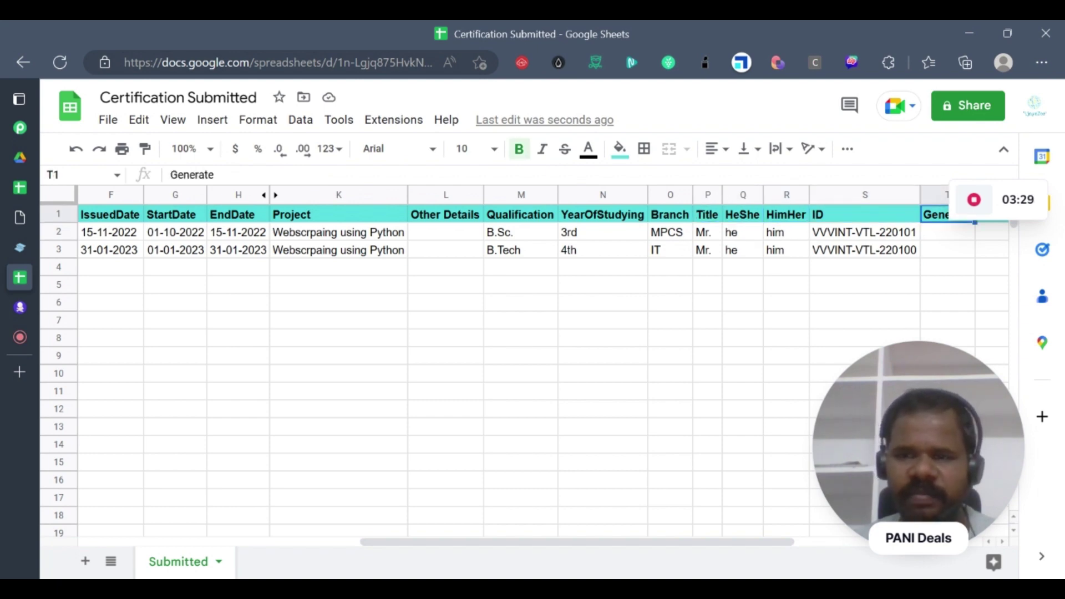
key(Down)
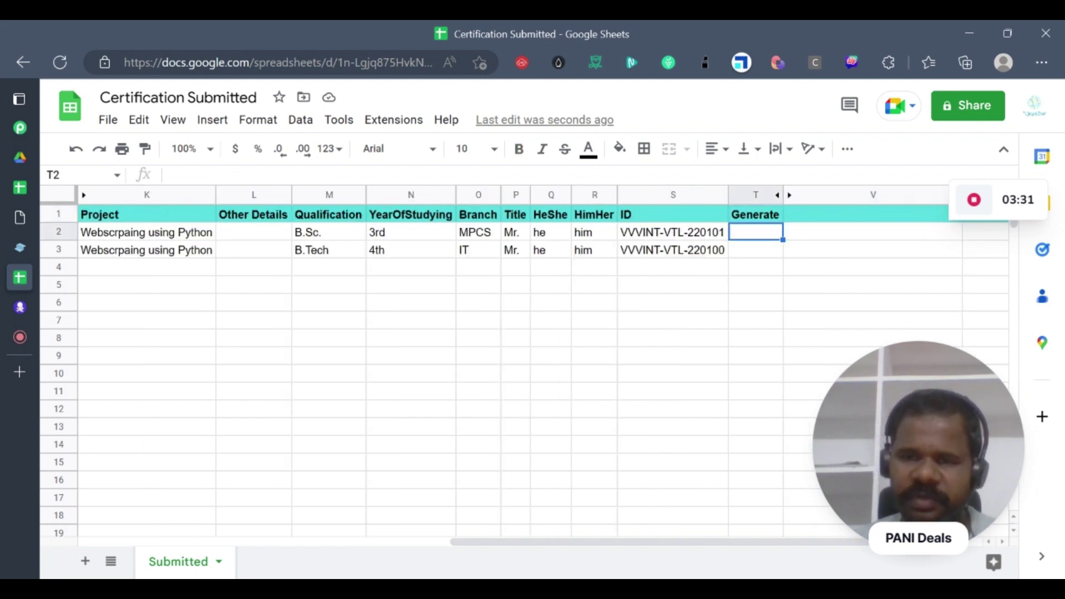
key(Home)
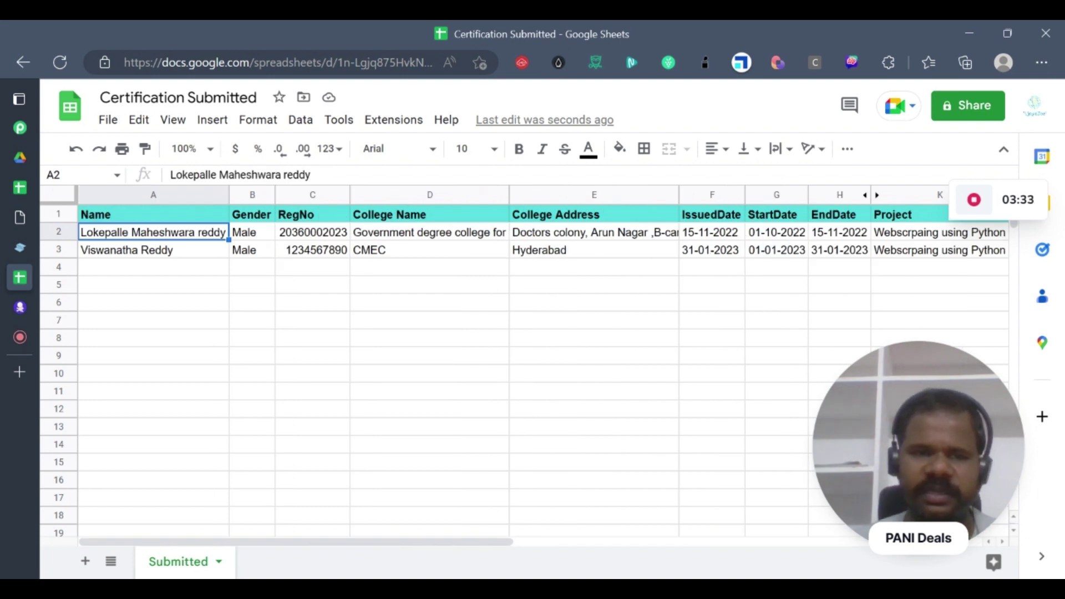
key(End)
key(Left)
key(Left)
key(Left)
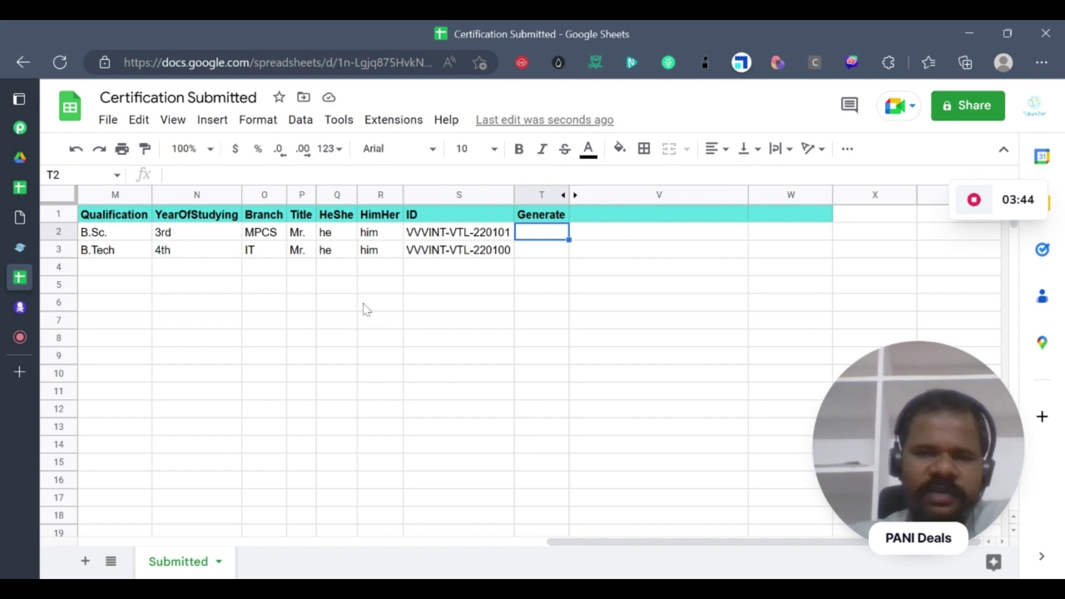
- Switch to Pabbly Connect and view the Google Sheets trigger at the start of the Intern Certificates - Nexweave workflow
click(20, 128)
scroll(554, 277, up, 12)
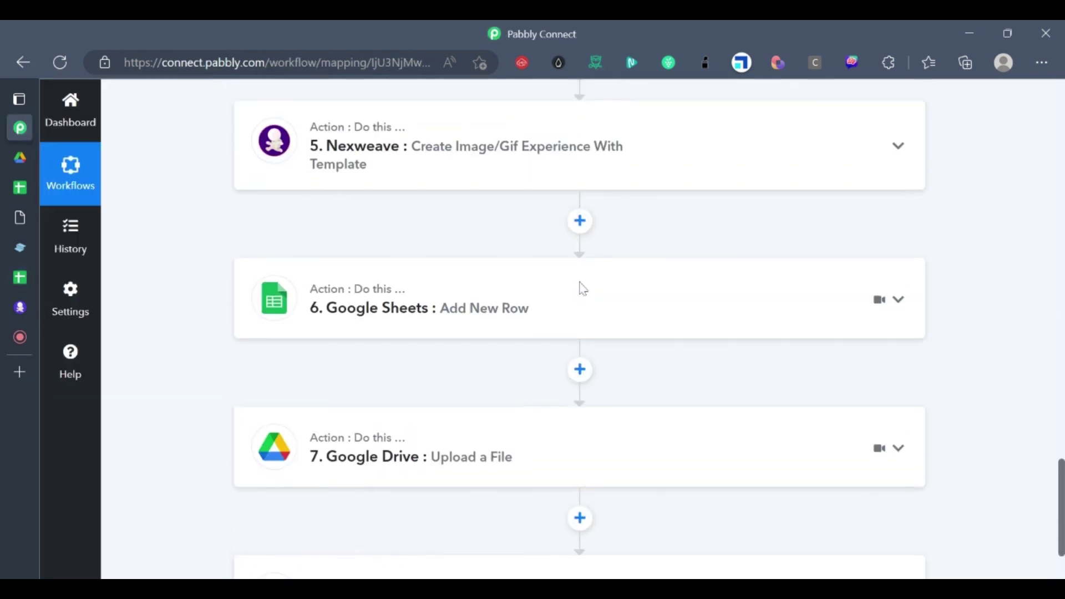
scroll(519, 300, up, 15)
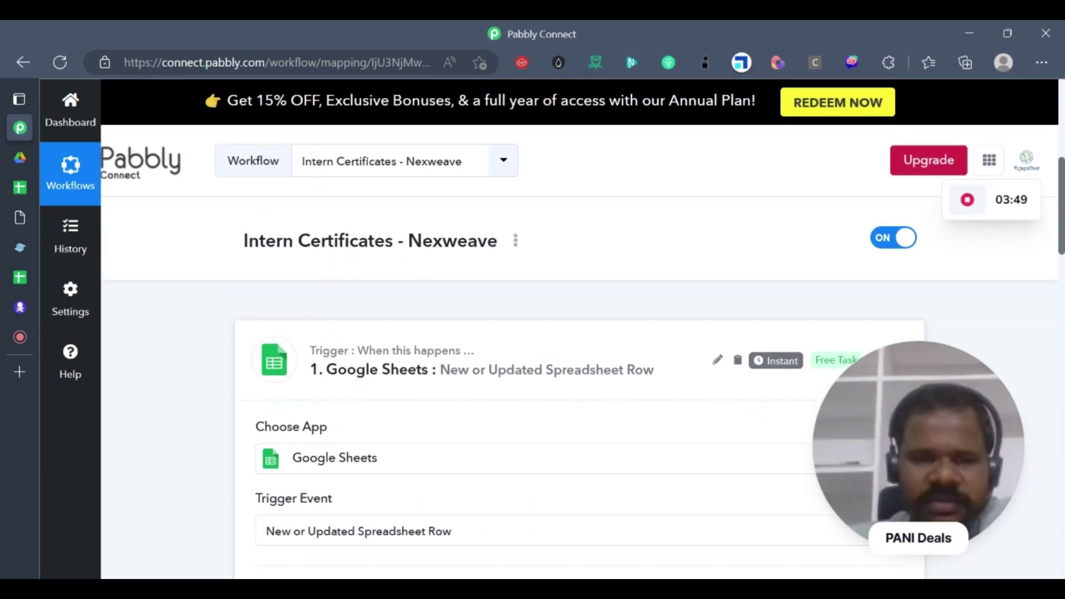
- Review the Google Sheets trigger's setup and expand its received response to examine the captured spreadsheet row fields
scroll(639, 290, down, 3)
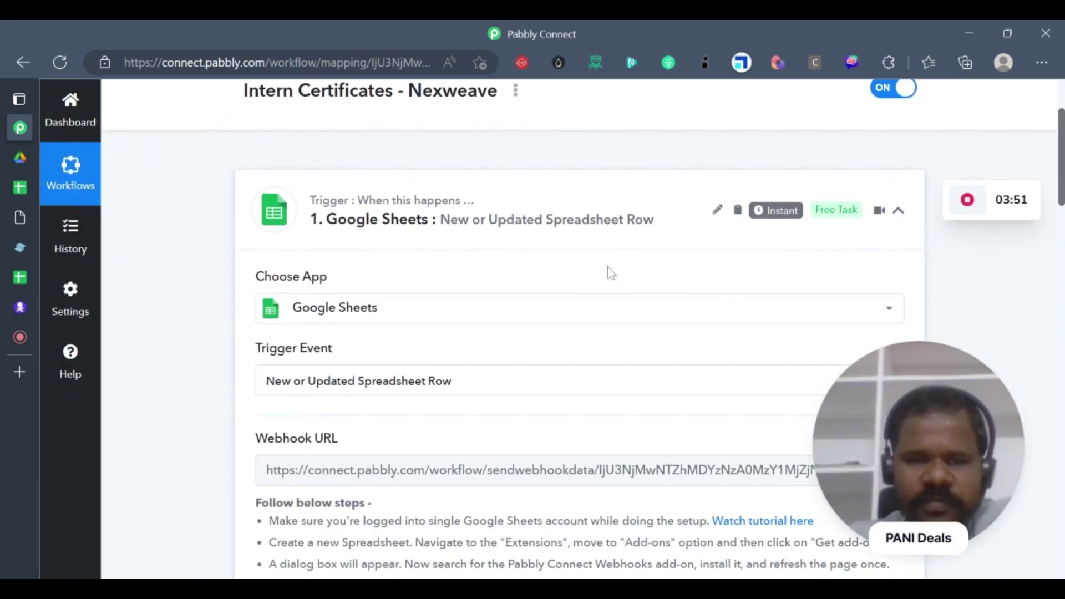
scroll(511, 305, down, 7)
scroll(335, 387, down, 4)
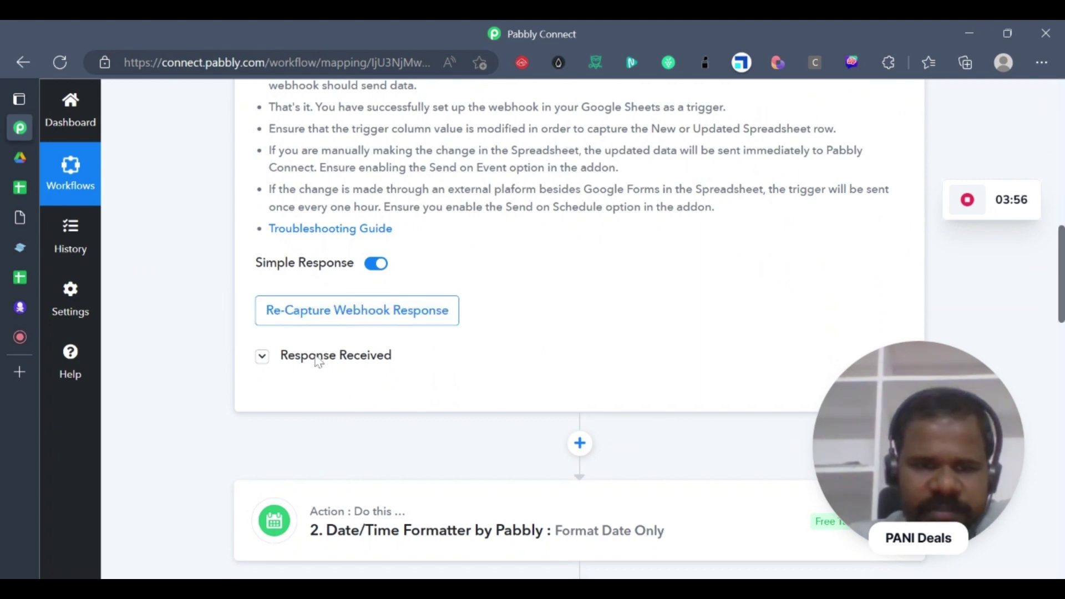
click(269, 359)
scroll(702, 245, down, 5)
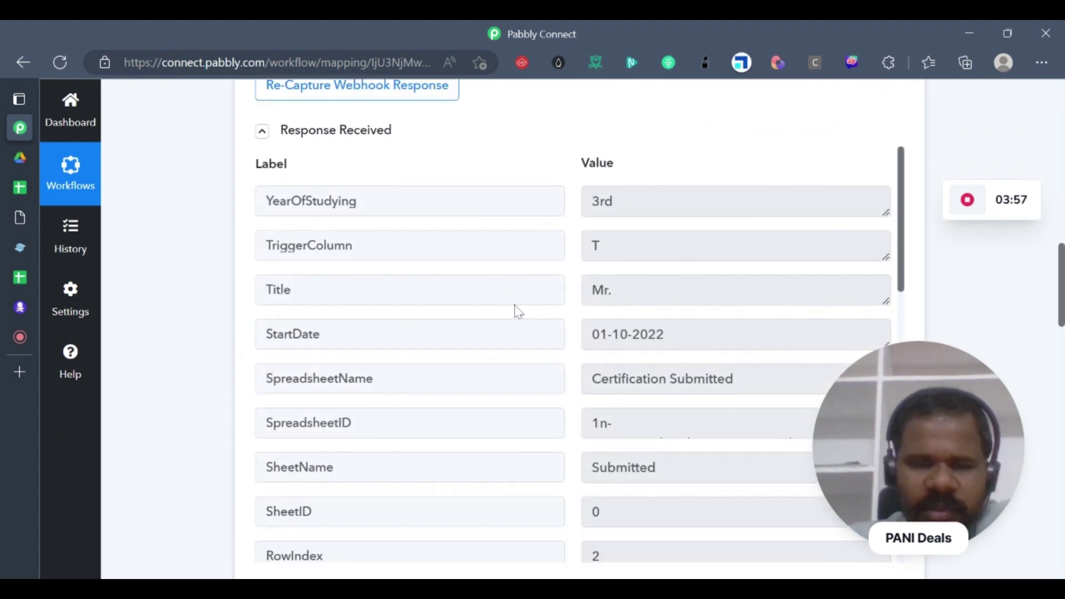
scroll(668, 325, down, 3)
scroll(255, 351, down, 10)
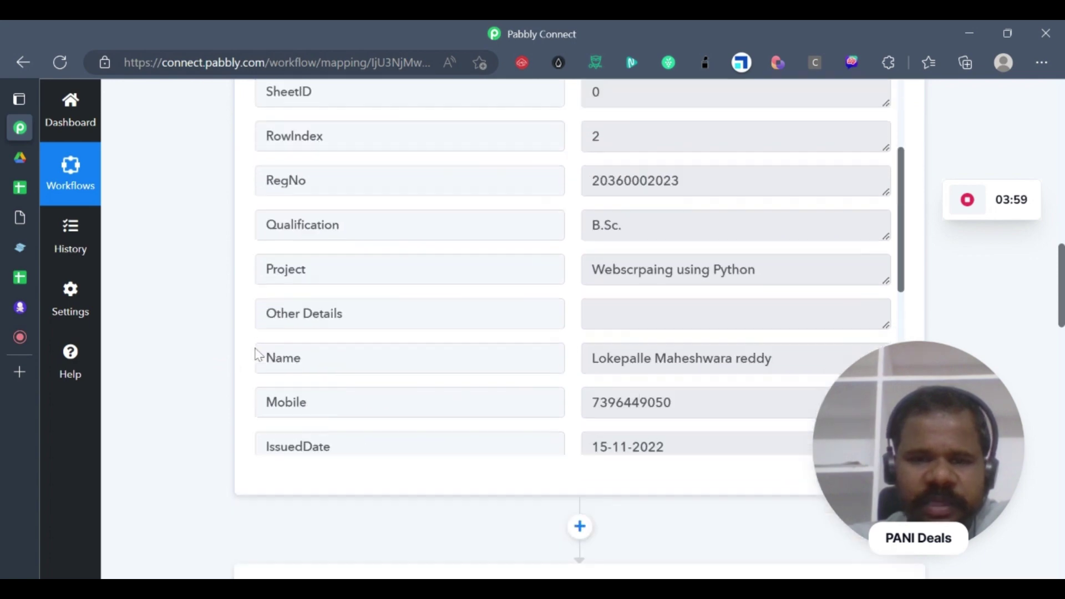
mouse_move(431, 209)
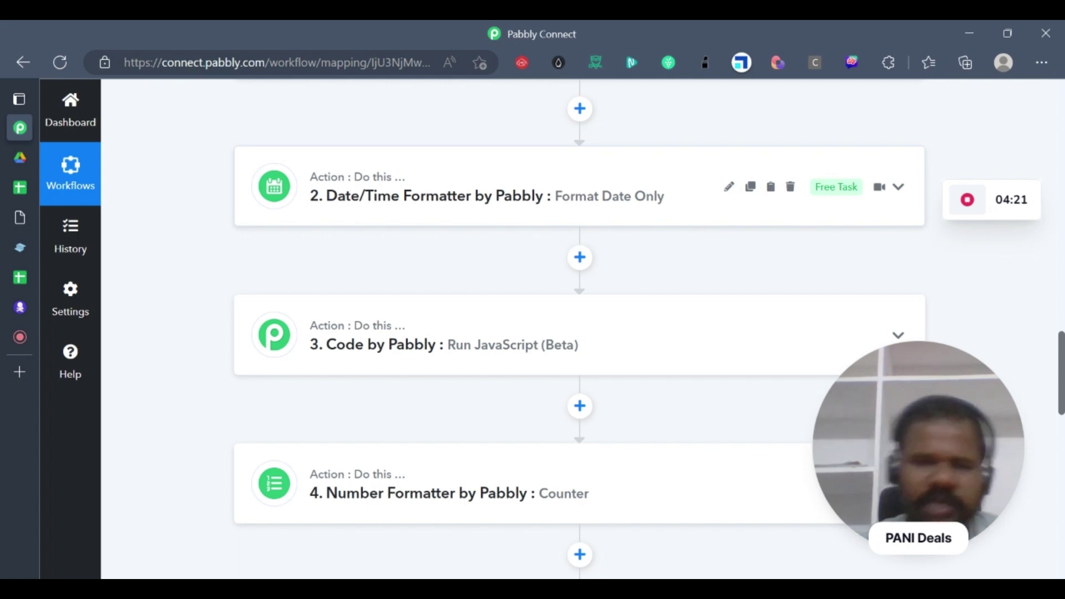
- Expand the Date/Time Formatter action and examine its IssuedDate mapping, From and To formats, and received response
click(492, 211)
scroll(459, 269, down, 1)
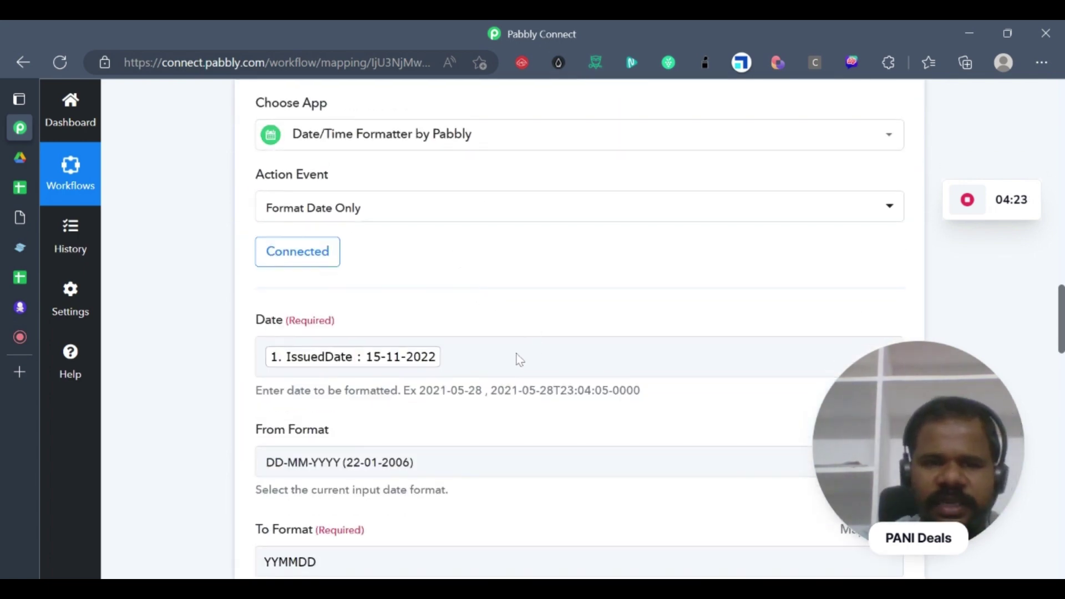
scroll(395, 371, down, 3)
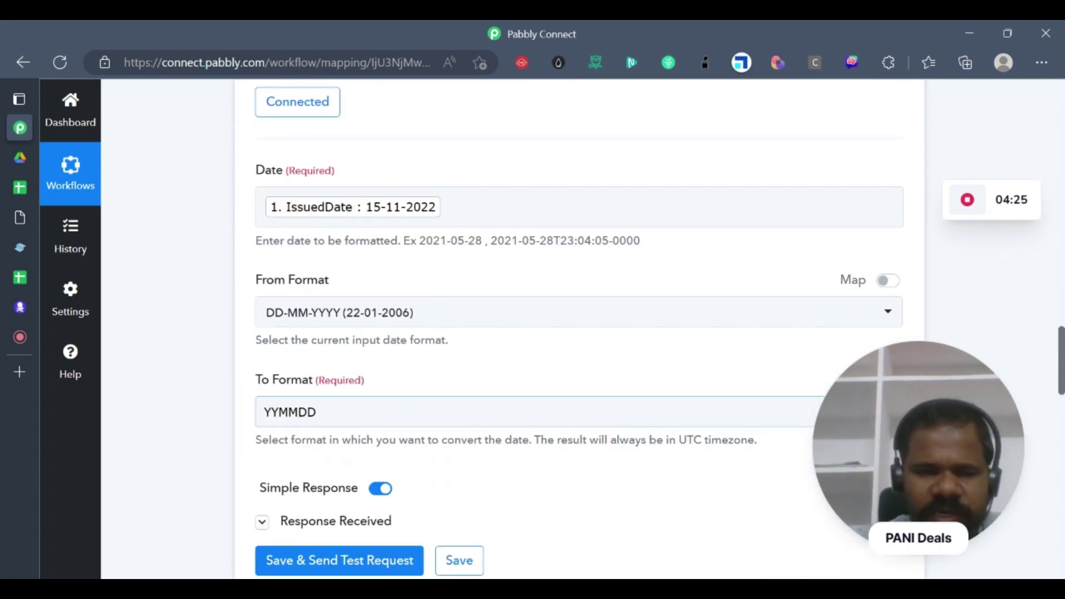
scroll(326, 454, down, 2)
click(327, 446)
scroll(338, 334, down, 3)
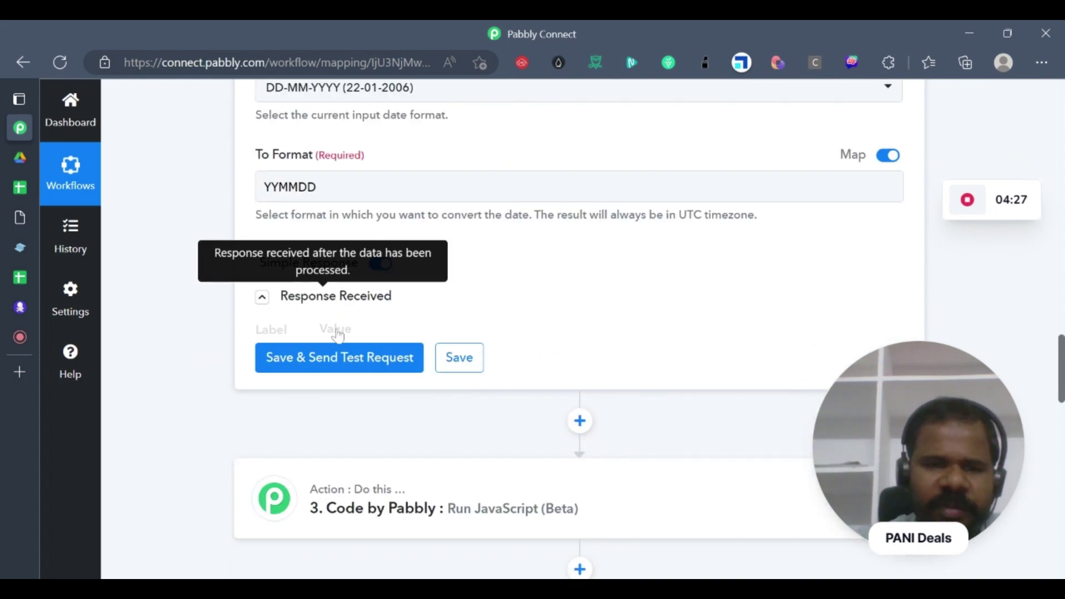
- Recheck the date formatter's formats and result, view its Free Task explanation, and collapse the action
scroll(233, 317, up, 1)
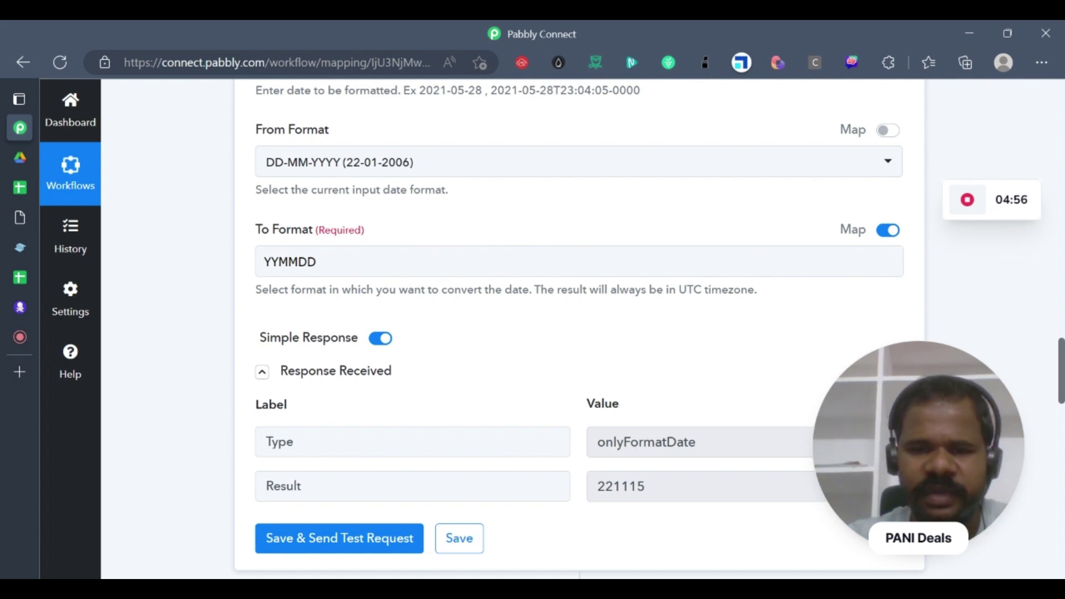
scroll(601, 452, down, 4)
scroll(561, 440, up, 13)
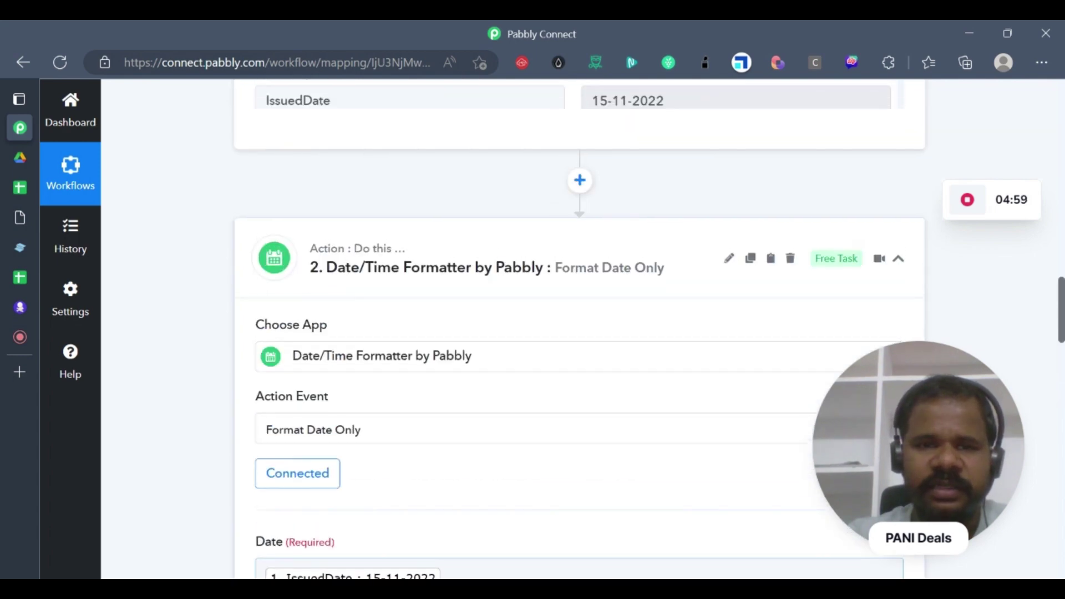
mouse_move(836, 265)
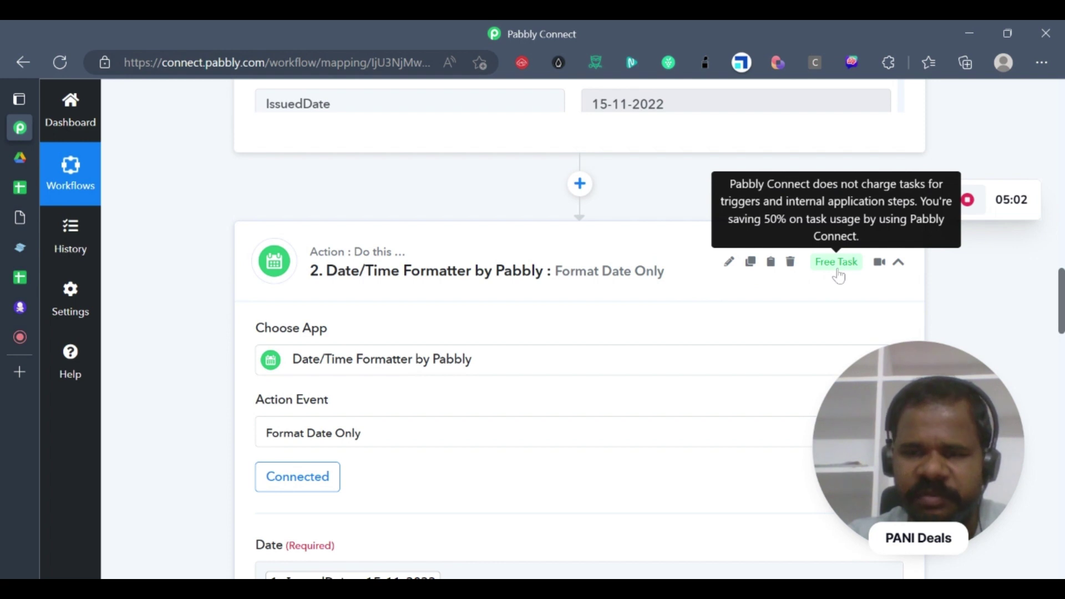
click(643, 289)
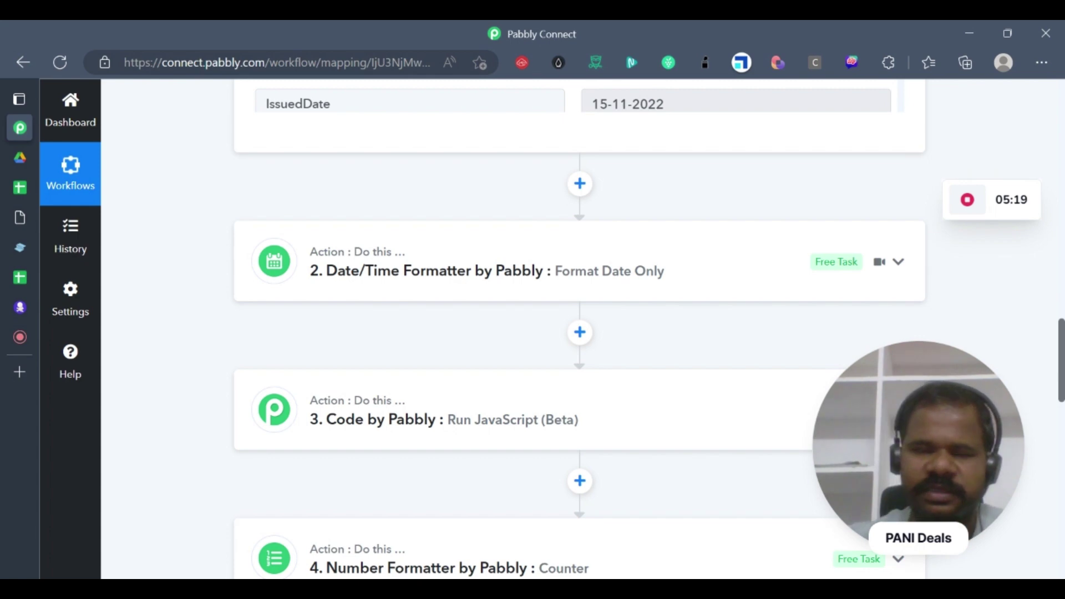
- Return to the start of the workflow and collapse the Google Sheets trigger to view the sequence of actions
scroll(196, 290, up, 15)
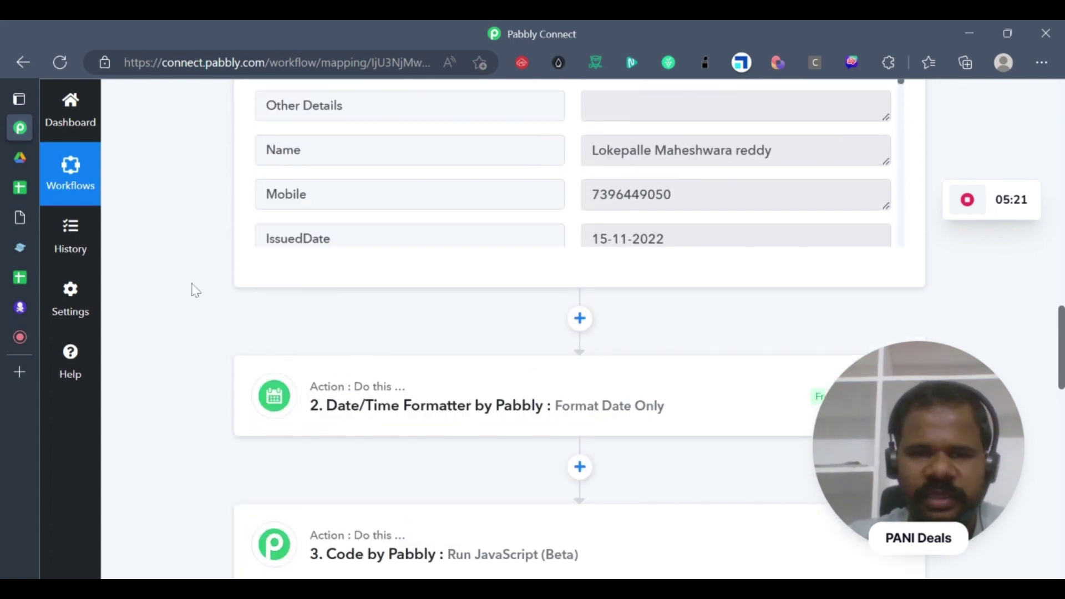
scroll(622, 231, up, 5)
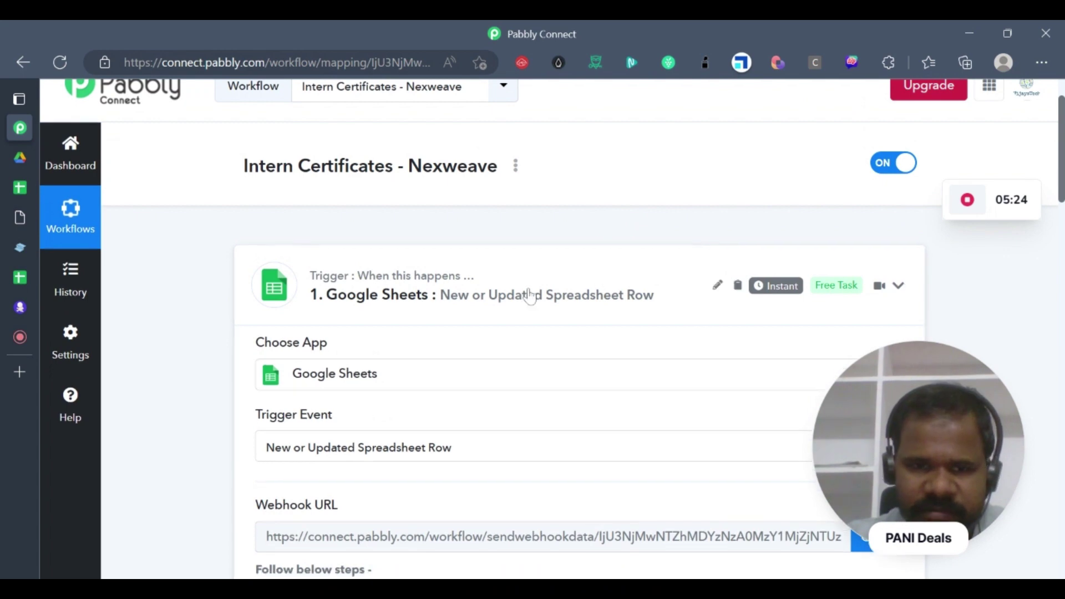
click(662, 291)
scroll(637, 296, down, 3)
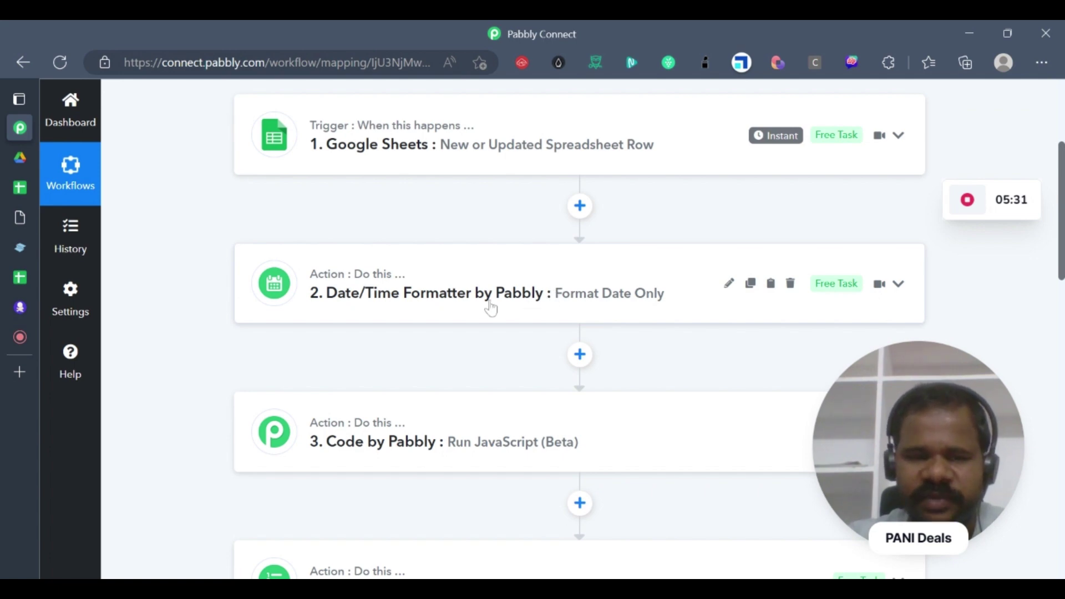
- Expand the Code by Pabbly action and examine its JavaScript unique ID code and the received output
scroll(491, 308, down, 4)
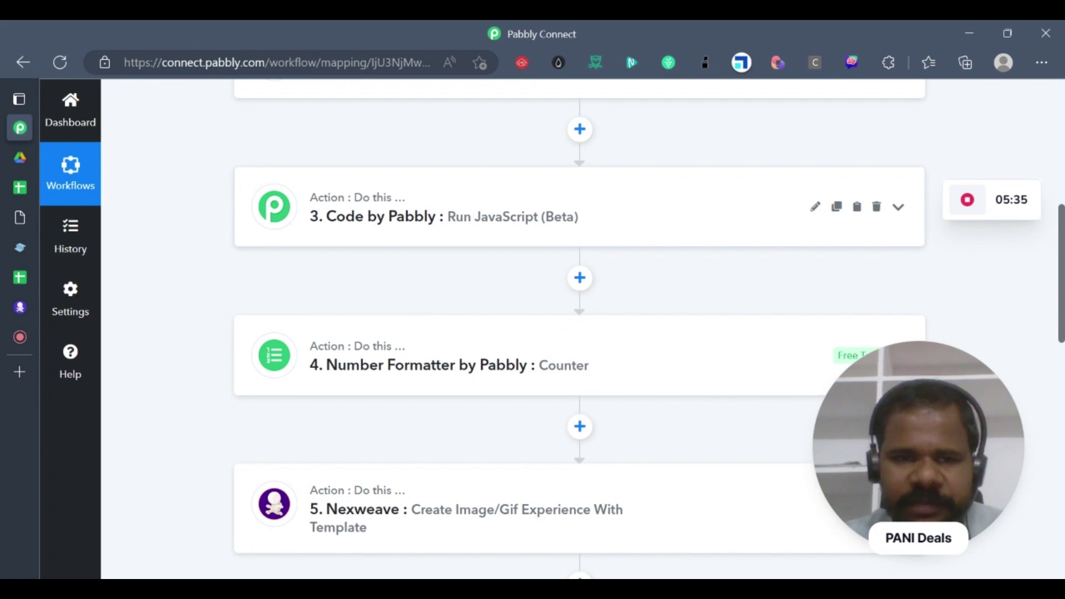
click(494, 239)
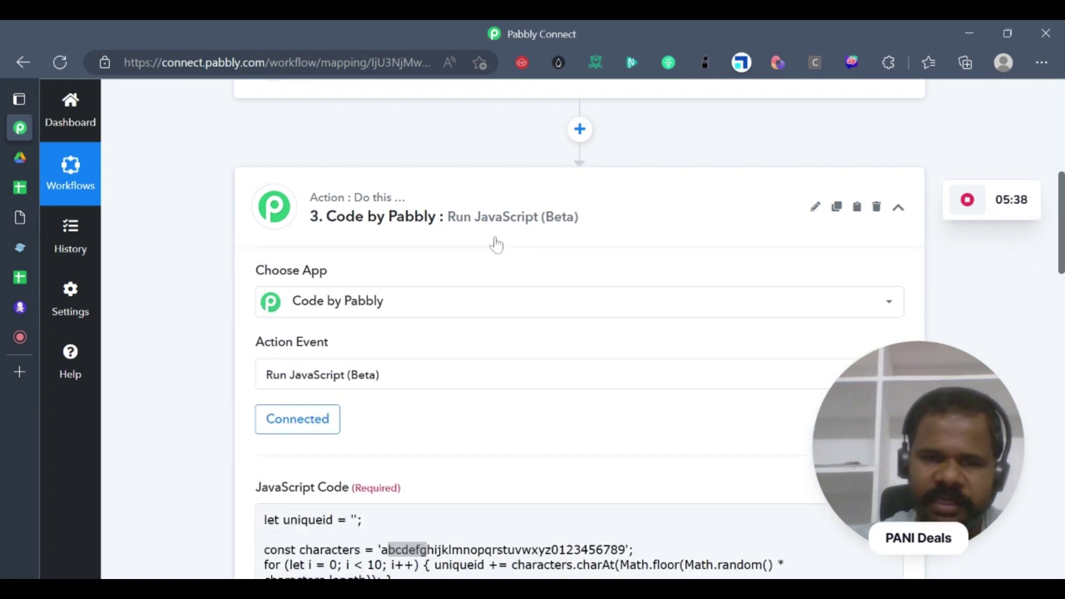
scroll(166, 352, down, 1)
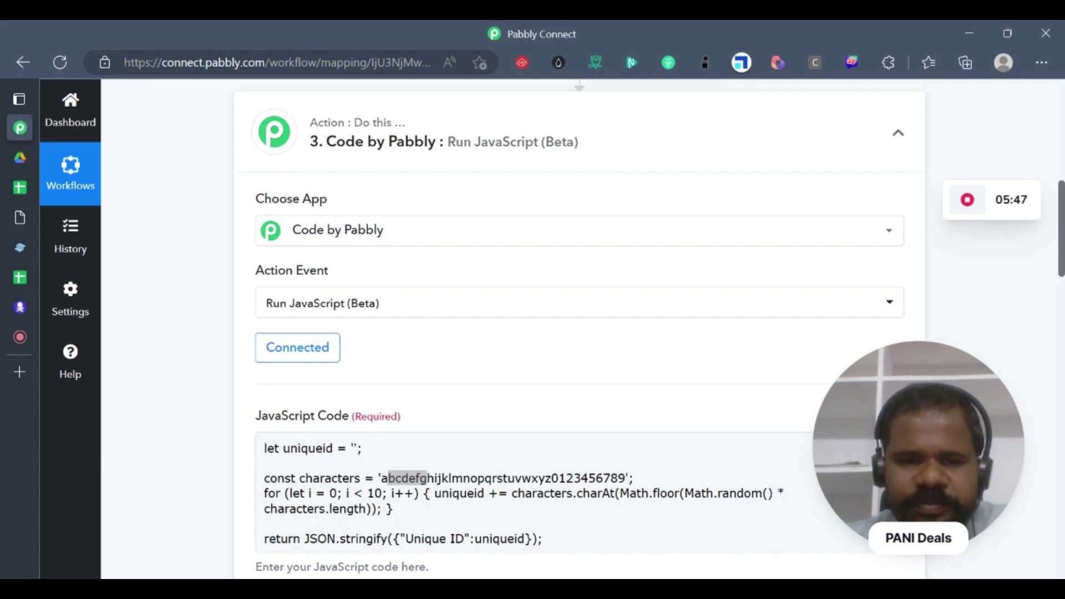
click(625, 444)
scroll(183, 373, down, 5)
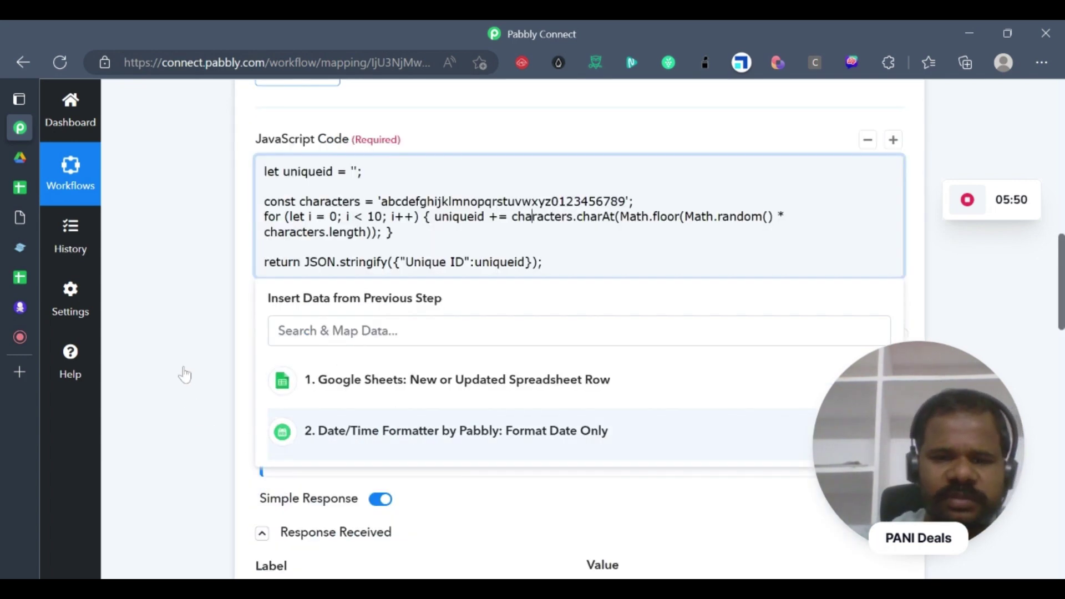
click(203, 315)
scroll(201, 314, down, 3)
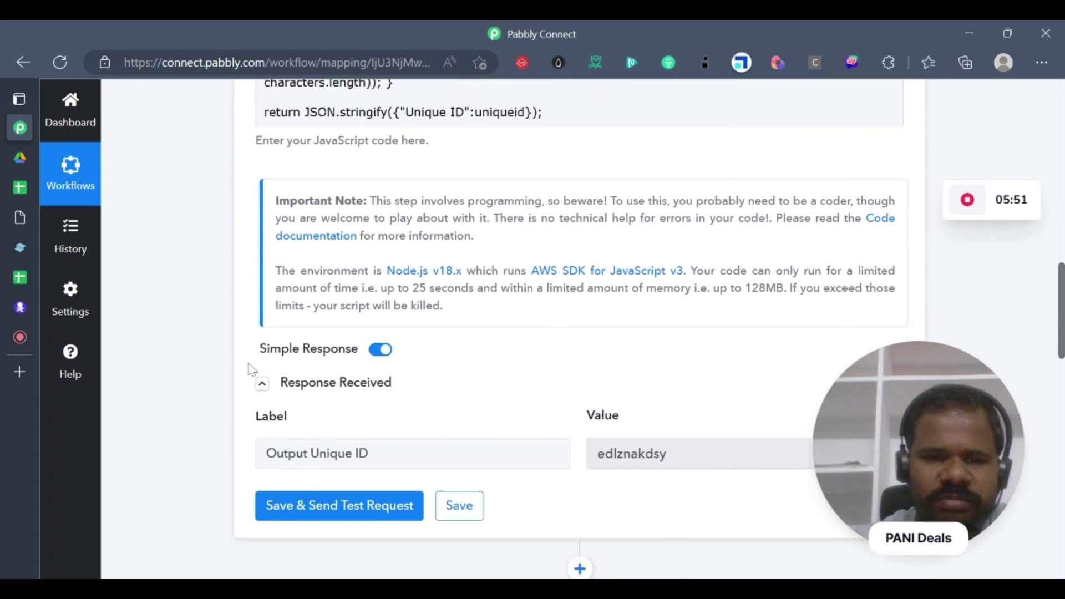
- Reread the unique ID script alongside its Output Unique ID response, and collapse the Code by Pabbly action
scroll(309, 395, up, 4)
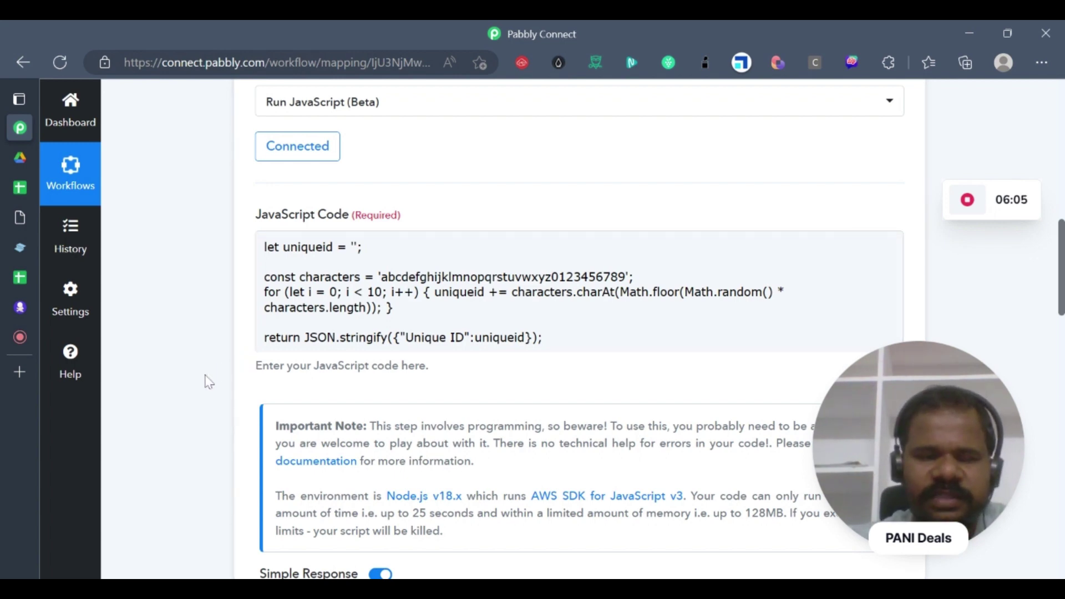
scroll(185, 411, down, 1)
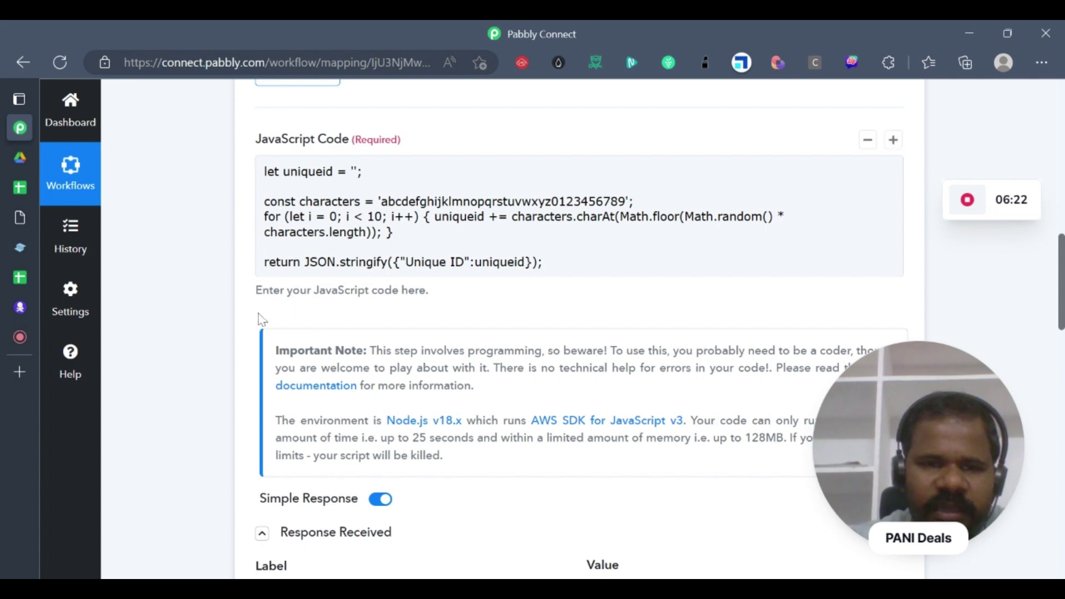
scroll(233, 328, down, 4)
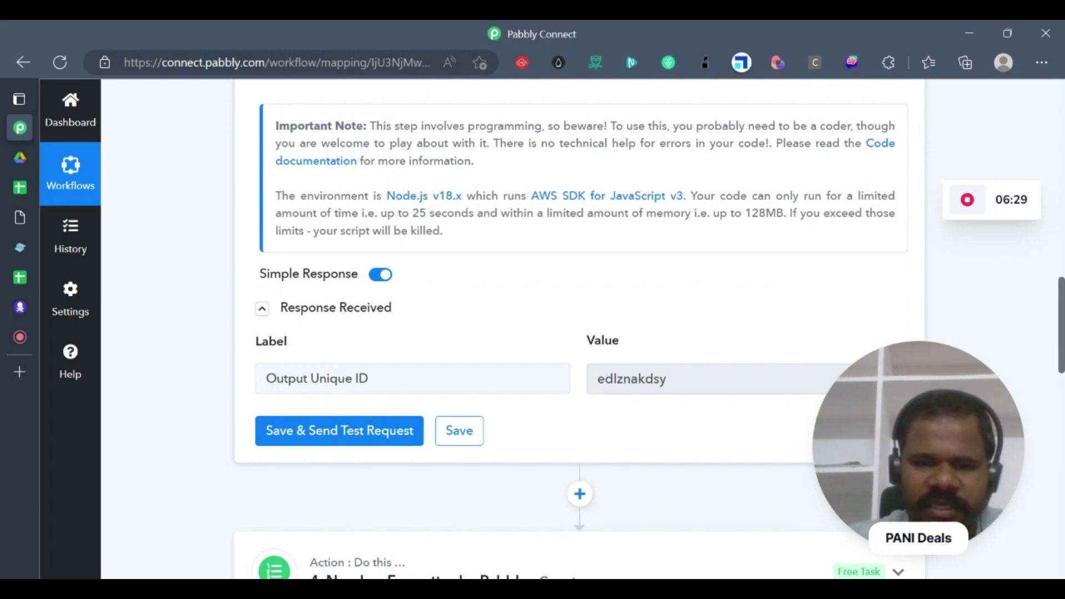
scroll(684, 364, down, 4)
scroll(625, 368, up, 11)
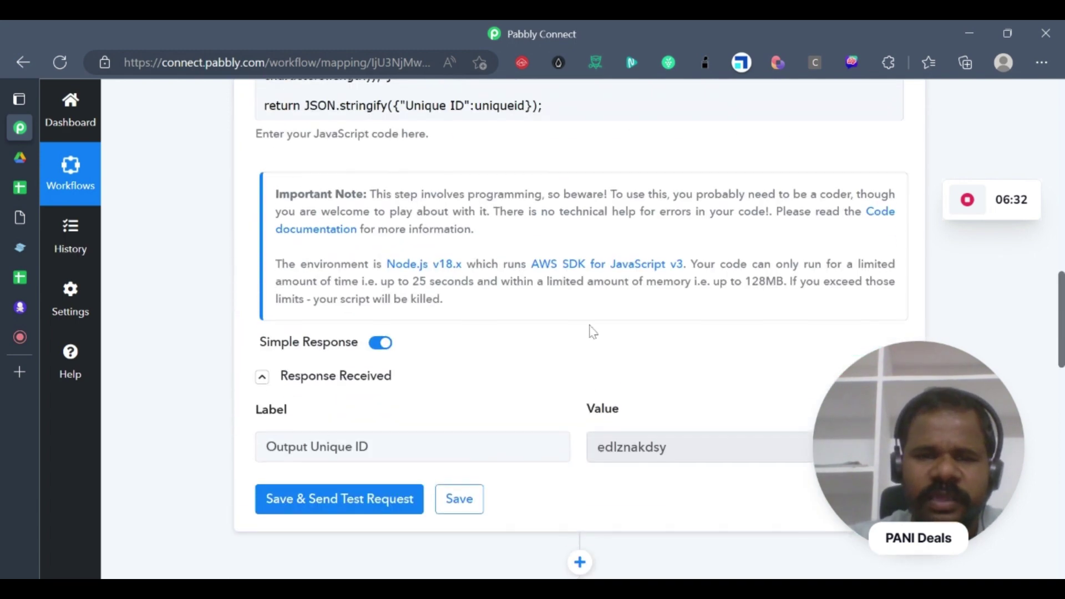
scroll(541, 266, up, 3)
click(541, 267)
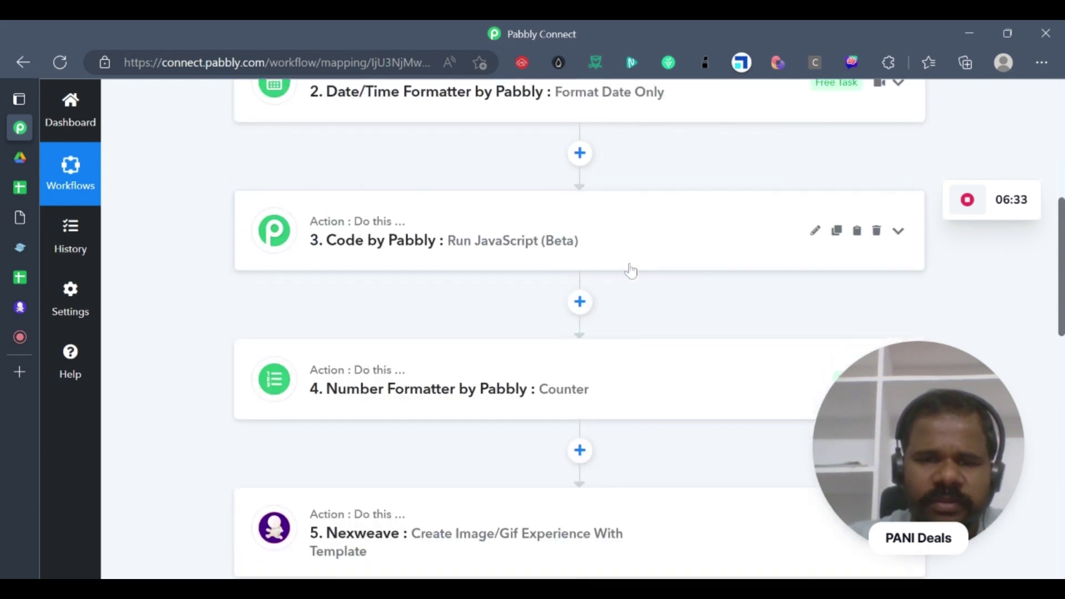
- Expand the Number Formatter Counter action and review its initial value, operation, change value and reset settings
scroll(554, 212, down, 4)
click(542, 164)
scroll(264, 337, down, 3)
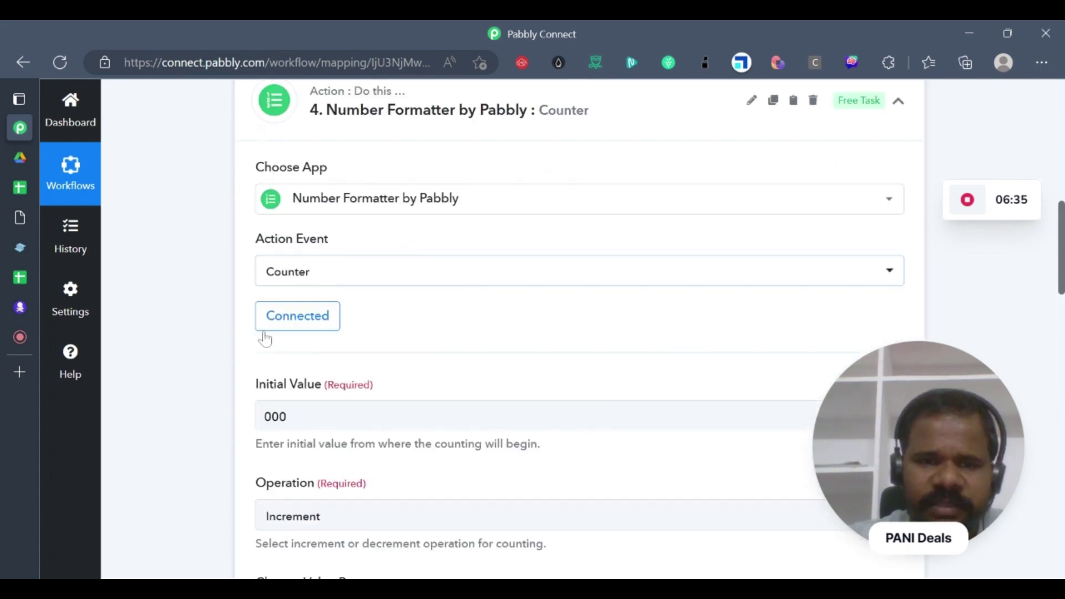
scroll(210, 339, down, 3)
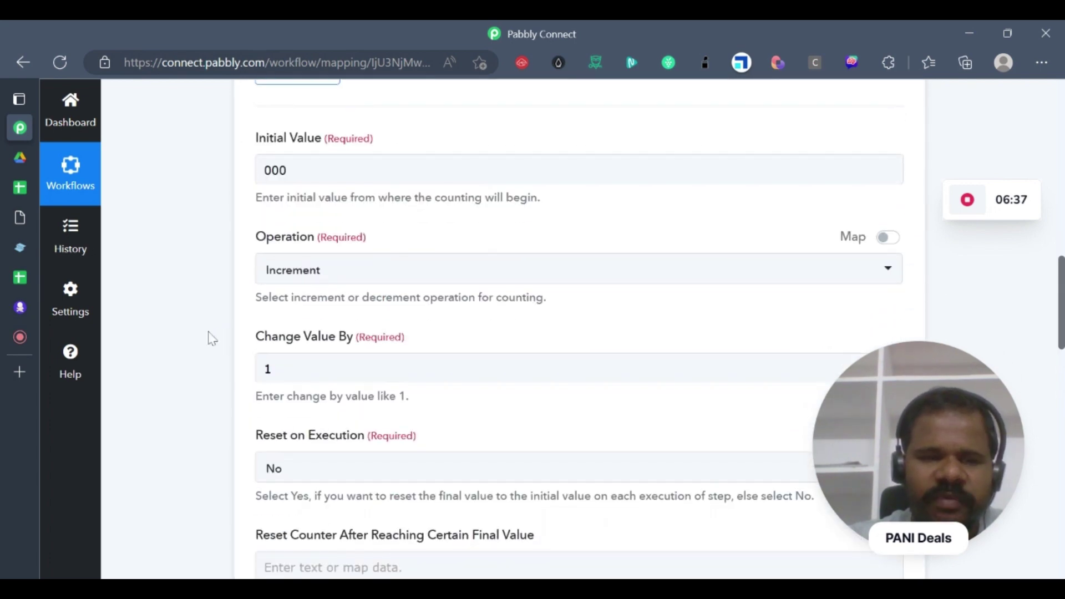
scroll(209, 336, down, 5)
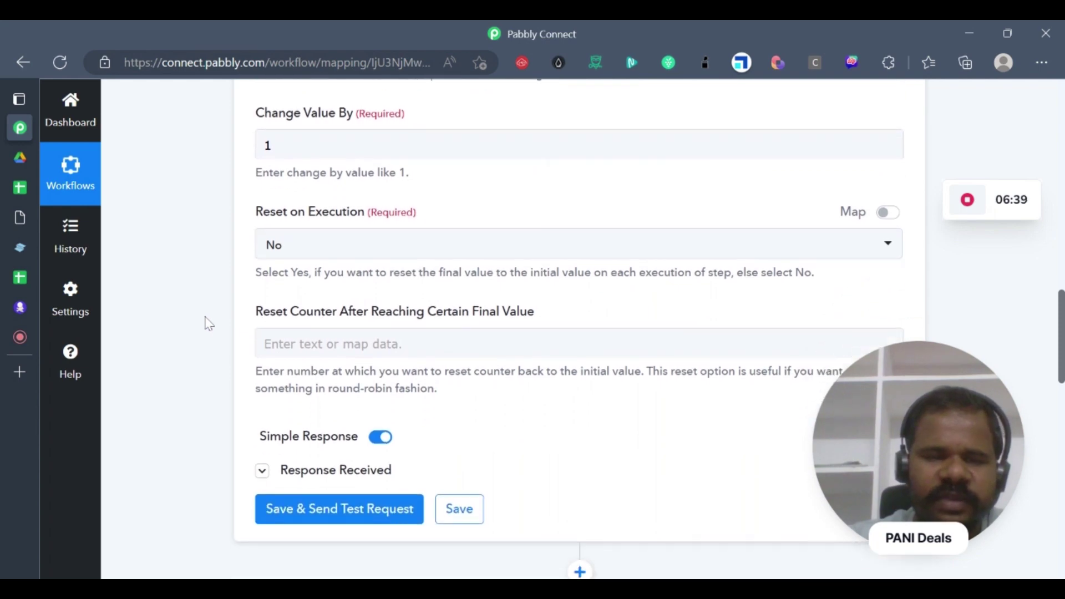
scroll(208, 323, down, 3)
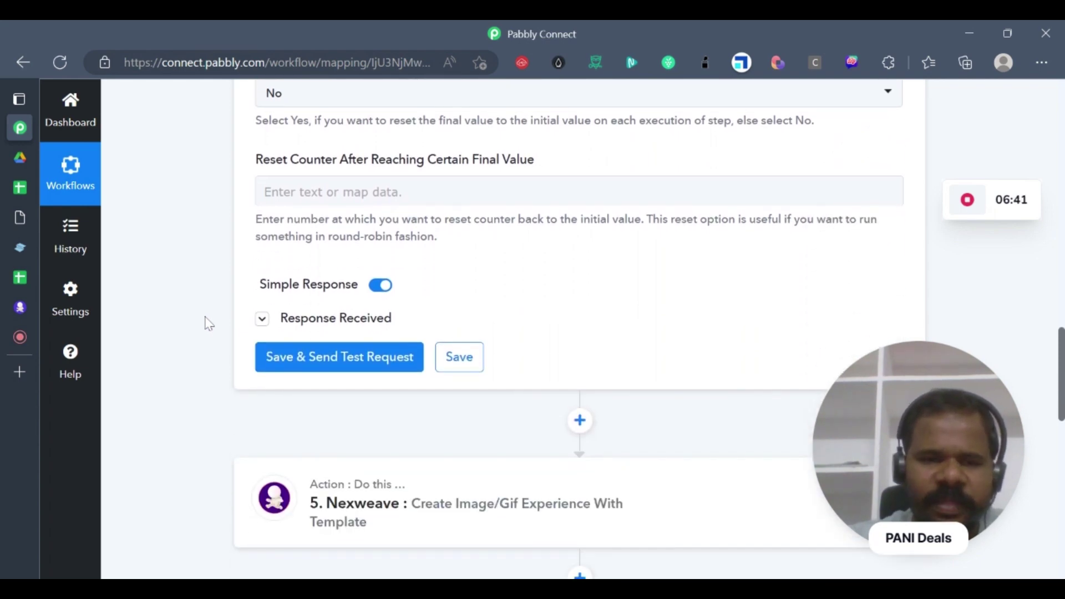
scroll(204, 318, up, 8)
scroll(202, 305, down, 1)
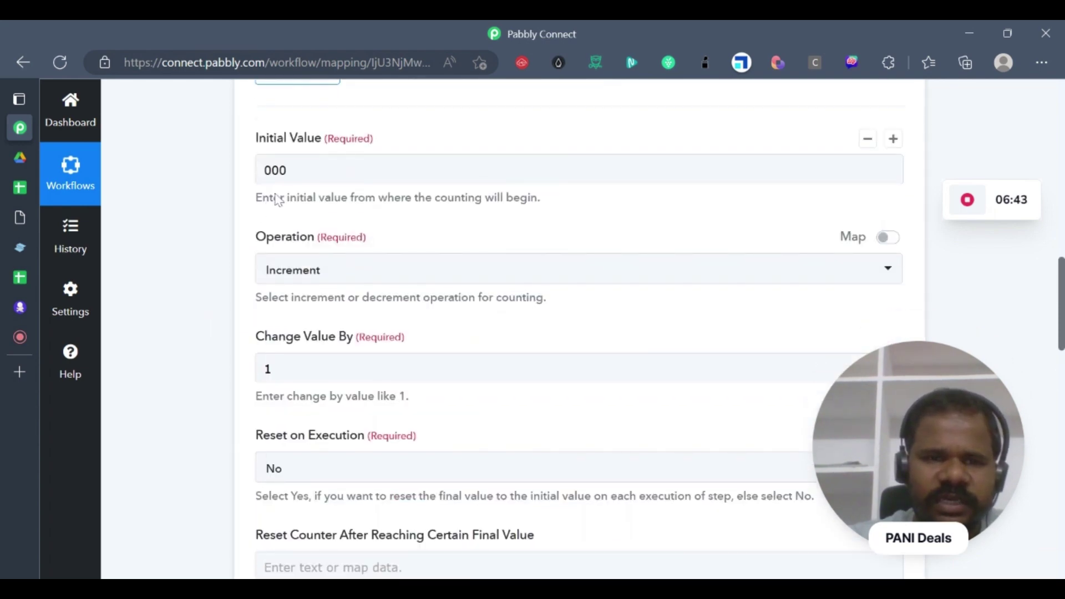
scroll(222, 296, down, 3)
scroll(222, 297, down, 3)
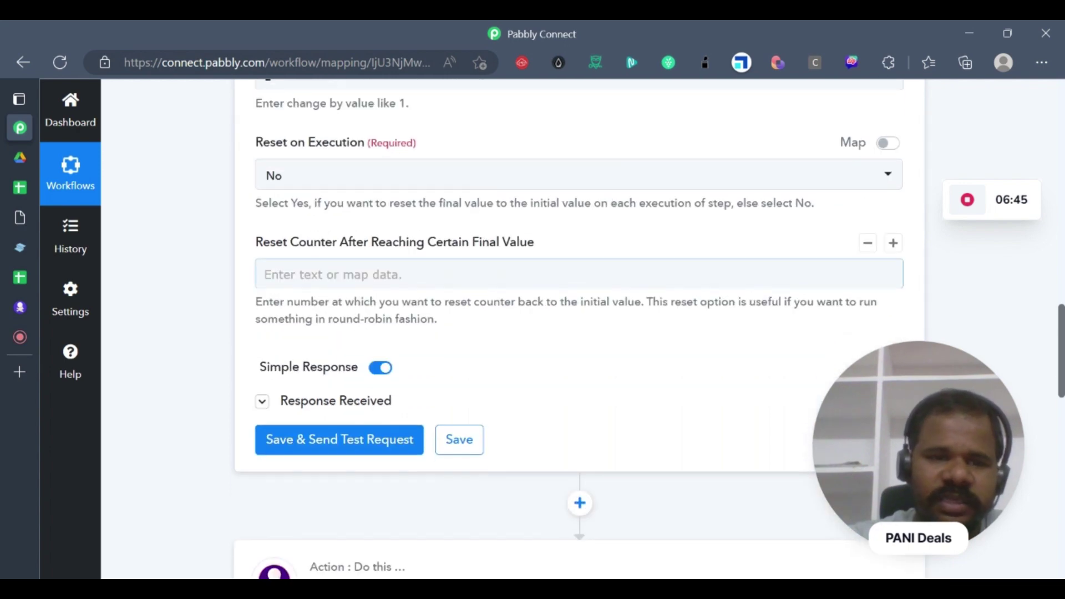
- Check the counter's received response, and collapse both the response and the Number Formatter action
click(261, 393)
scroll(233, 404, down, 4)
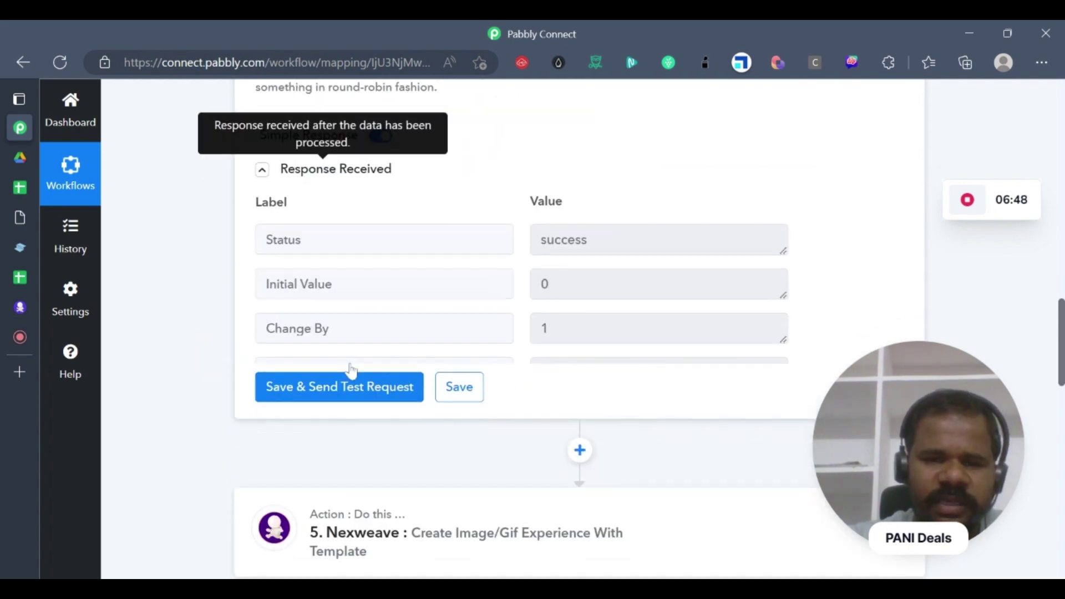
scroll(297, 276, up, 1)
click(268, 254)
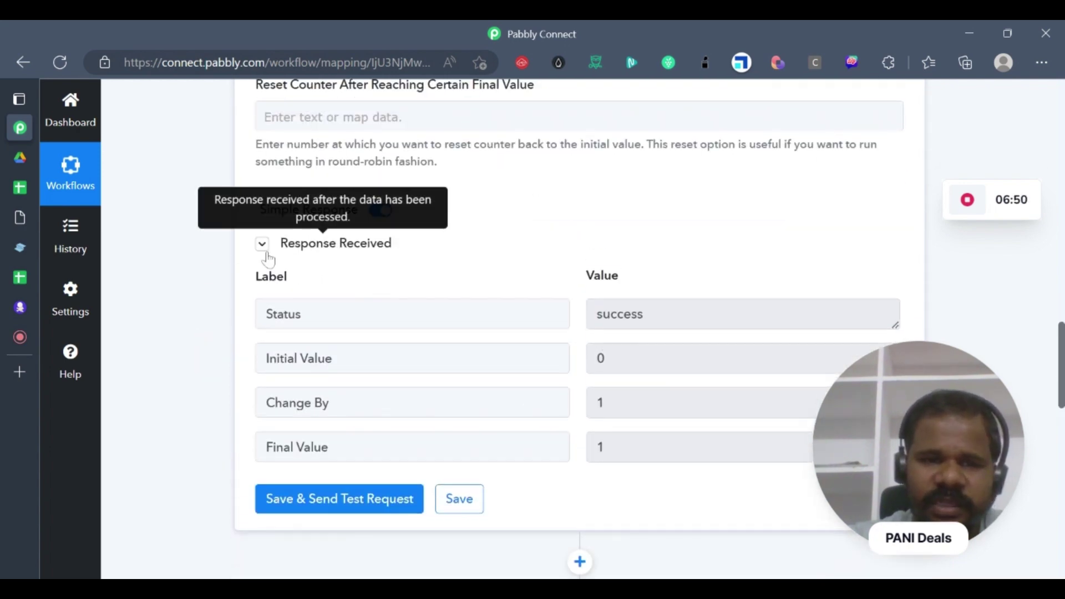
scroll(551, 253, up, 12)
scroll(556, 255, up, 3)
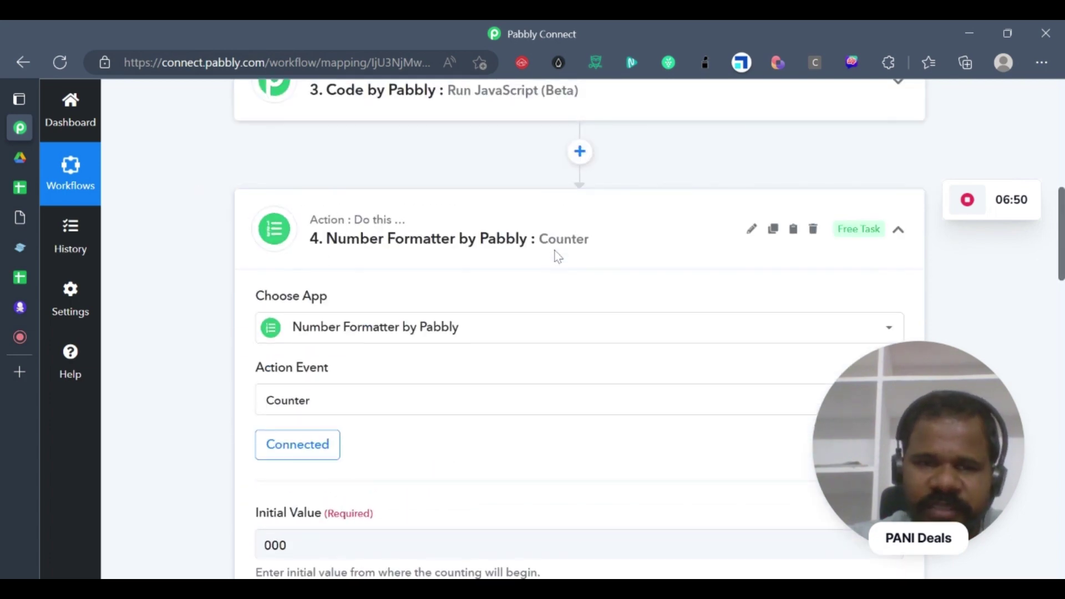
click(853, 240)
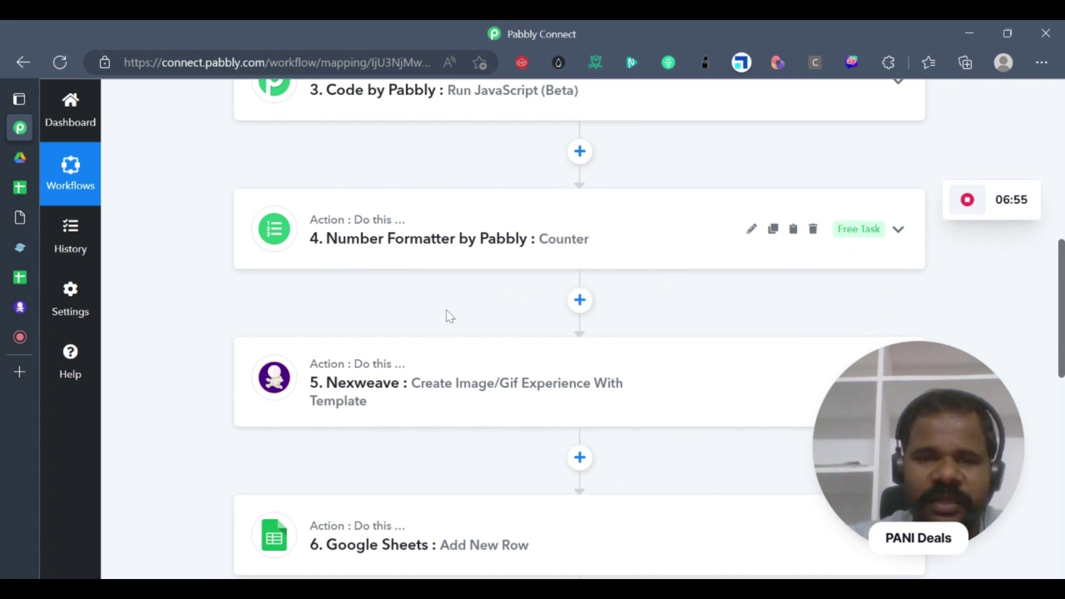
- Look back over the first four workflow steps, and expand the Nexweave Create Image/Gif Experience With Template action
scroll(244, 285, up, 4)
scroll(411, 419, up, 3)
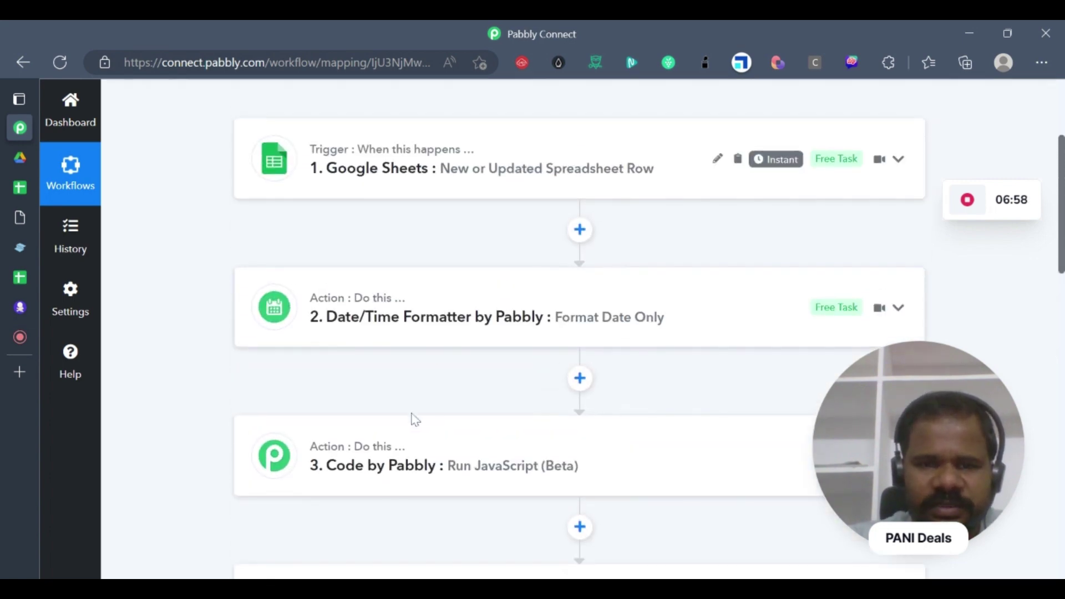
scroll(527, 333, down, 4)
scroll(473, 333, down, 4)
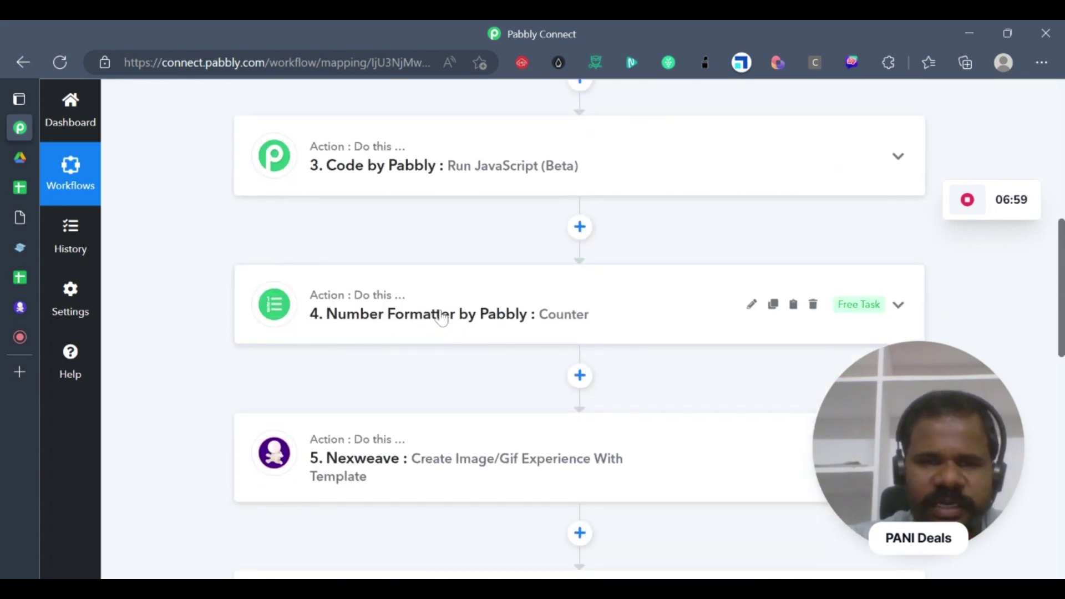
click(505, 316)
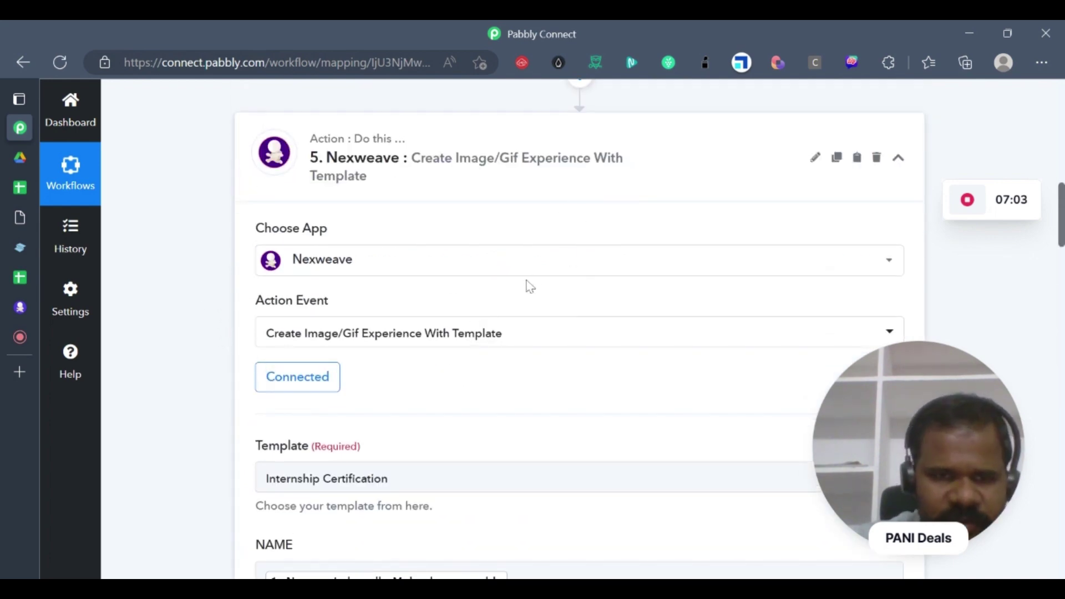
- Review the Nexweave action's Internship Certification template selection and its field mappings from NAME through QR URL and TITLE
scroll(475, 357, down, 4)
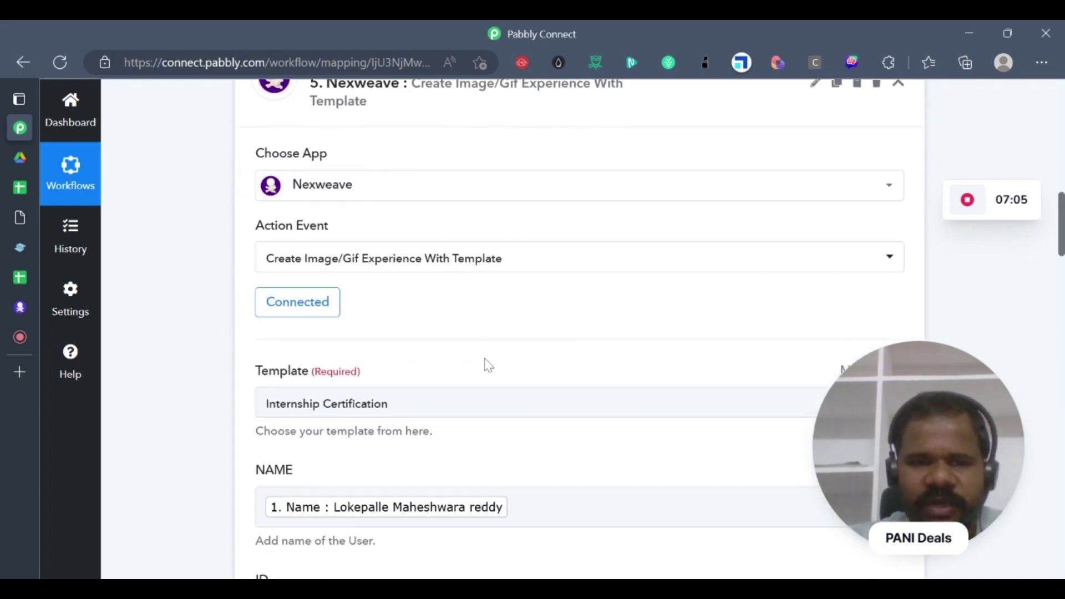
scroll(506, 398, down, 1)
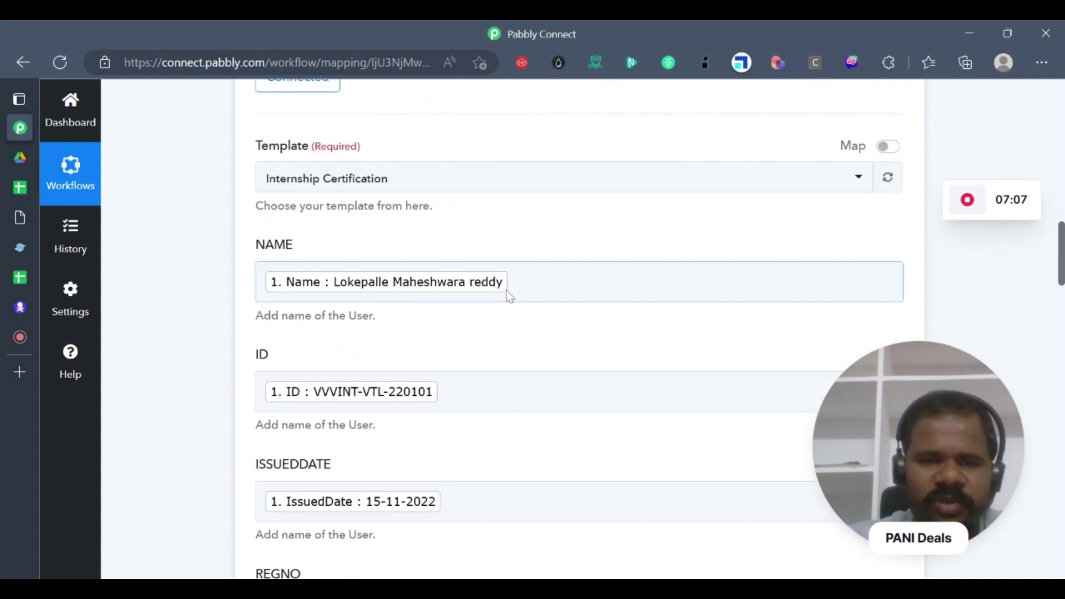
scroll(466, 414, down, 6)
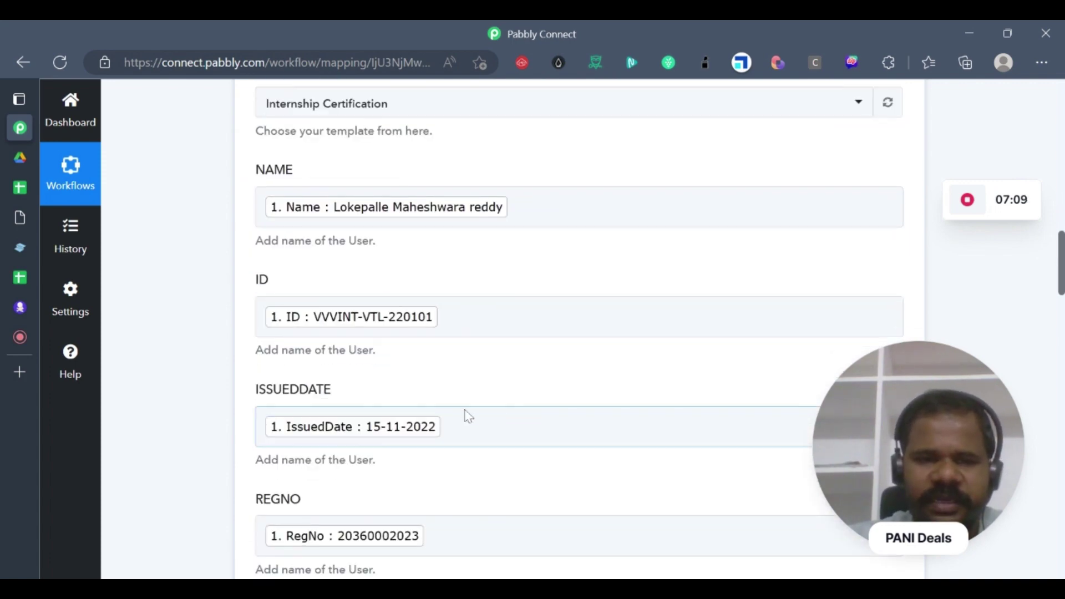
scroll(484, 423, down, 5)
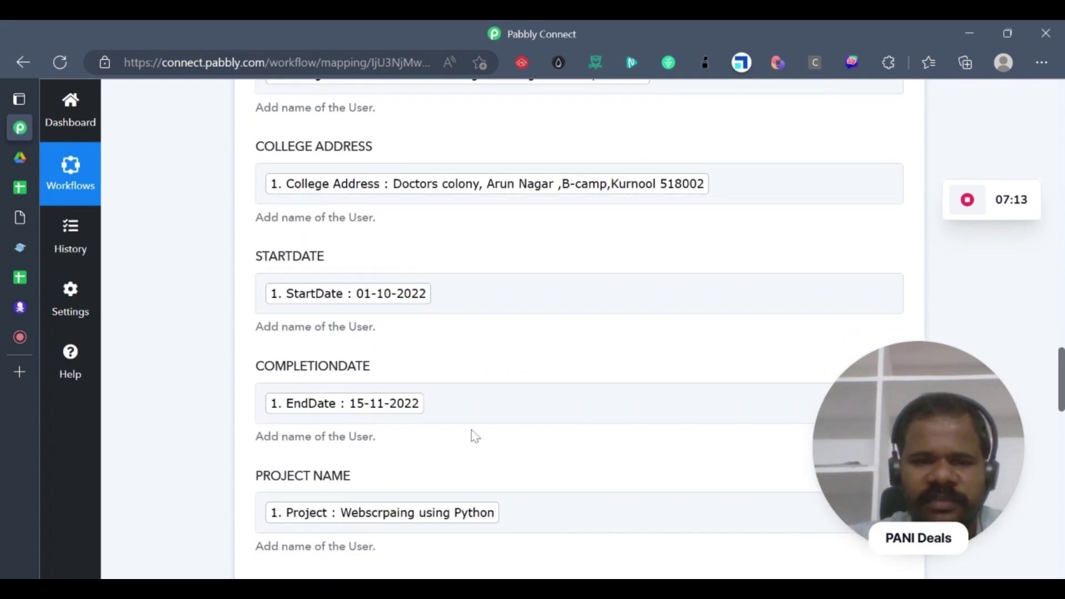
scroll(475, 436, down, 5)
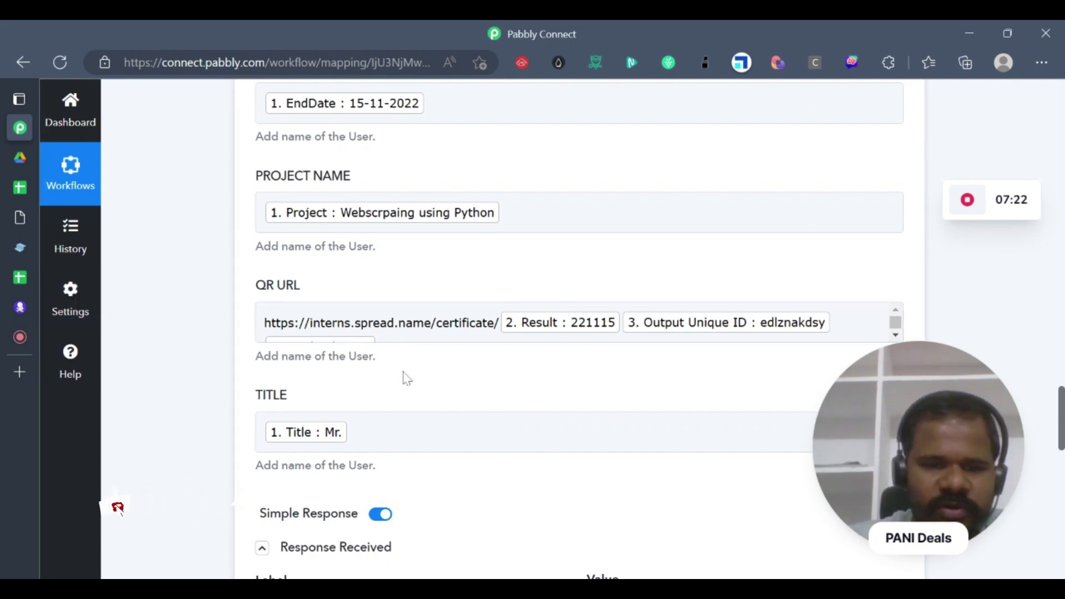
- Switch to Nexweave, open the Internship Certification image template for editing, and view the full certificate design
click(20, 307)
scroll(578, 363, down, 3)
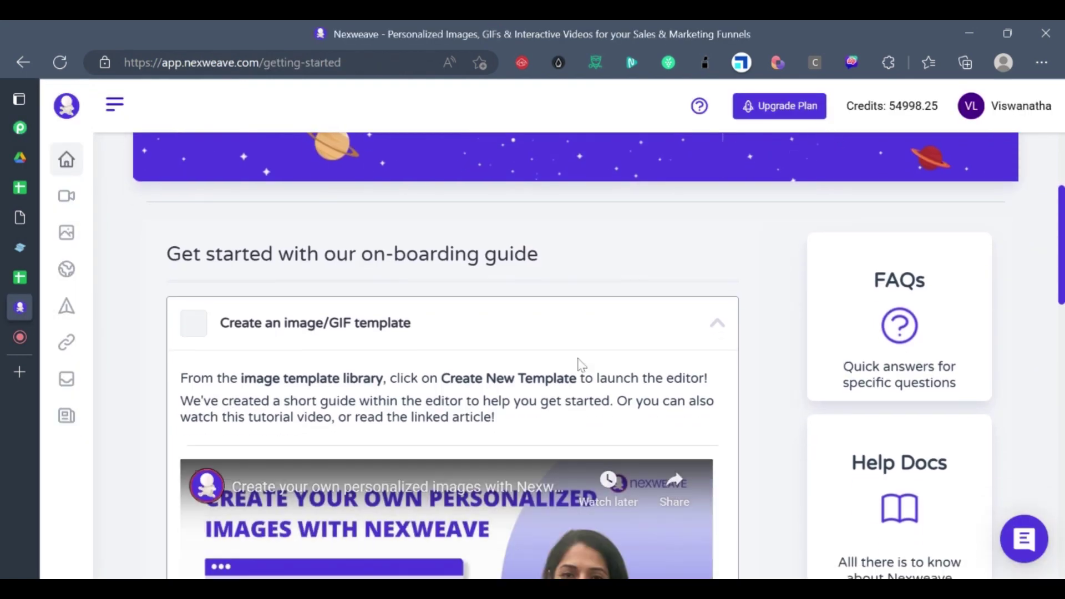
click(78, 237)
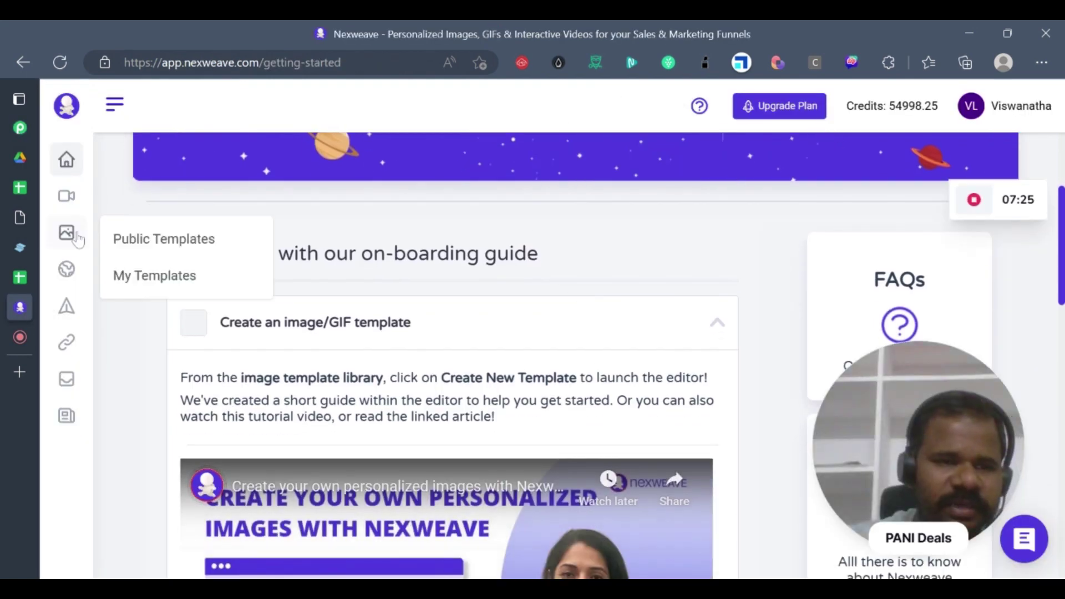
click(165, 275)
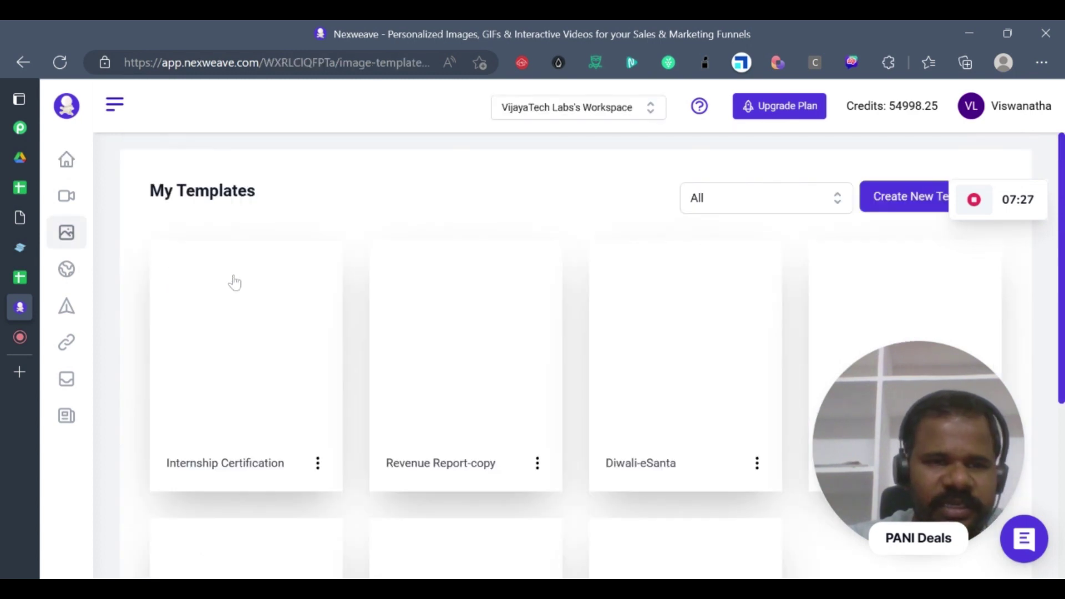
click(320, 468)
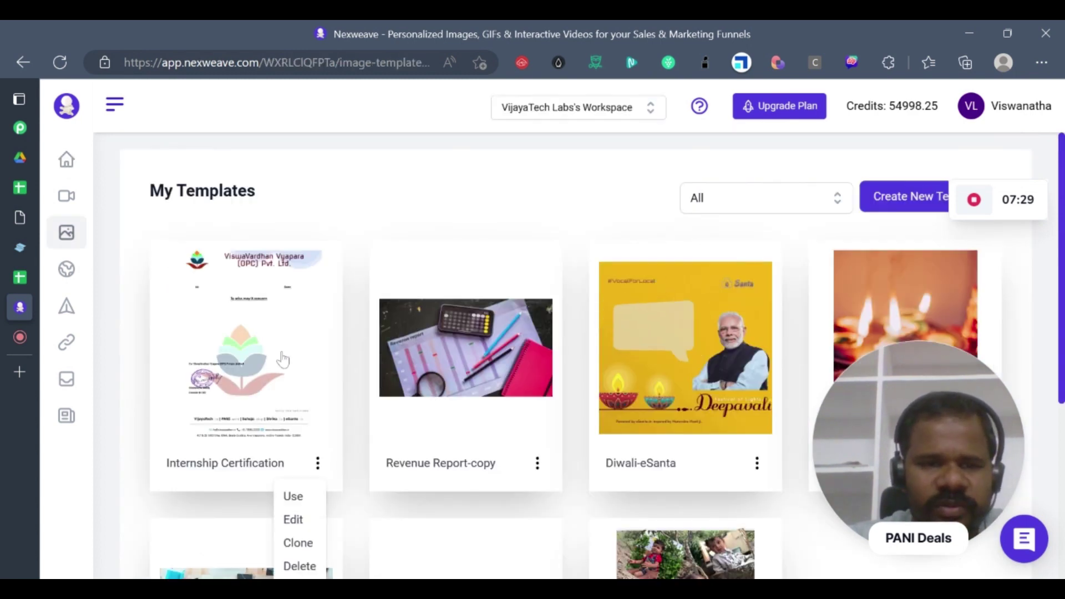
click(293, 519)
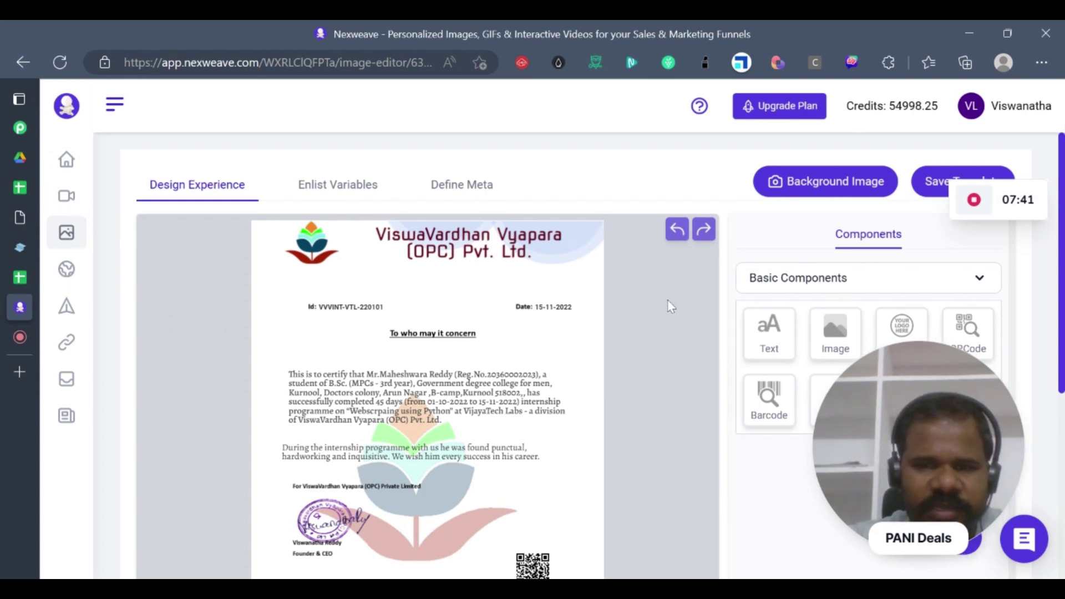
scroll(668, 302, down, 1)
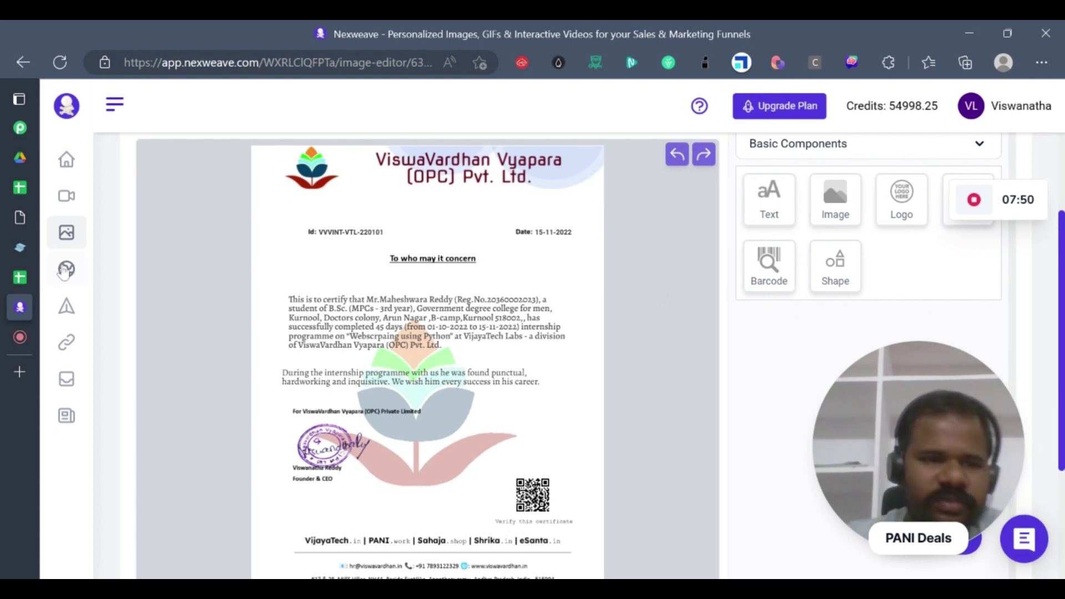
- View the generated certificate image in its own browser tab, and return to the Nexweave template editor
click(20, 217)
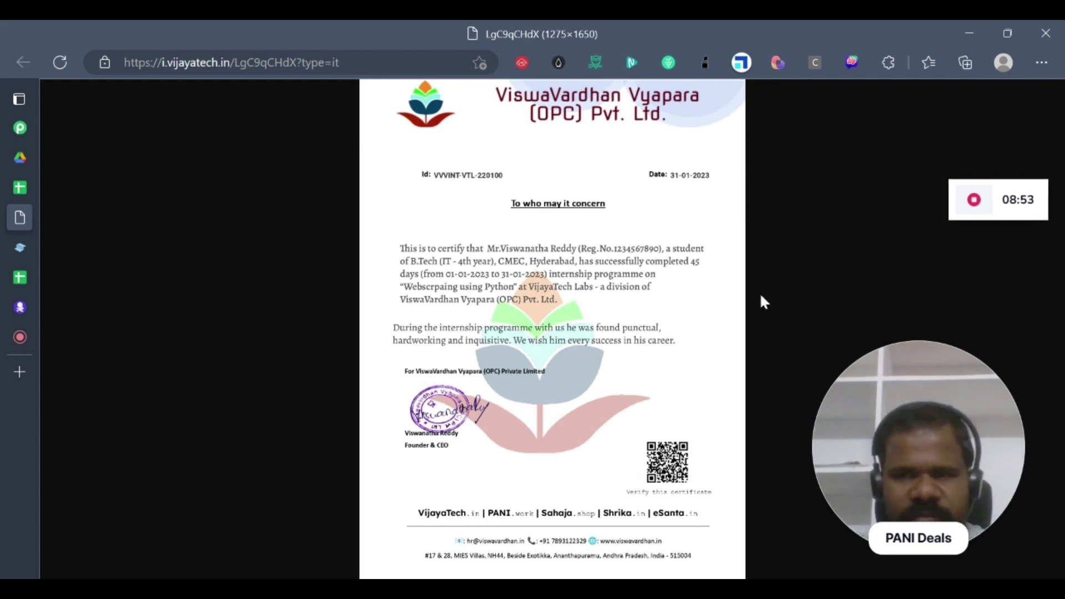
mouse_move(38, 277)
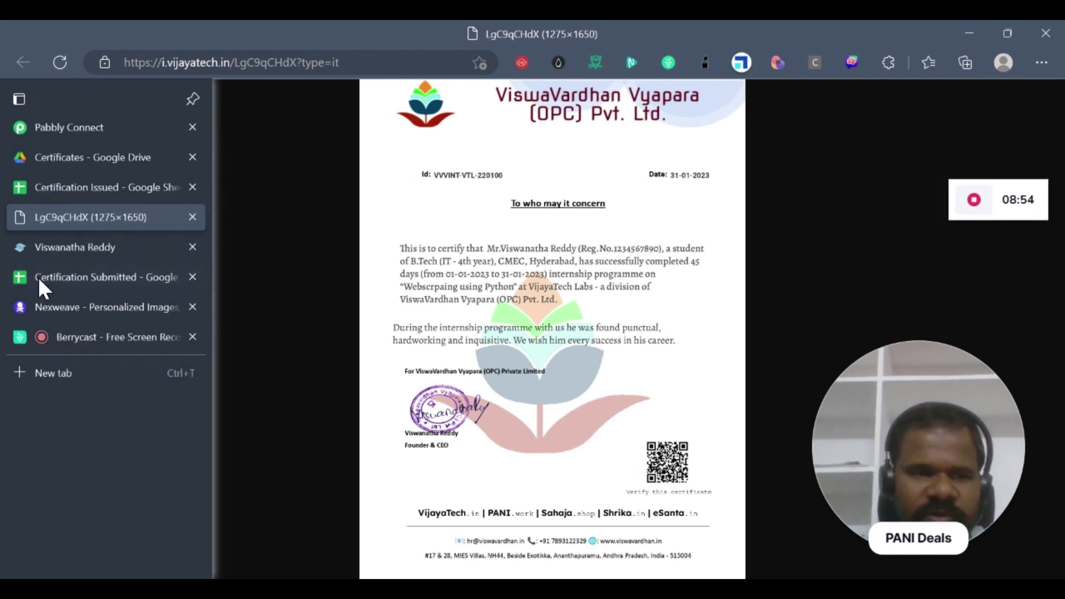
click(99, 308)
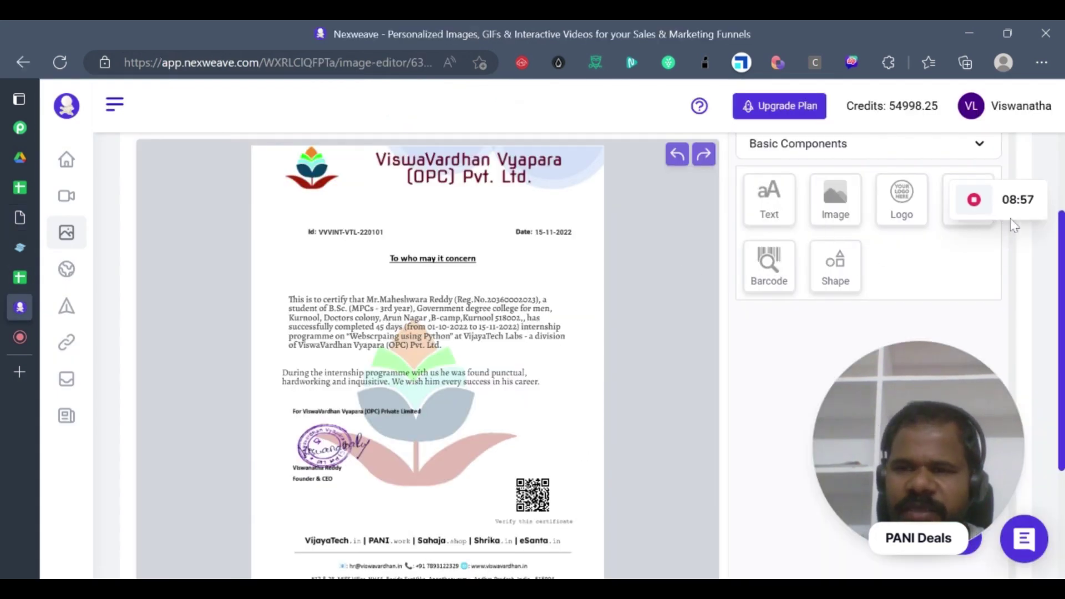
- Select the certificate's QR code, inspect the [QR_URL] variable in its source settings, and return to the basic components
drag(1016, 200, 1012, 322)
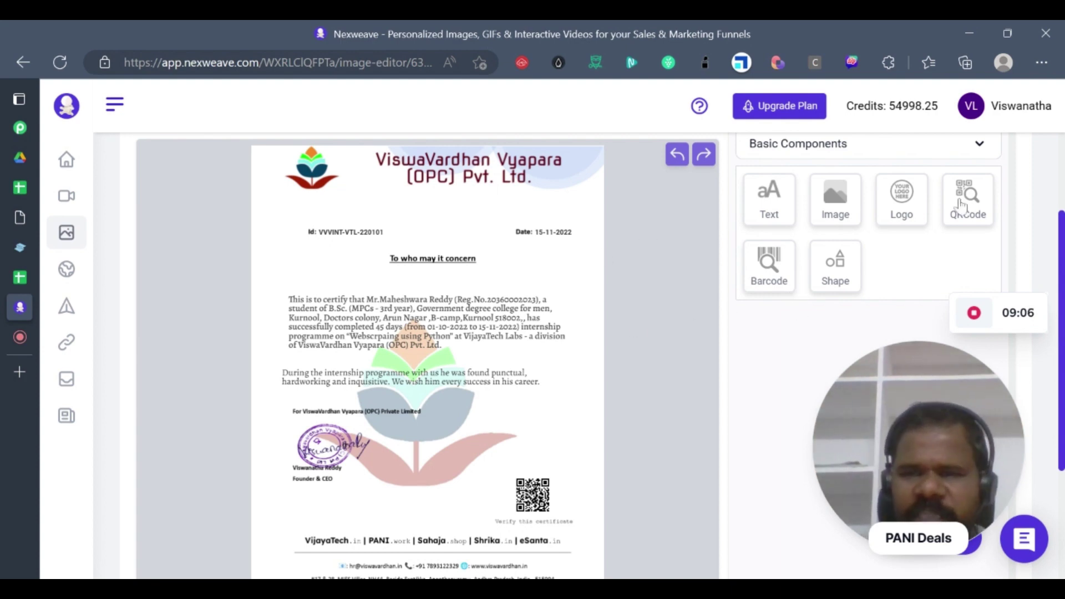
click(526, 495)
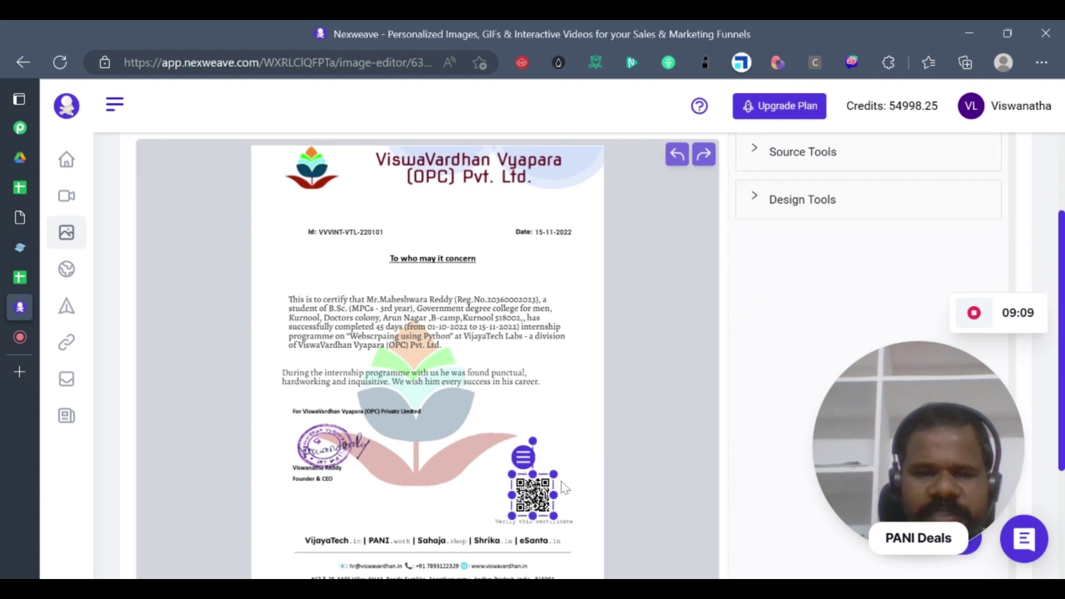
scroll(820, 244, up, 2)
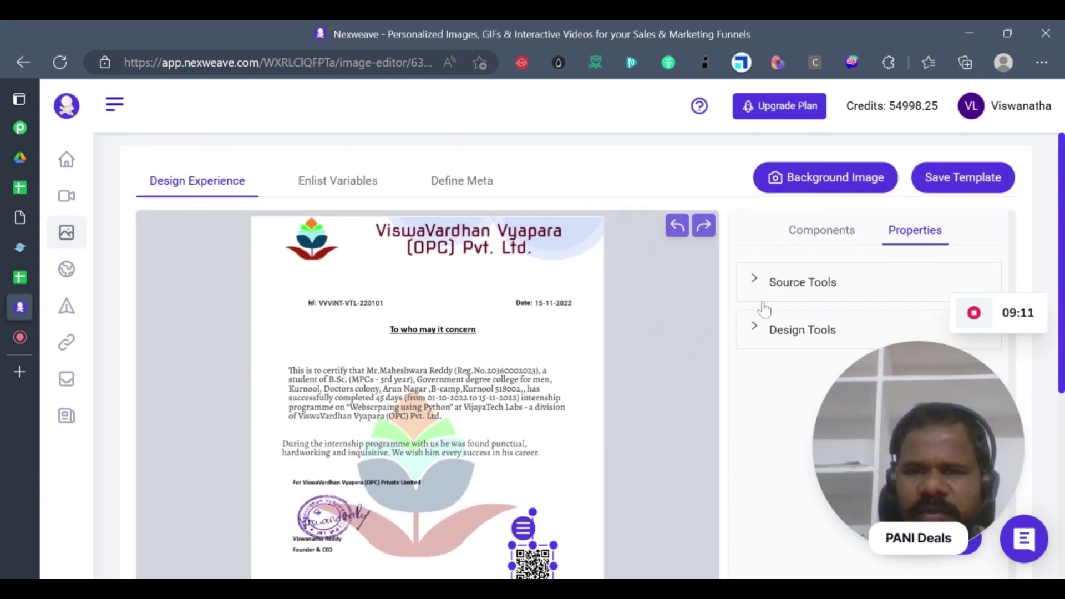
scroll(821, 288, down, 1)
click(815, 233)
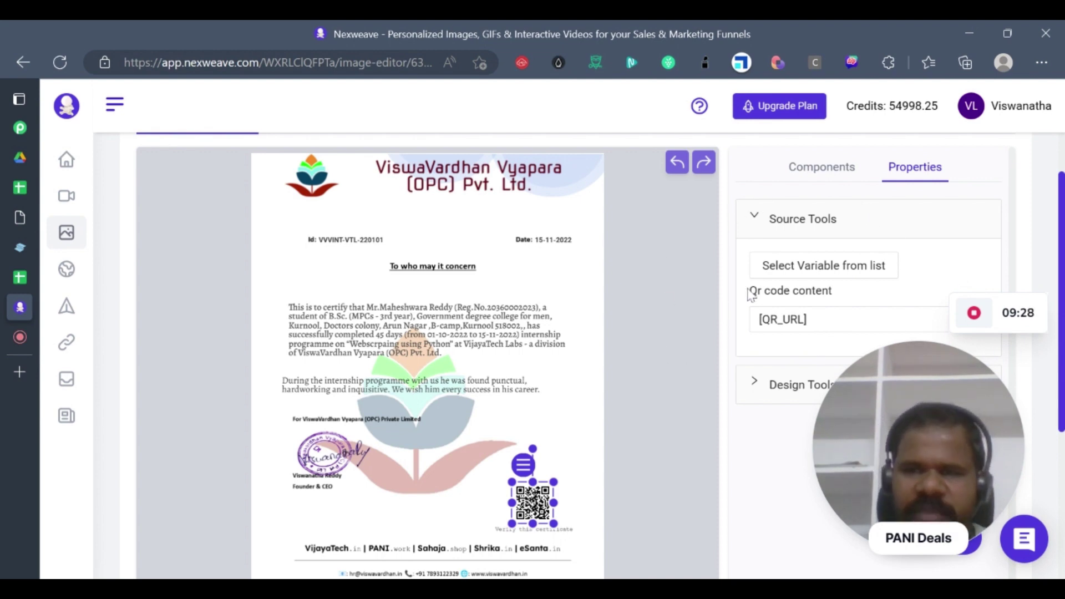
click(754, 269)
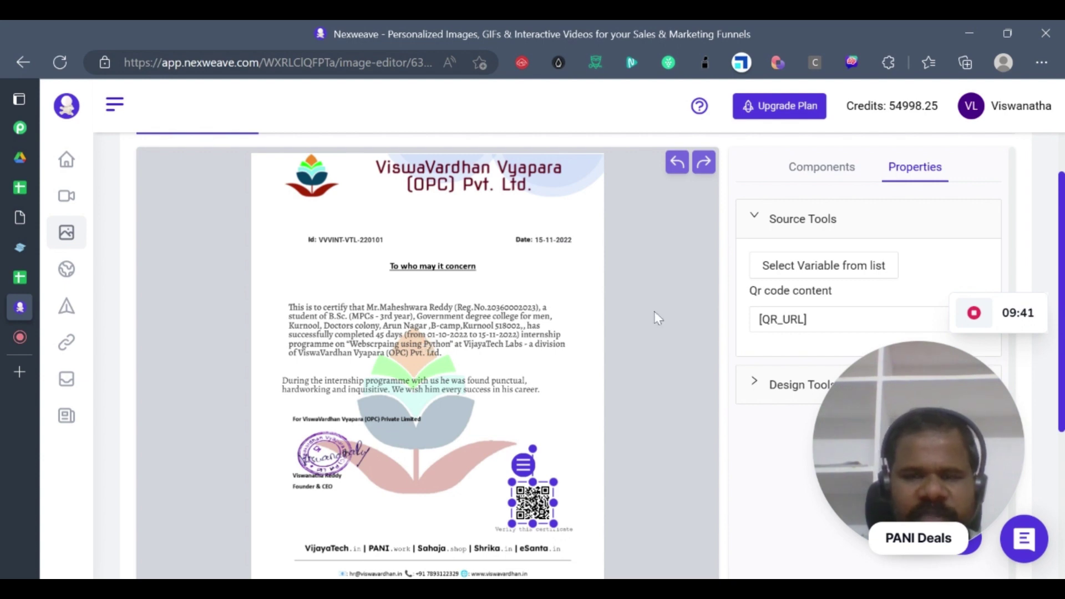
click(803, 165)
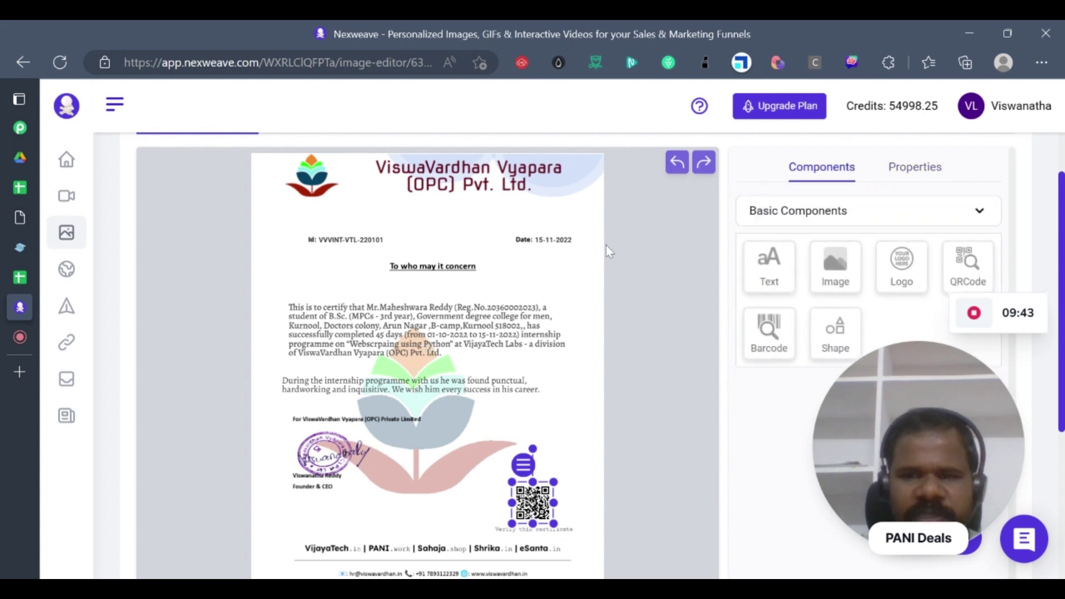
- Review the template's personalization variables with their fallback values, and return to the certificate design
scroll(438, 227, up, 1)
click(337, 185)
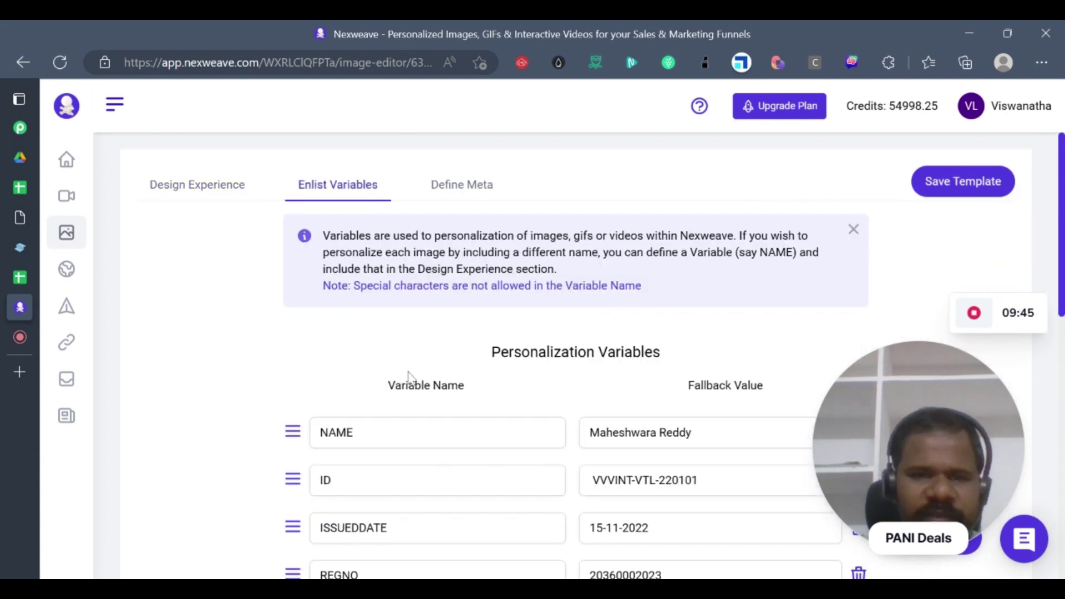
scroll(409, 373, down, 5)
scroll(416, 381, down, 5)
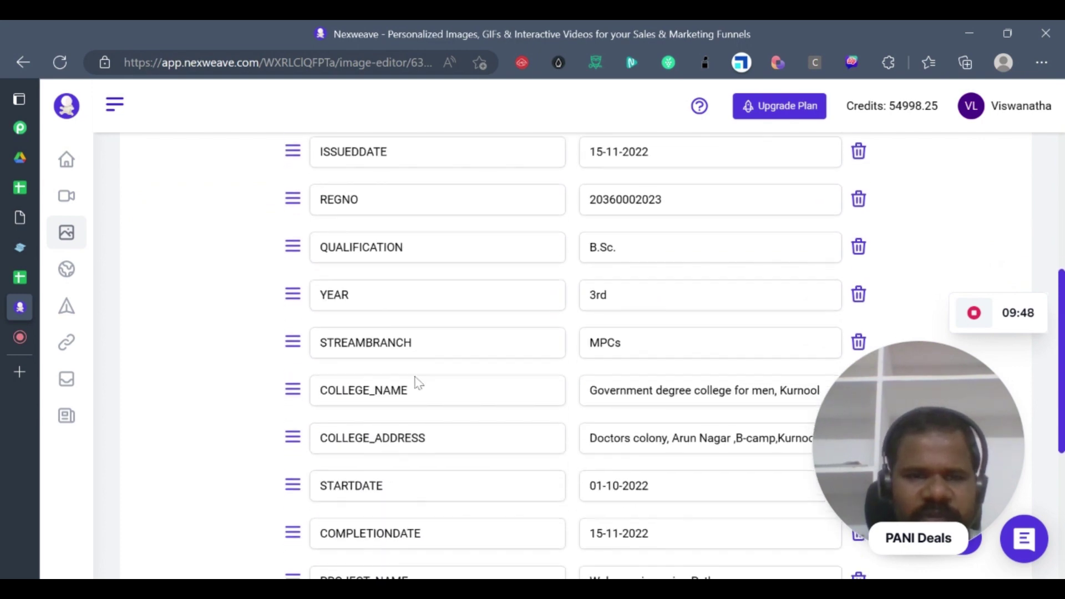
scroll(416, 355, up, 10)
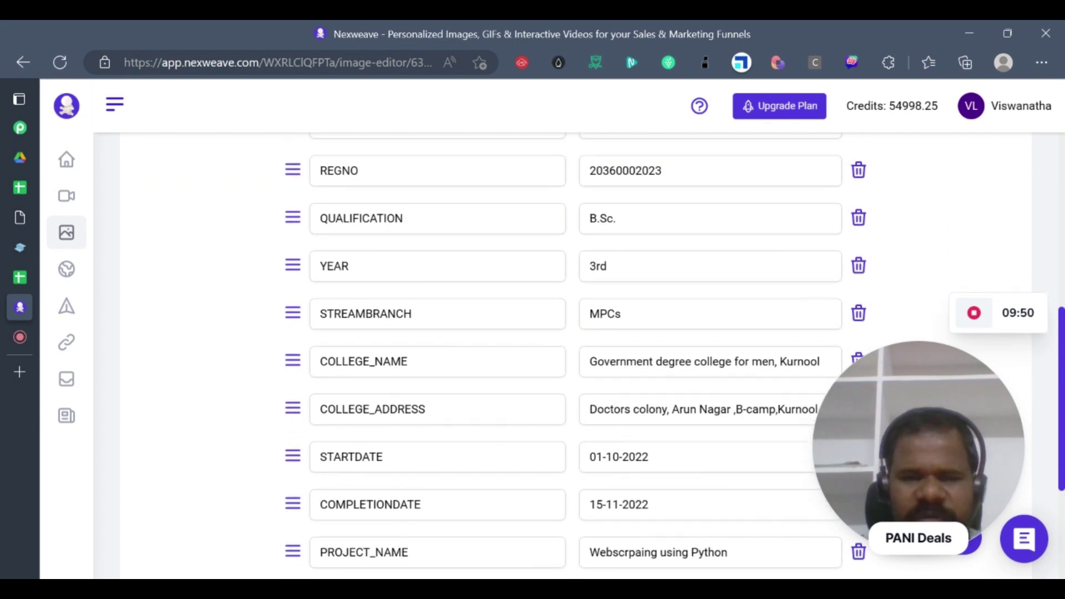
click(190, 188)
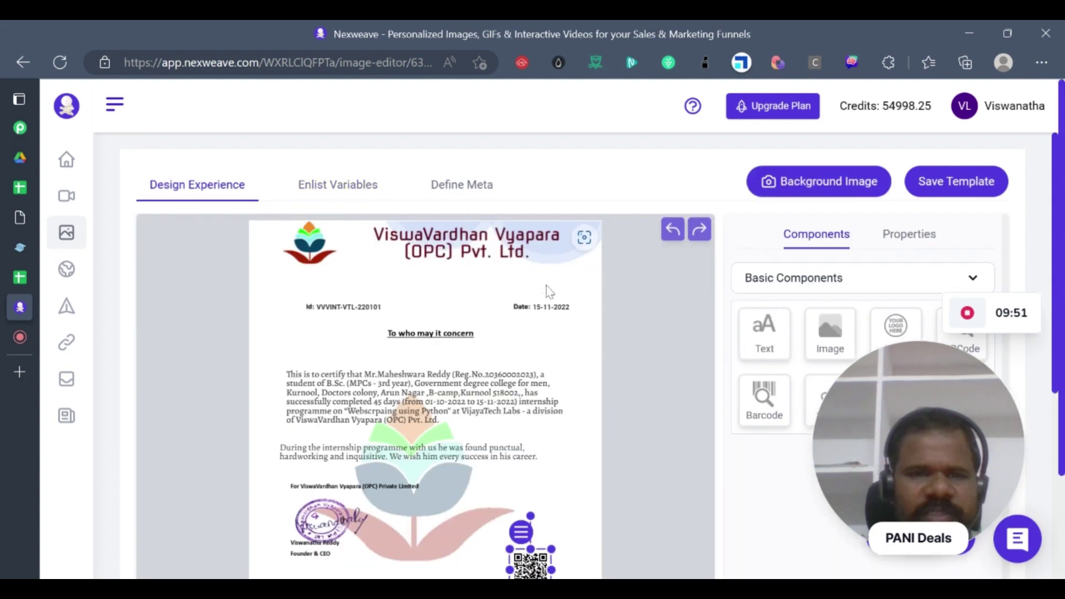
scroll(681, 344, down, 1)
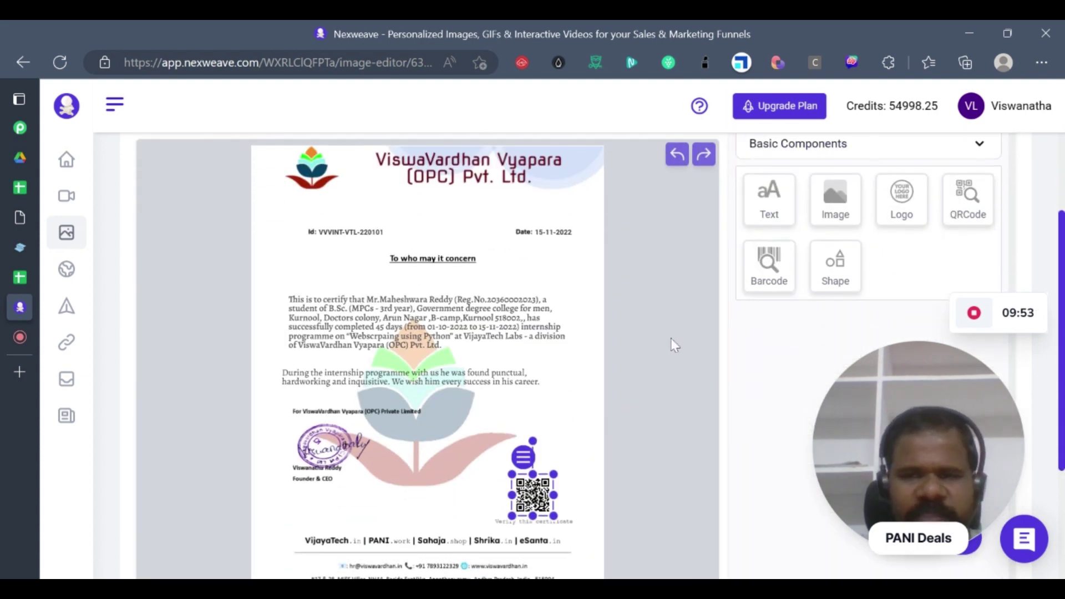
- Examine the template's meta details, including variable tags, template name, description and preview image, and return to the certificate design
scroll(499, 183, up, 1)
click(497, 184)
scroll(488, 399, down, 2)
scroll(488, 400, down, 1)
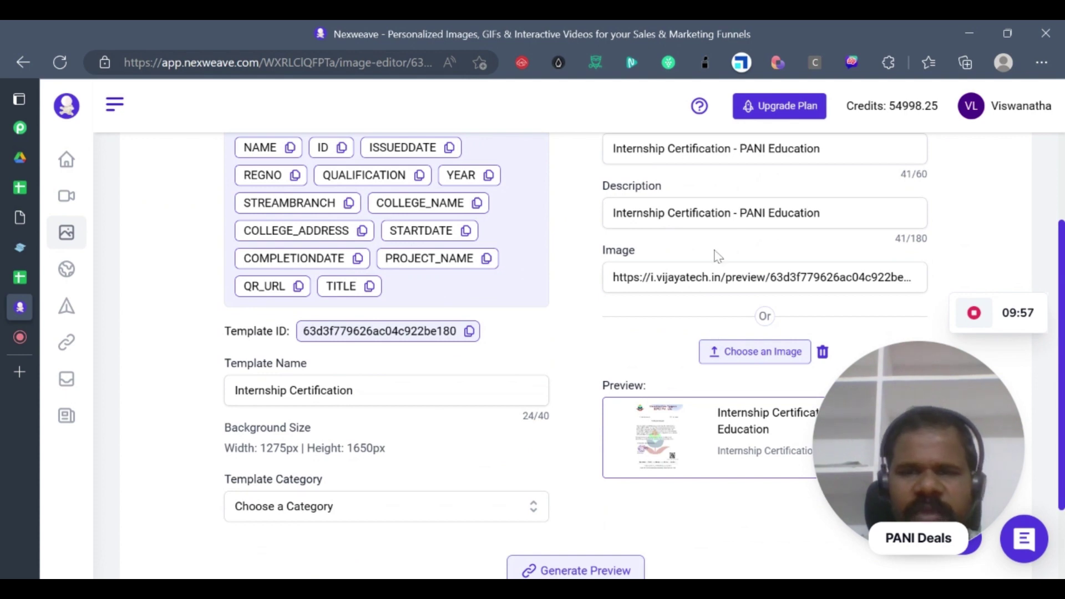
scroll(499, 438, down, 2)
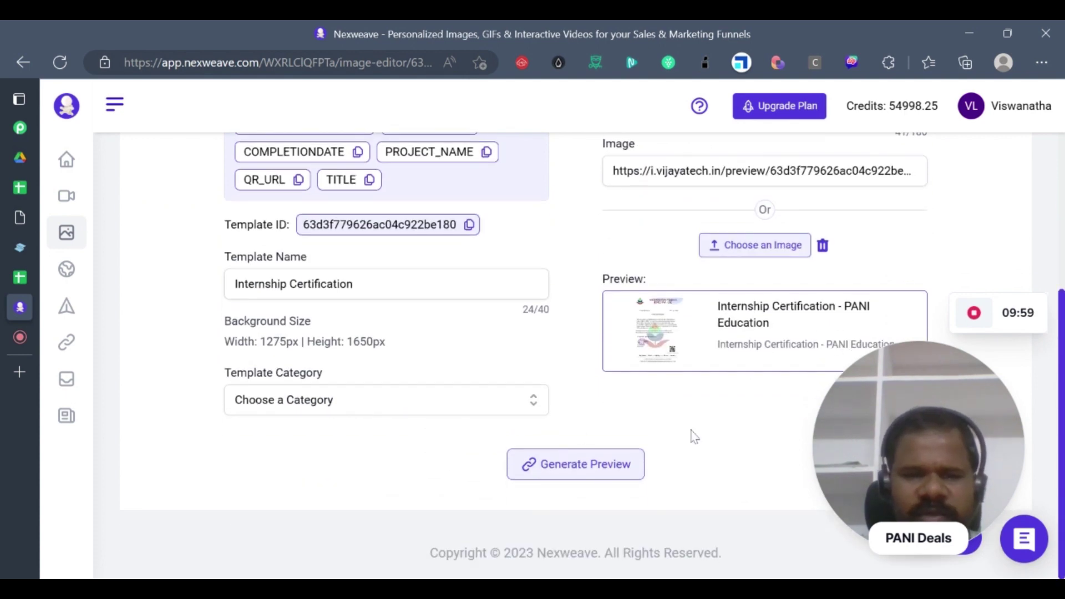
scroll(689, 435, up, 4)
click(197, 146)
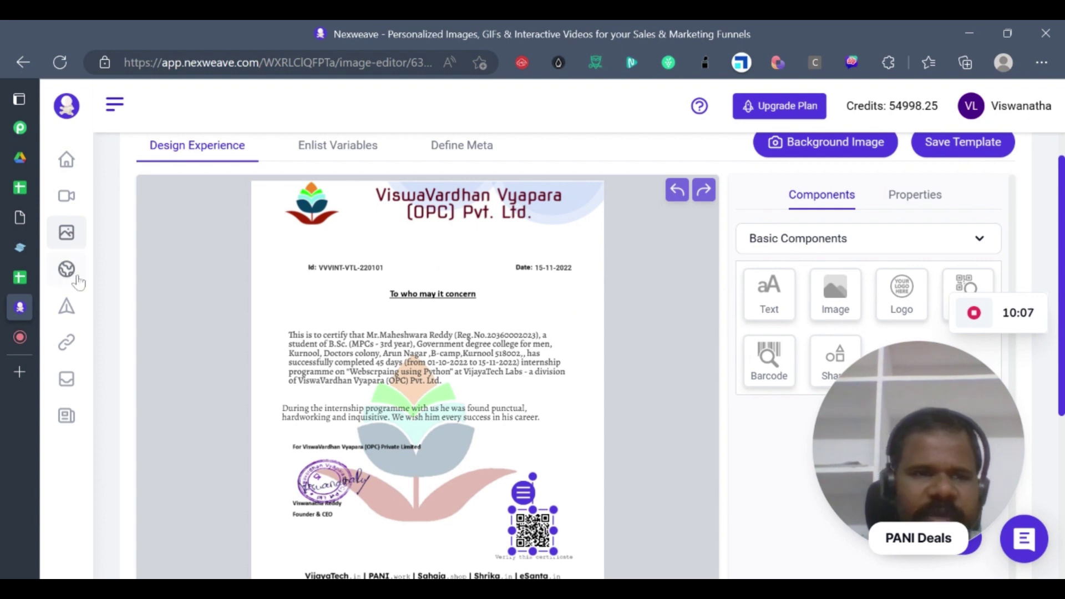
- Switch to Pabbly Connect and recheck the Nexweave action's field mappings, app, action event and template selection
click(29, 136)
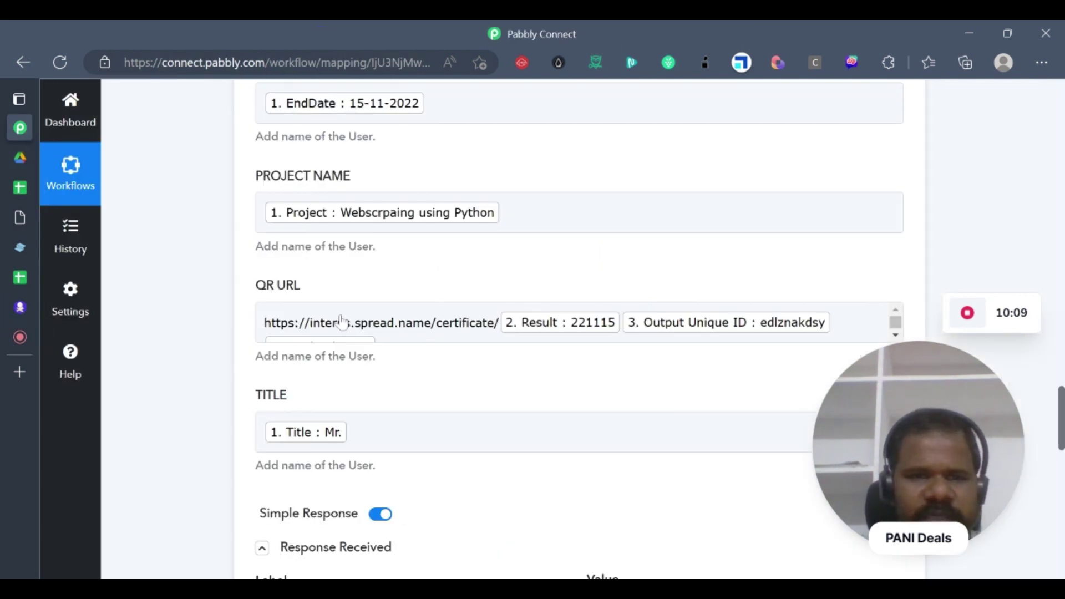
scroll(388, 294, up, 5)
scroll(407, 288, up, 15)
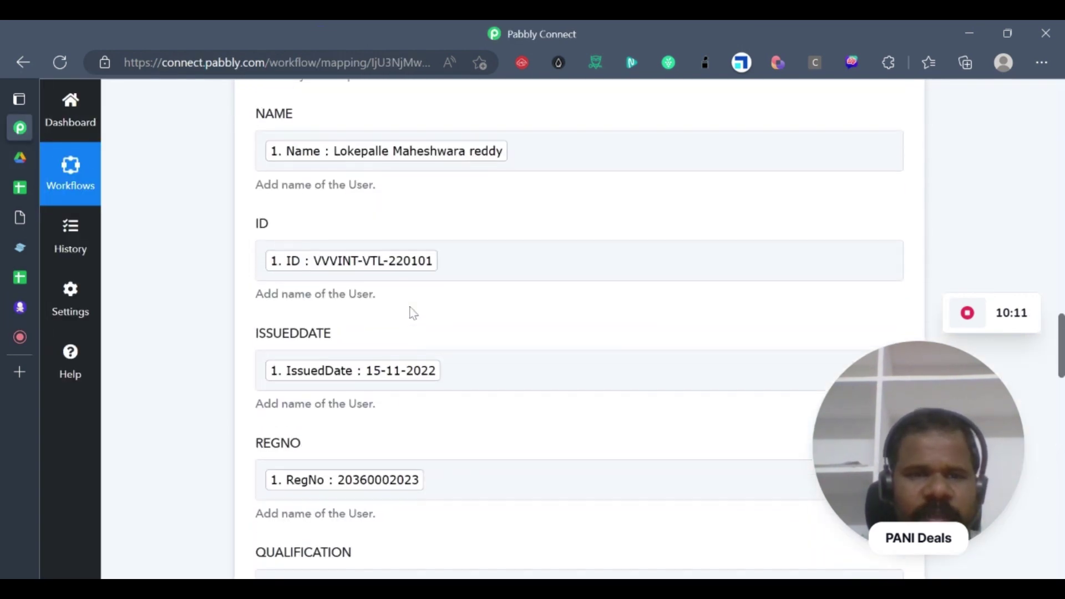
scroll(559, 343, down, 4)
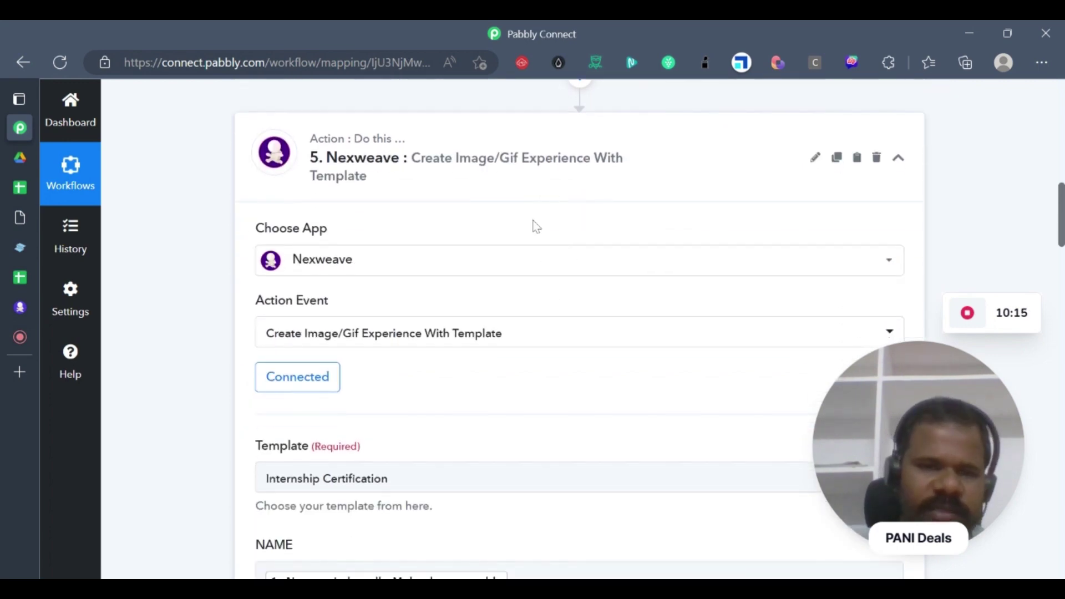
scroll(437, 404, down, 1)
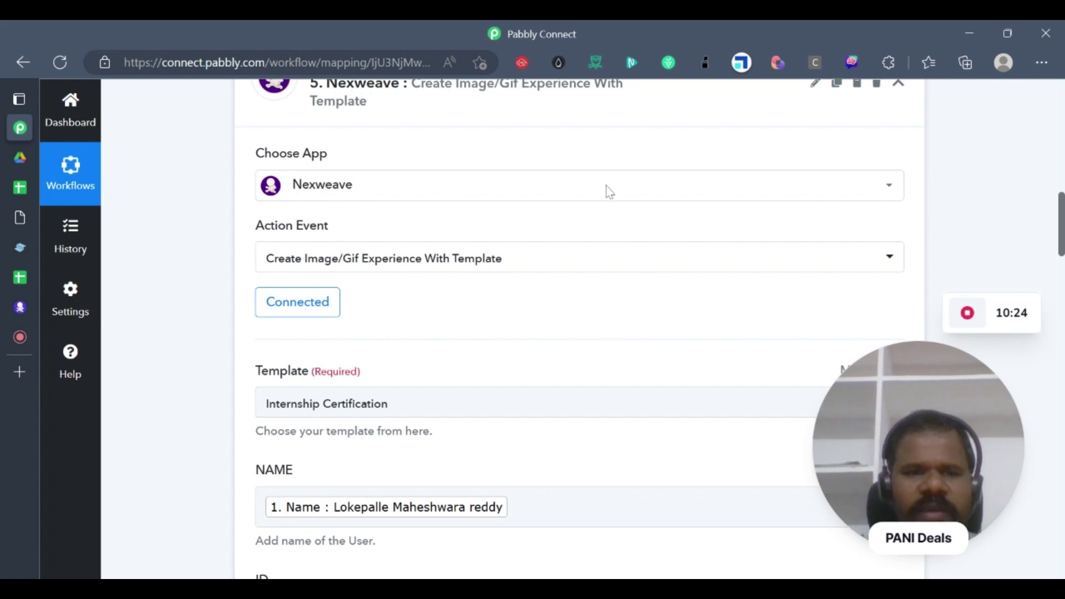
- Review the Nexweave action's certificate field mappings, from the selected template and name through the college details and internship dates
scroll(452, 306, down, 1)
scroll(453, 306, down, 2)
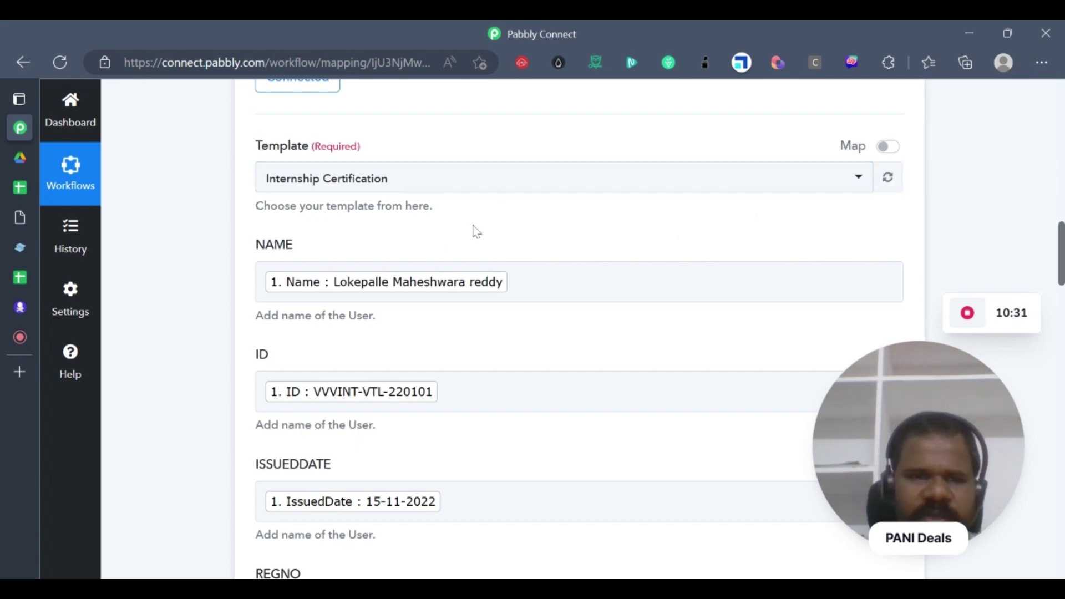
scroll(470, 277, down, 2)
scroll(475, 237, down, 2)
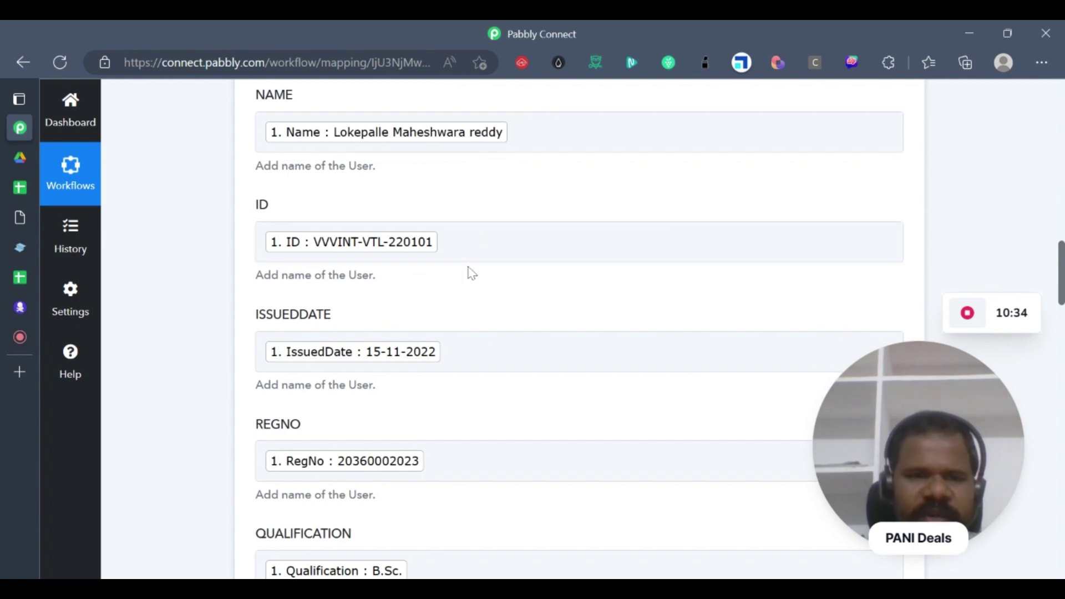
scroll(469, 275, down, 2)
scroll(477, 283, down, 12)
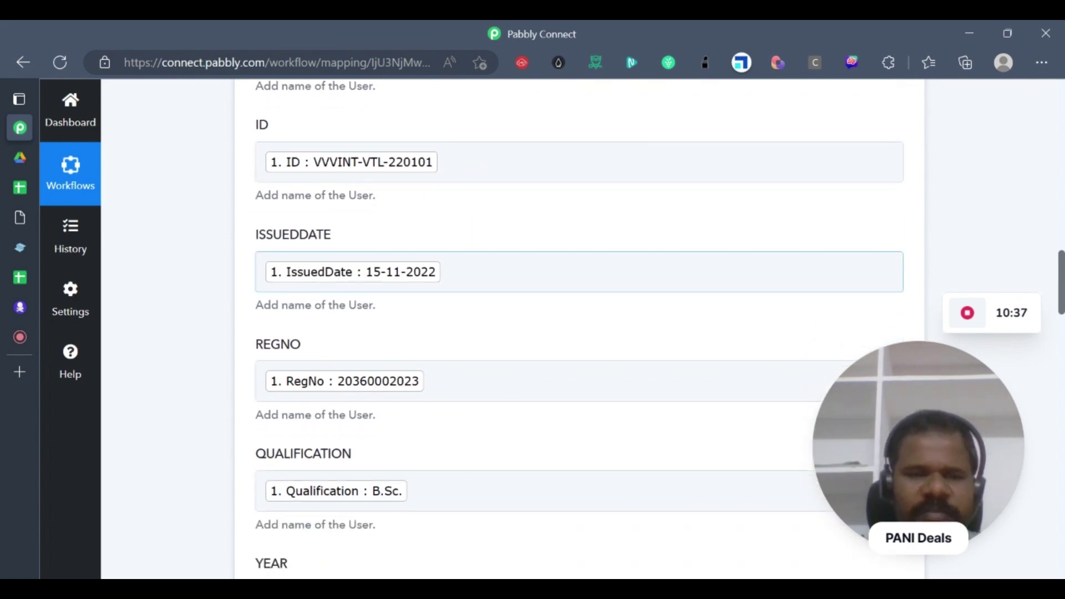
scroll(505, 316, down, 12)
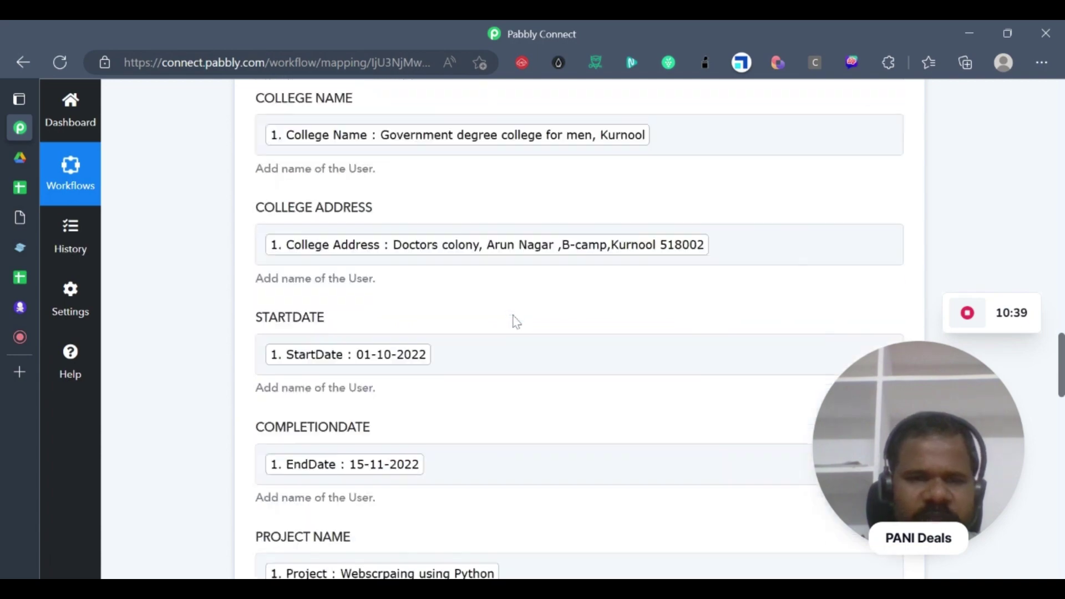
scroll(552, 327, up, 20)
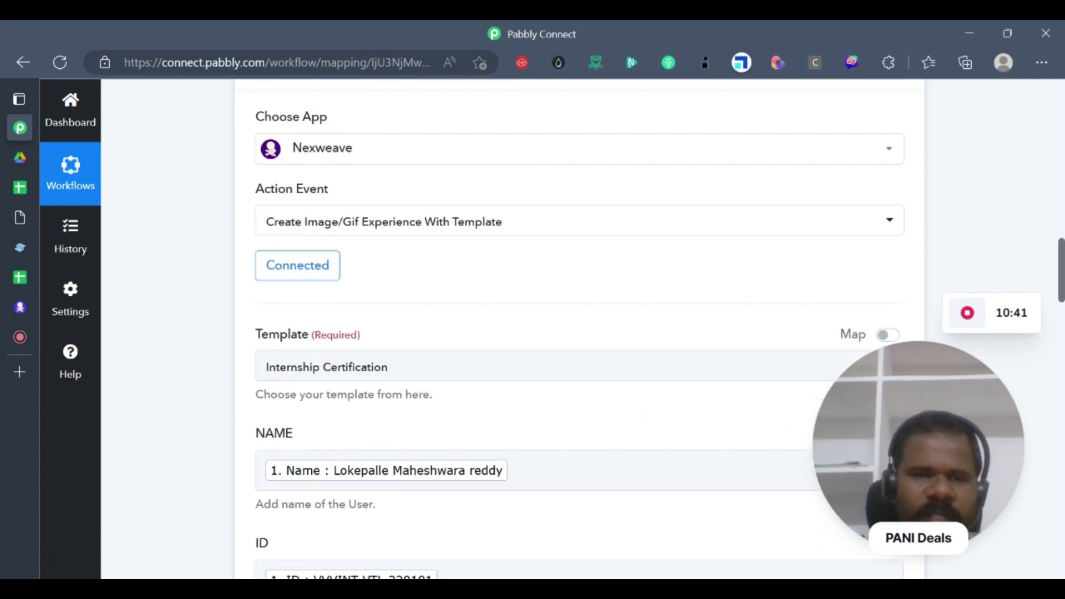
- Return to the Nexweave action and check its remaining mappings for project name, QR URL and title
click(625, 328)
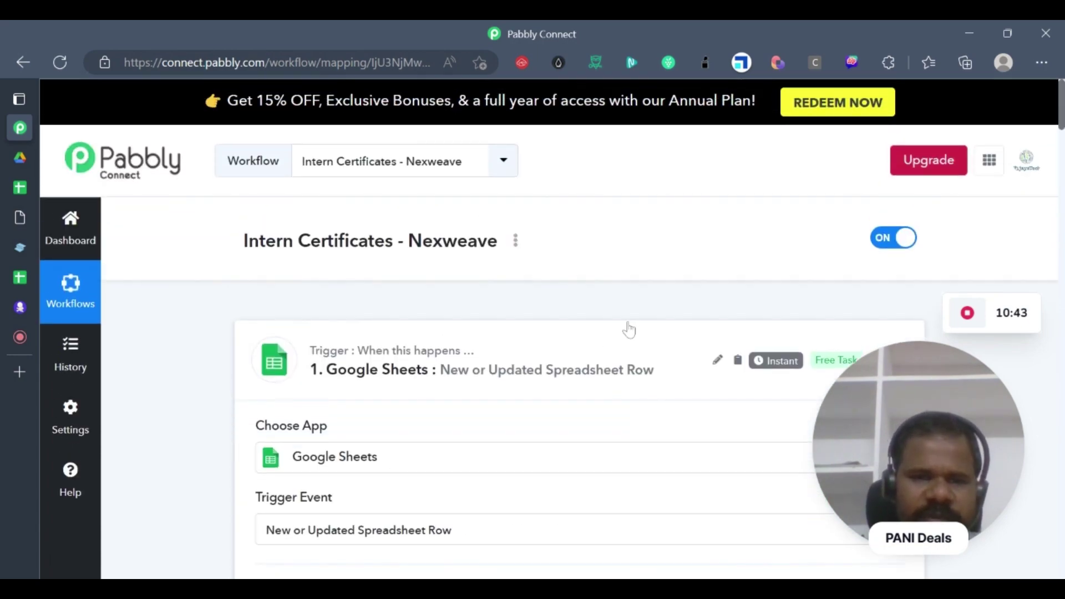
scroll(590, 336, down, 20)
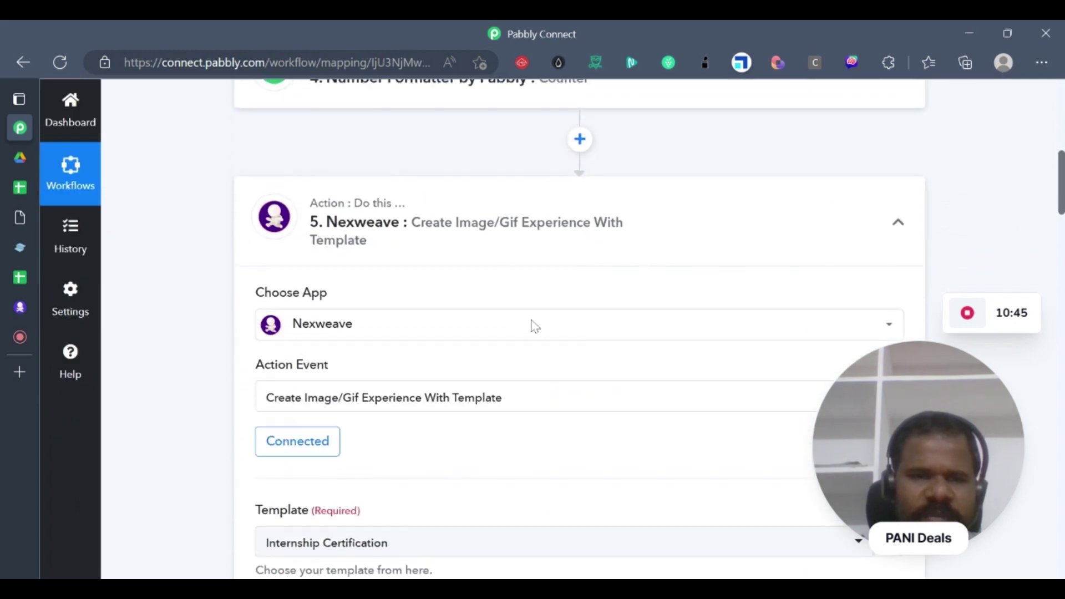
scroll(567, 271, down, 15)
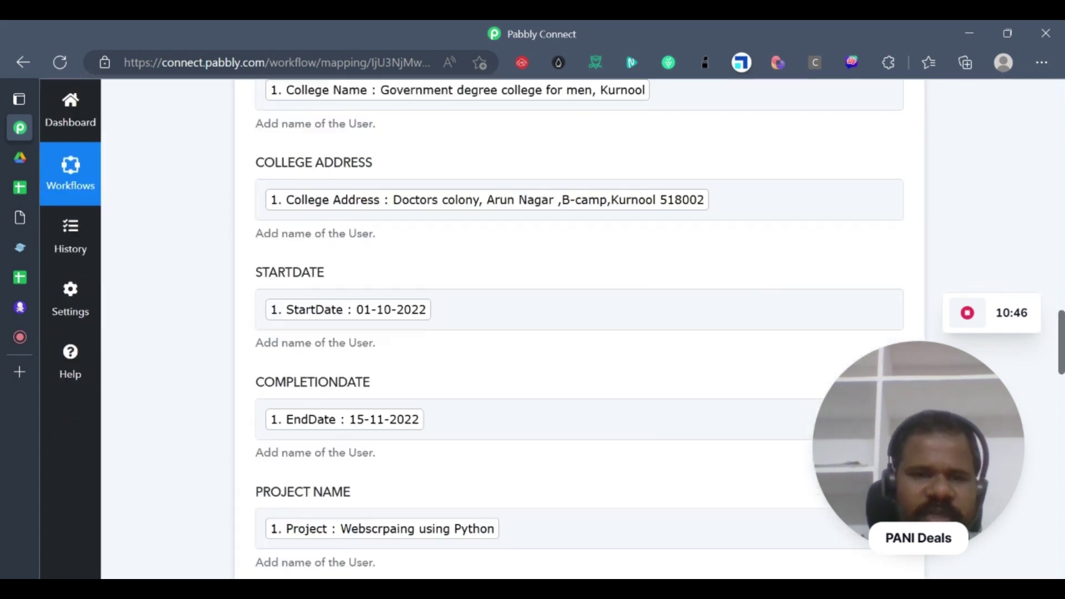
scroll(468, 363, down, 1)
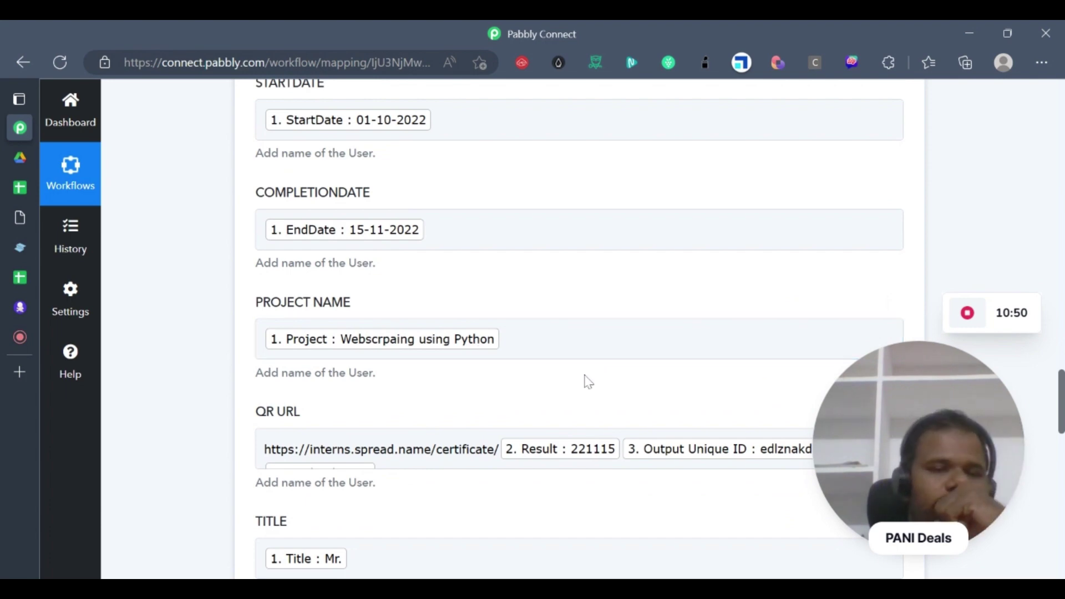
scroll(430, 419, down, 2)
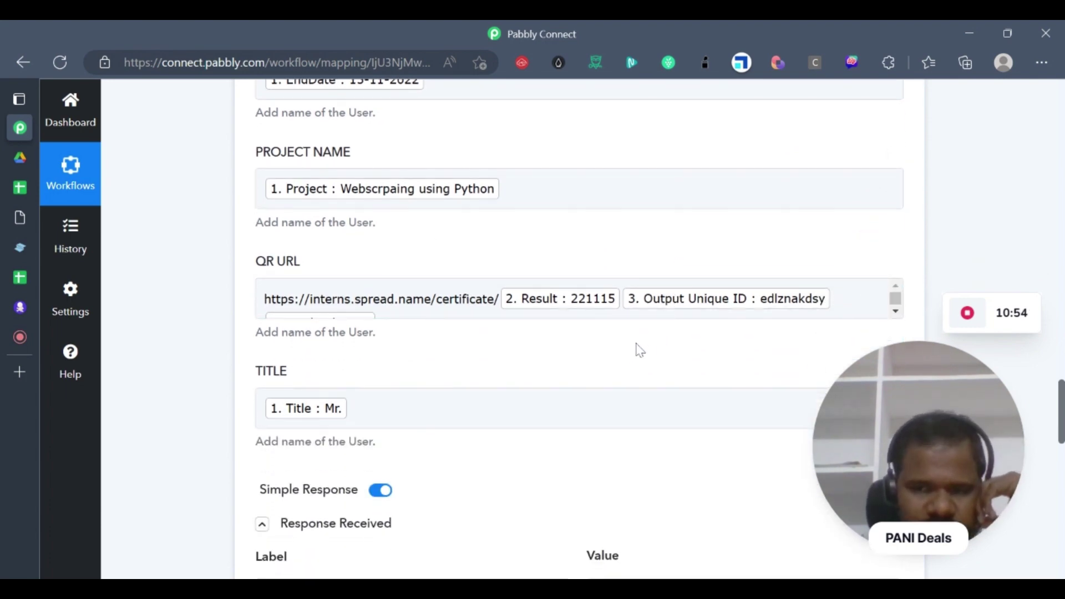
scroll(612, 353, down, 1)
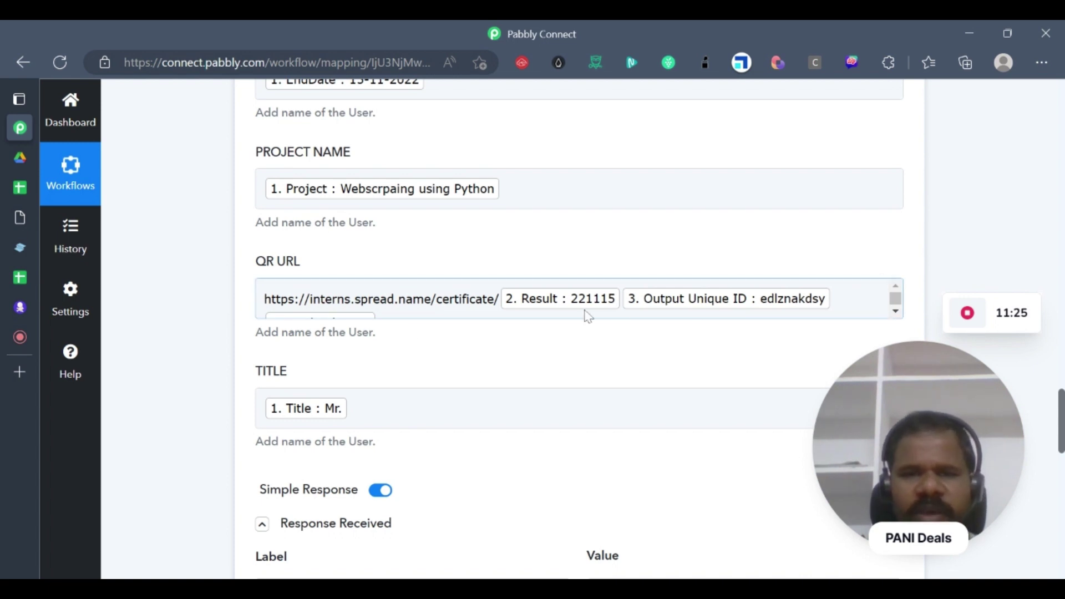
- Expand the QR URL mapping and examine its certificate base address with the mapped date result, unique ID and counter value
click(835, 308)
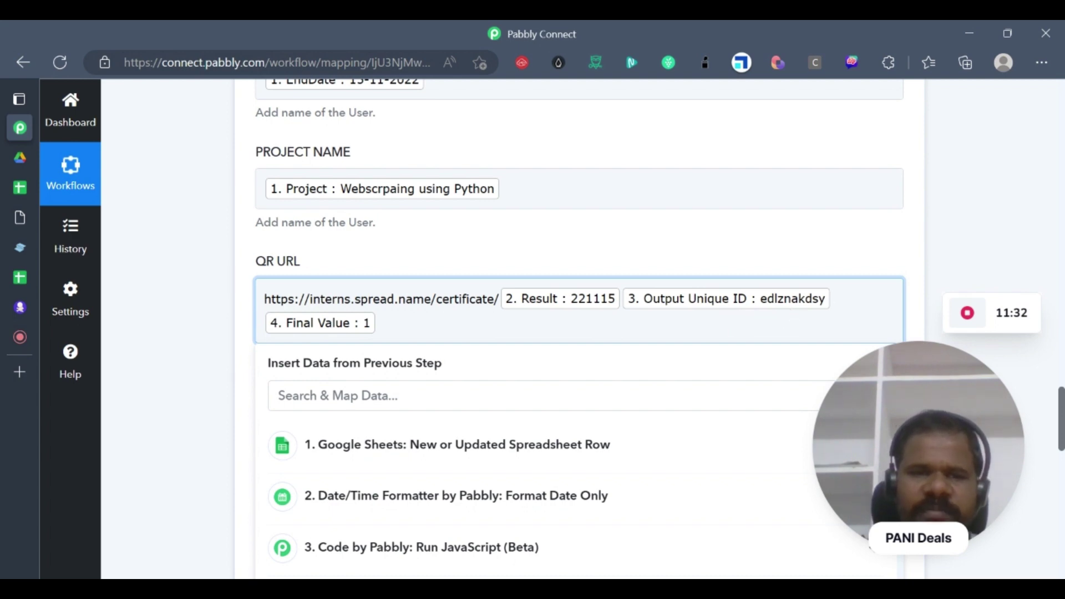
scroll(336, 328, down, 1)
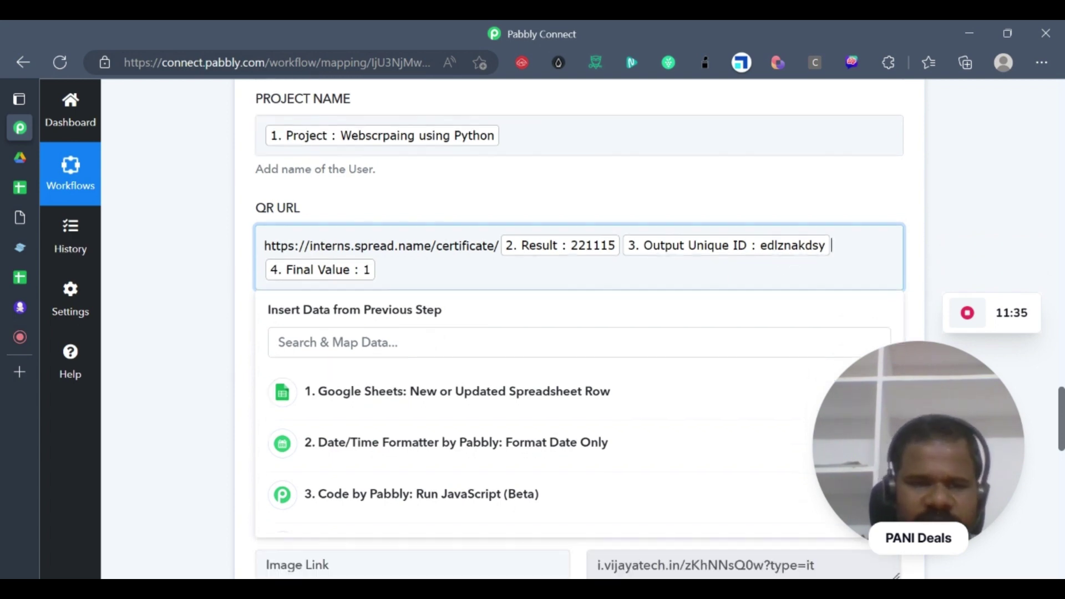
click(330, 330)
click(621, 240)
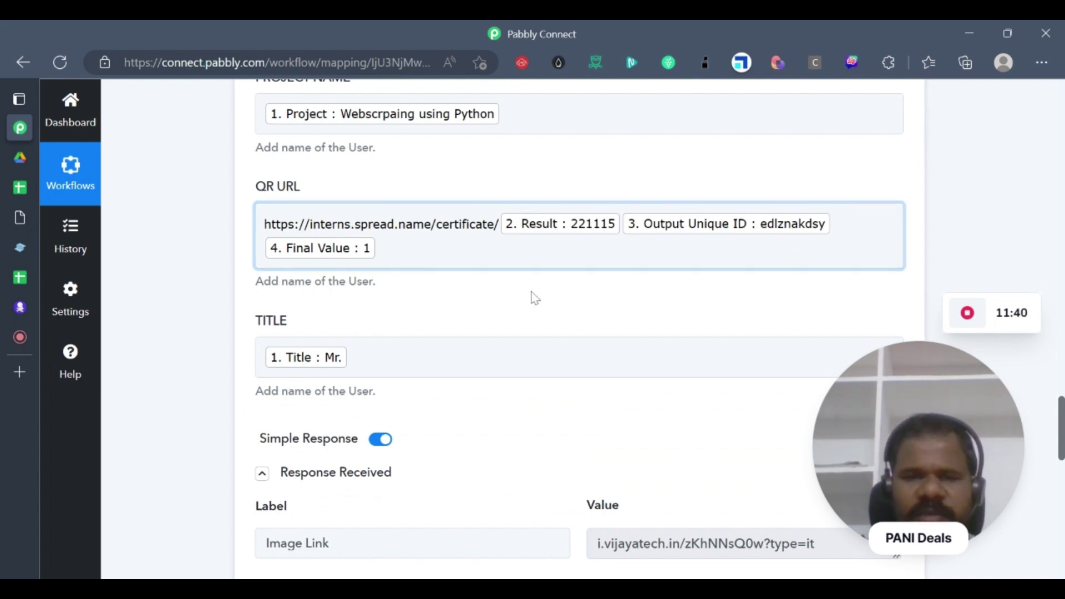
- Check the image link in the Nexweave response, view the generated certificate image, and return to the workflow
scroll(635, 297, down, 5)
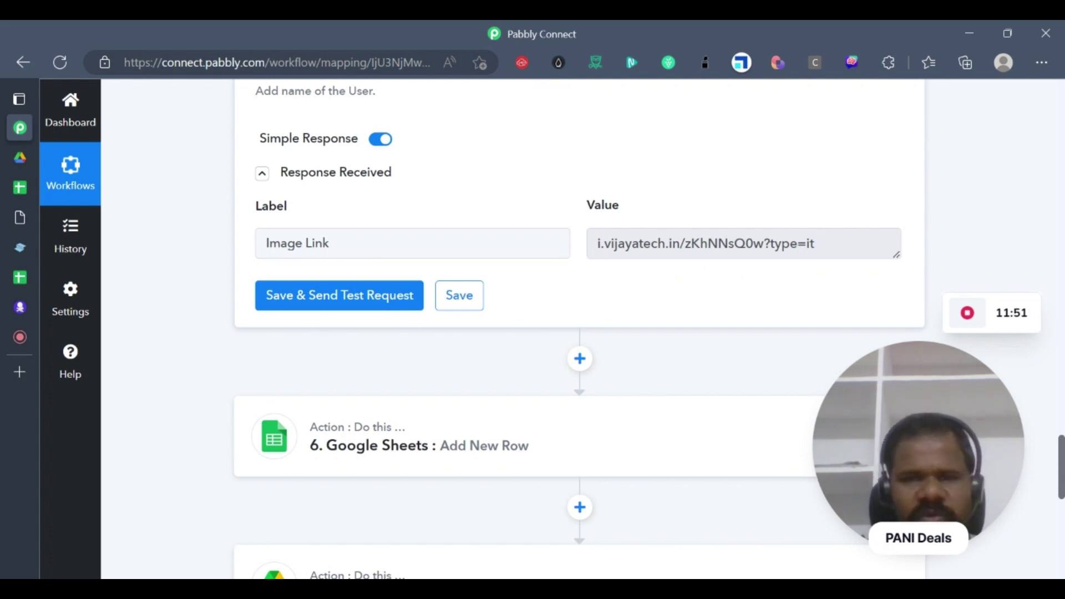
click(20, 218)
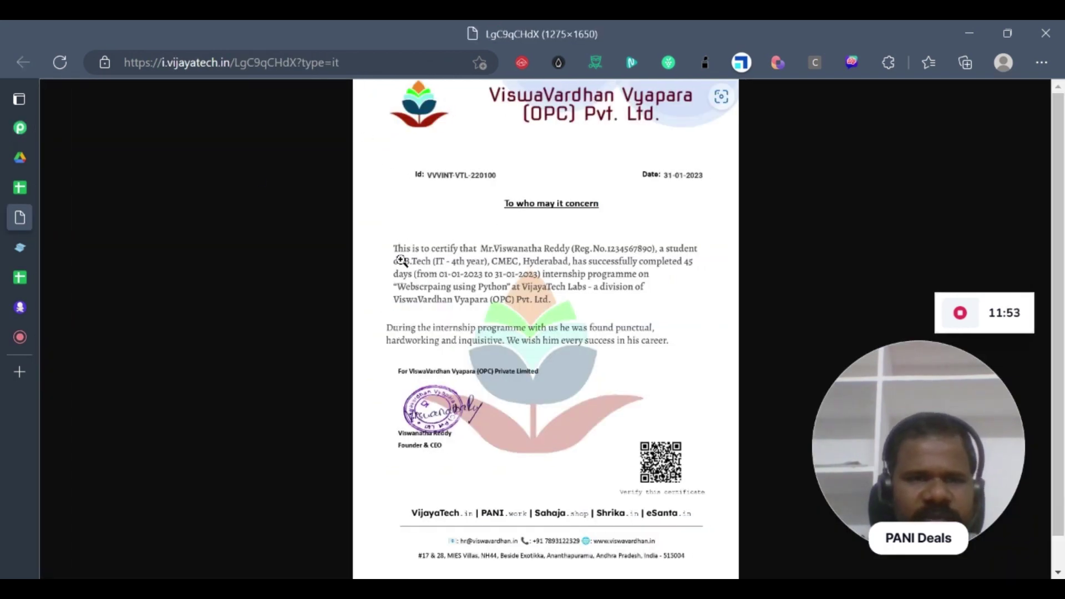
mouse_move(61, 162)
click(68, 125)
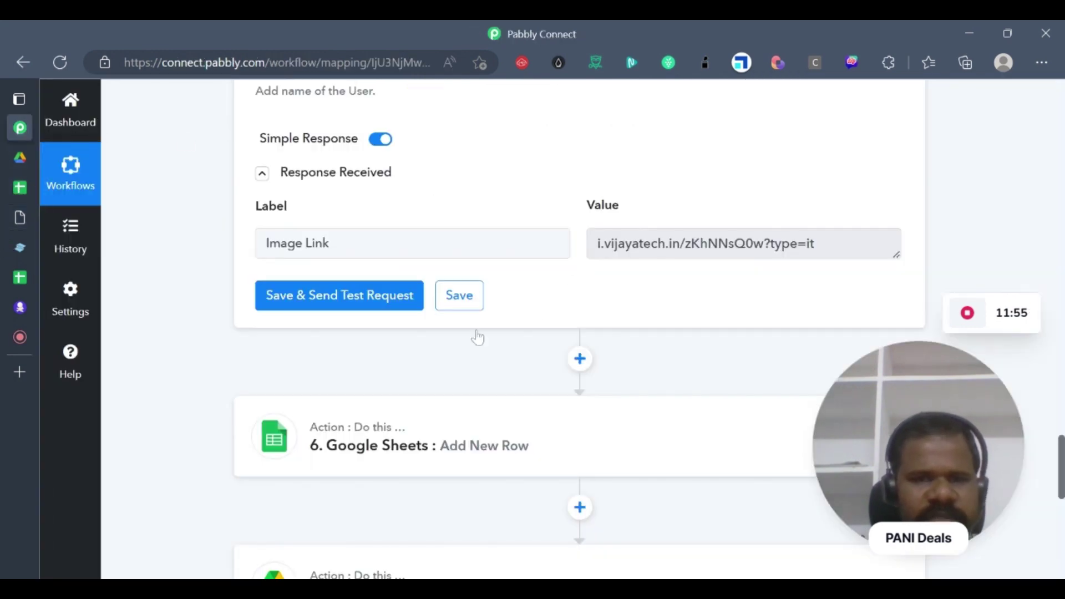
- Expand the Google Sheets Add New Row action and check its spreadsheet and sheet selections
scroll(477, 332, down, 4)
click(474, 224)
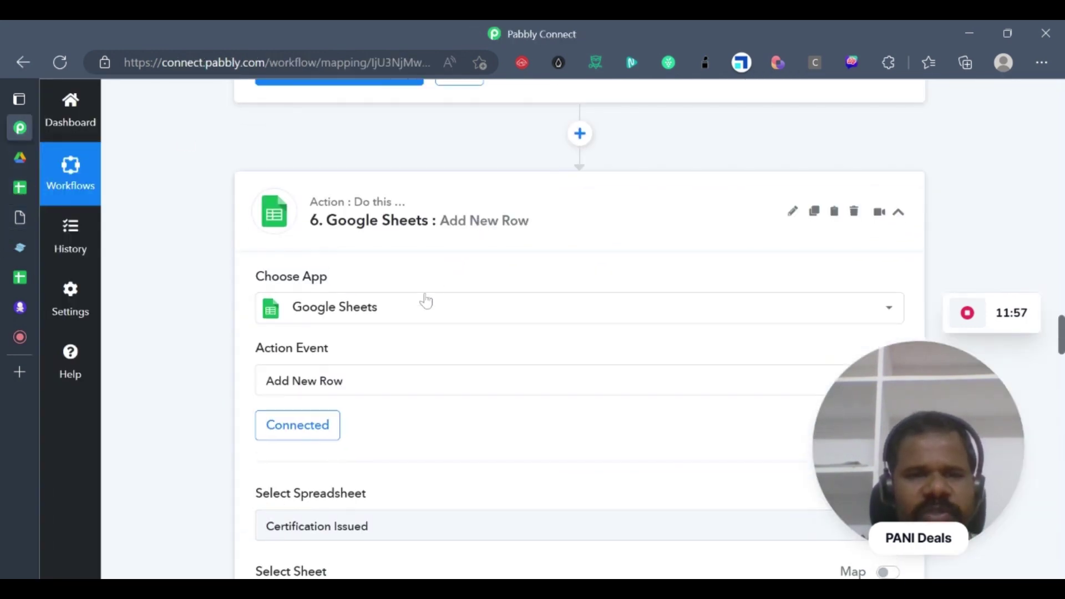
scroll(422, 316, down, 4)
scroll(332, 288, down, 1)
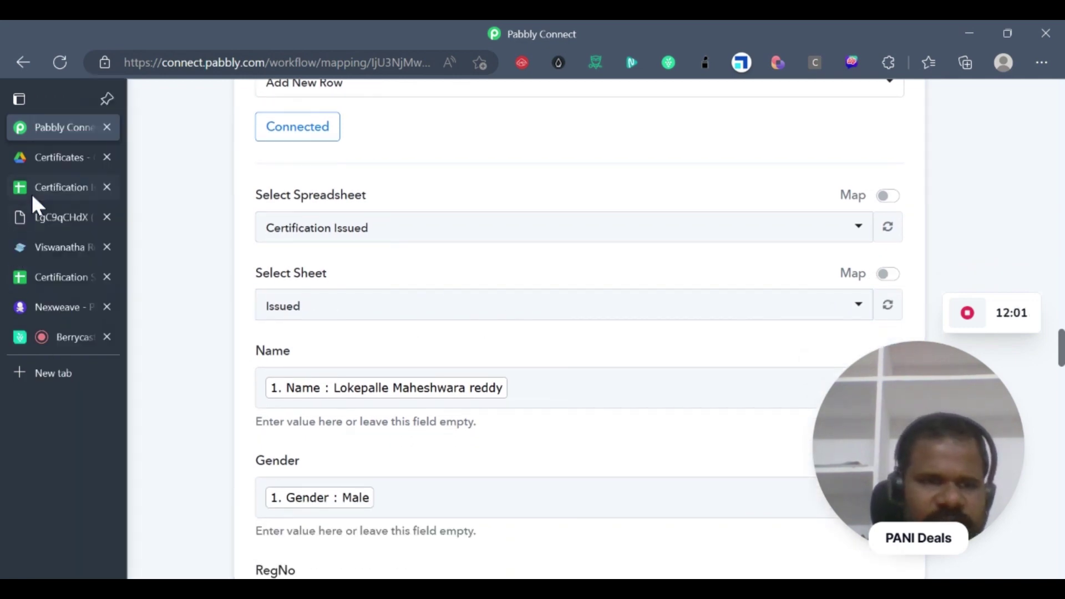
- Compare the Certification Issued and Certification Submitted spreadsheets, and return to the Pabbly Connect workflow
click(38, 189)
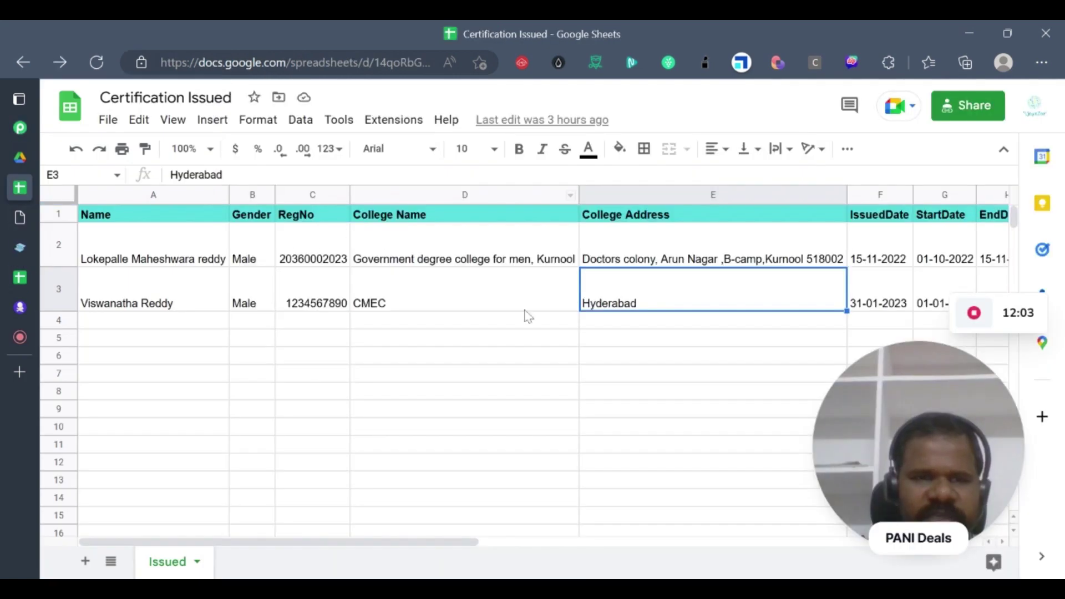
click(21, 284)
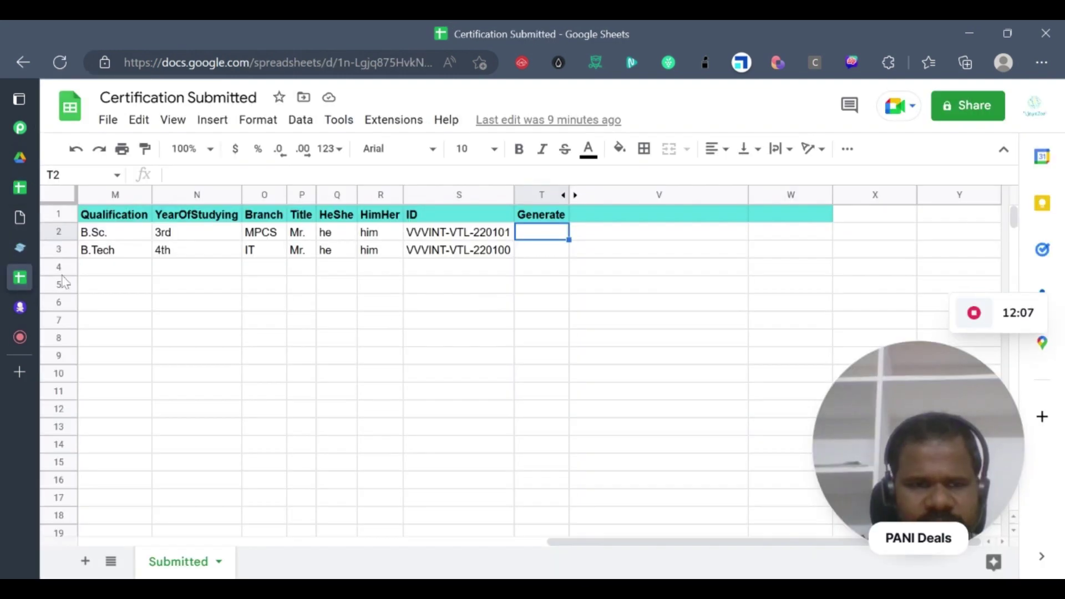
click(45, 186)
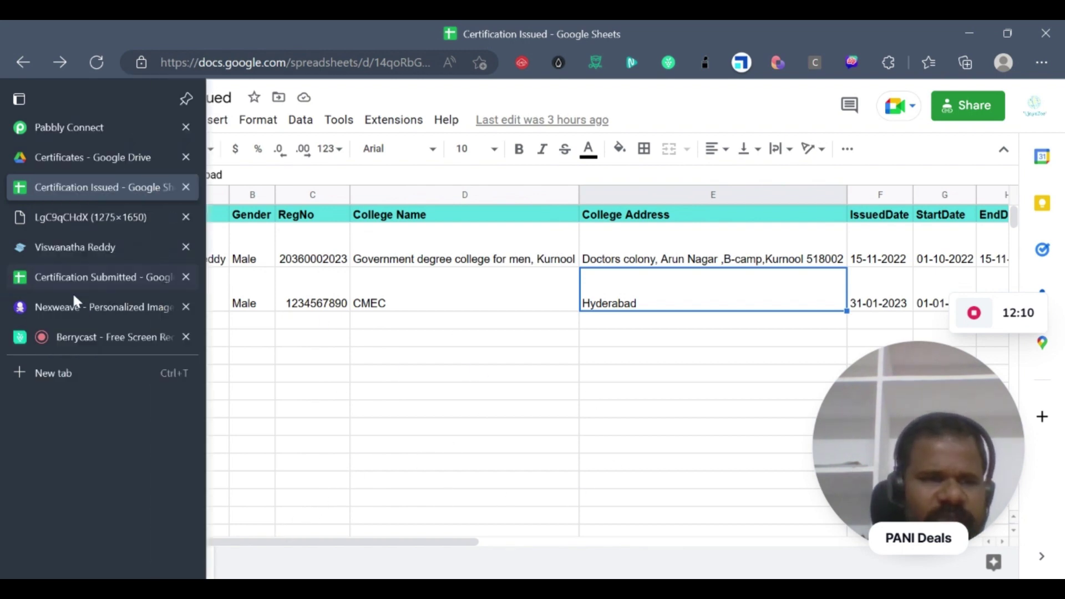
click(74, 290)
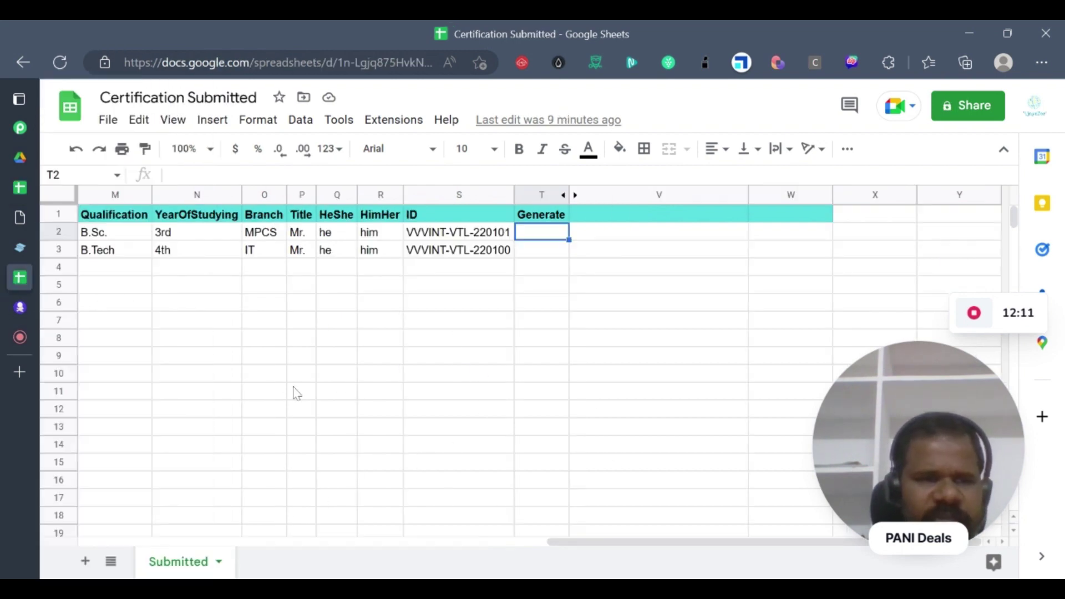
click(20, 189)
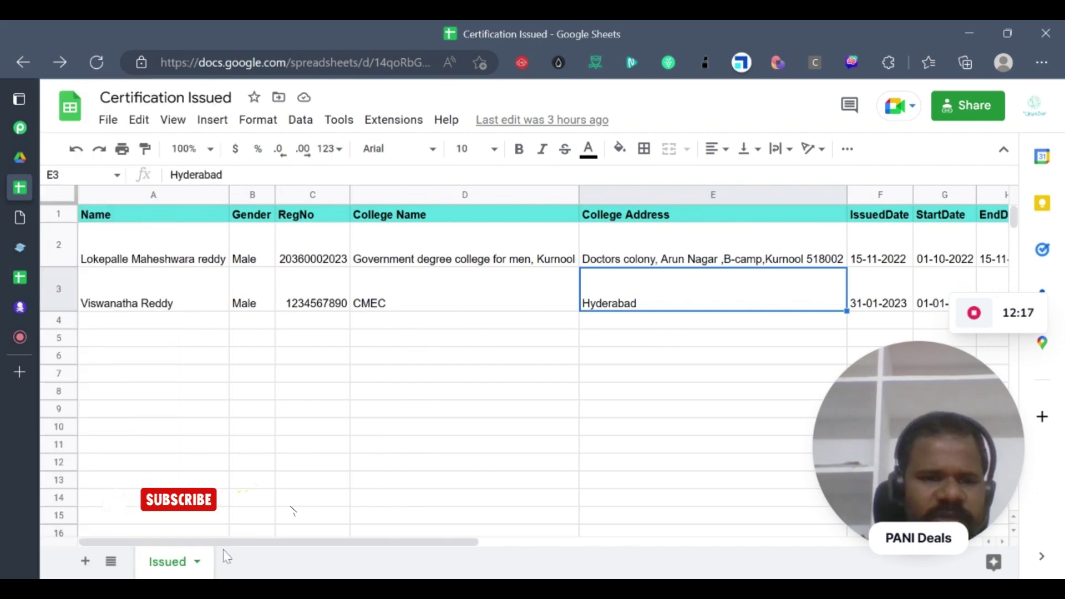
click(20, 277)
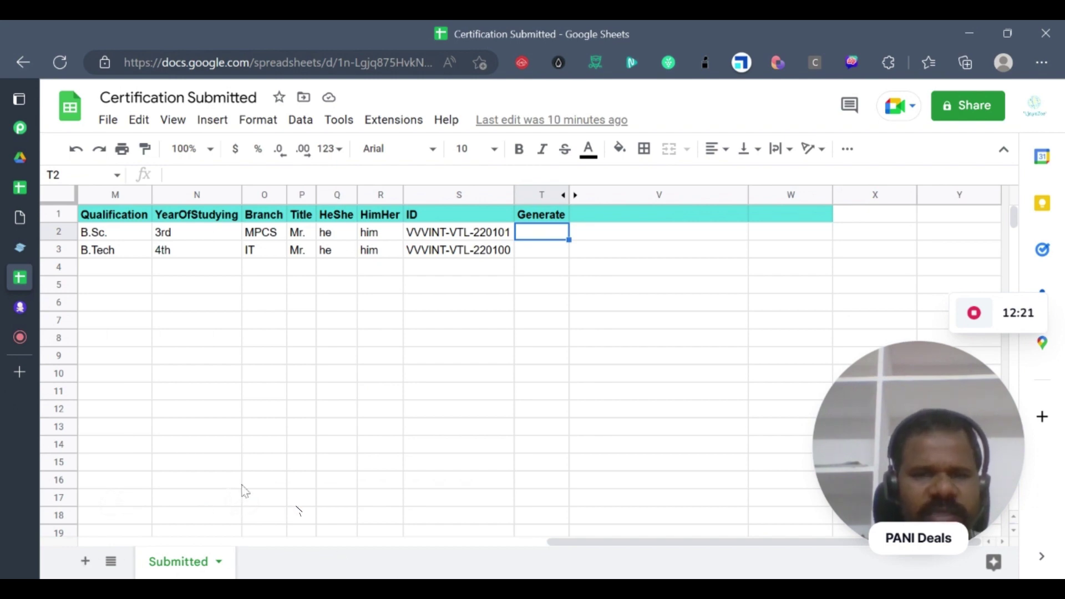
mouse_move(28, 189)
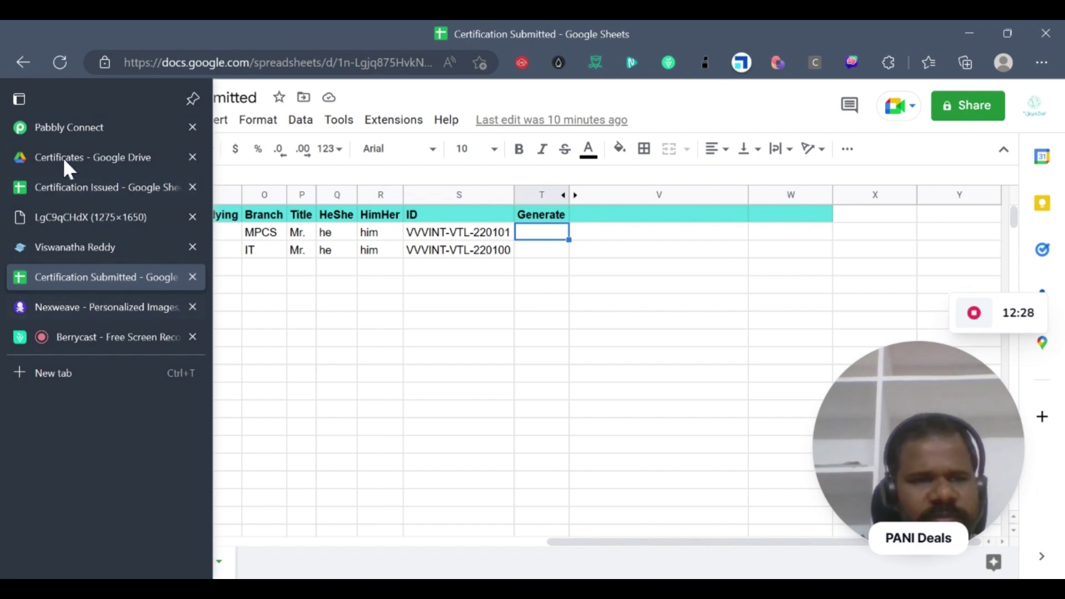
click(90, 132)
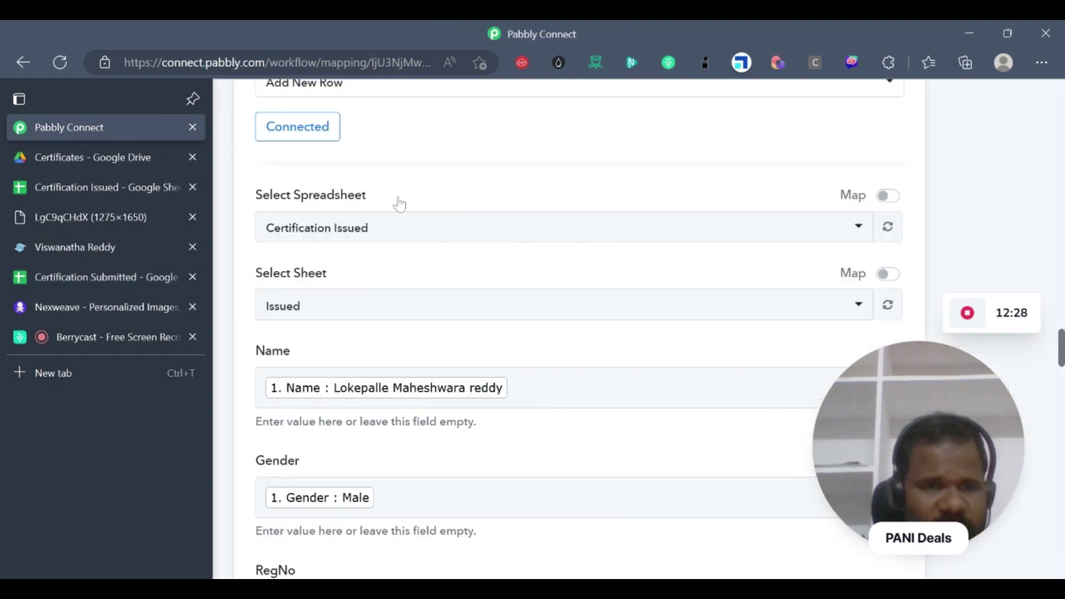
- Review the Add New Row action's column mappings, including the Details certificate text, qualification, branch, ID and image link
scroll(427, 276, up, 3)
scroll(427, 276, down, 15)
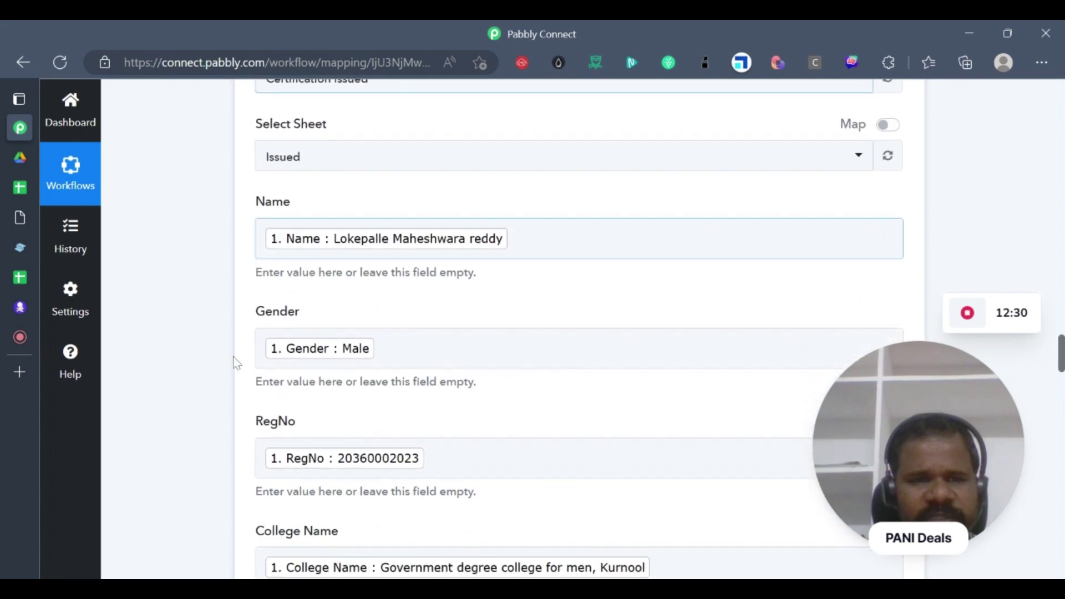
scroll(335, 292, down, 10)
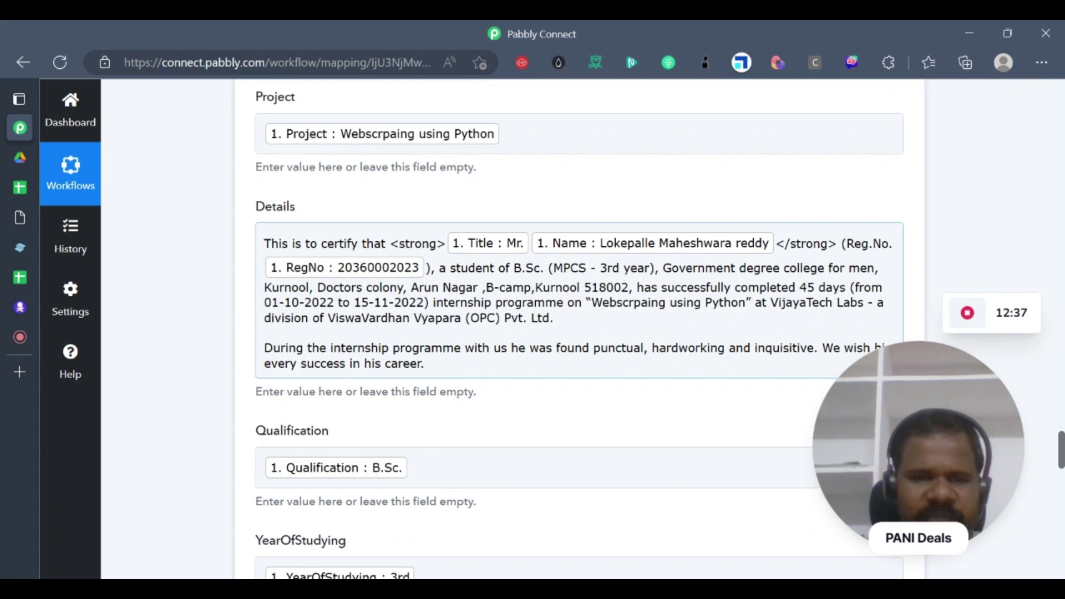
scroll(208, 368, down, 3)
scroll(208, 369, down, 1)
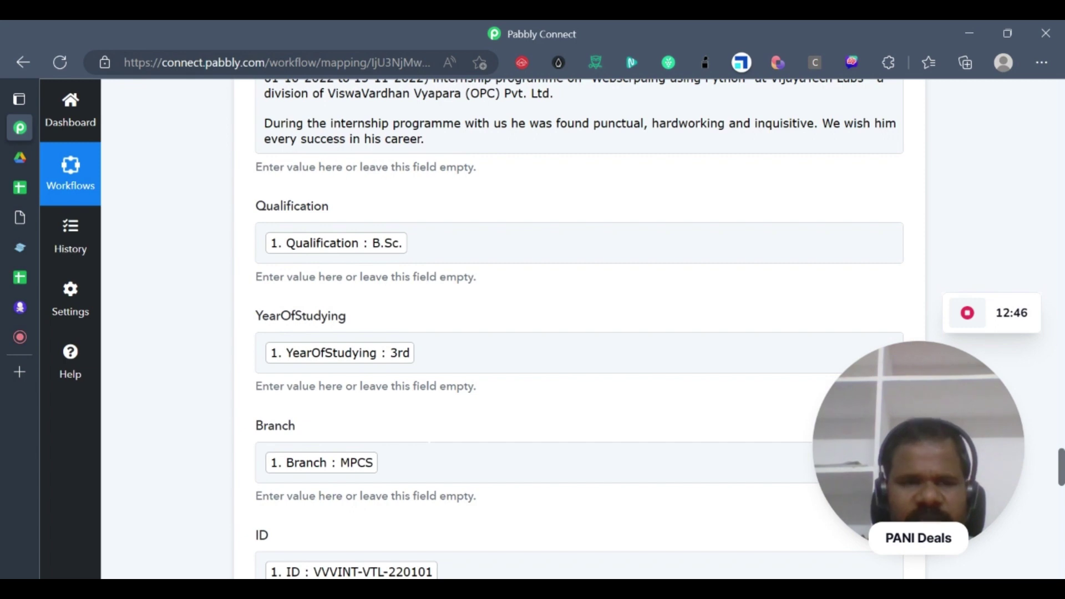
scroll(206, 368, up, 3)
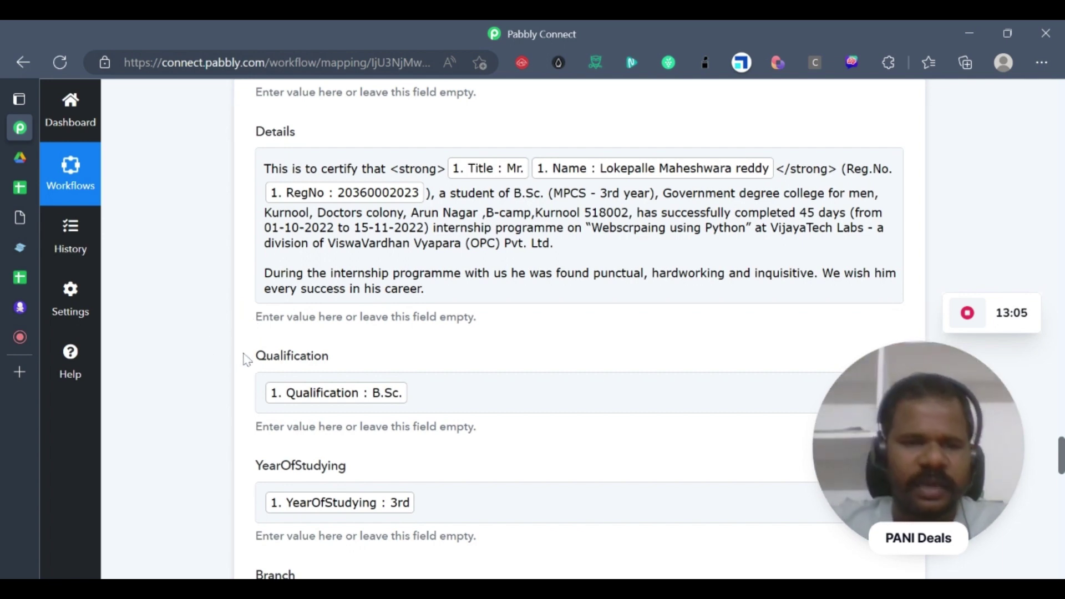
scroll(302, 344, down, 3)
scroll(303, 344, down, 10)
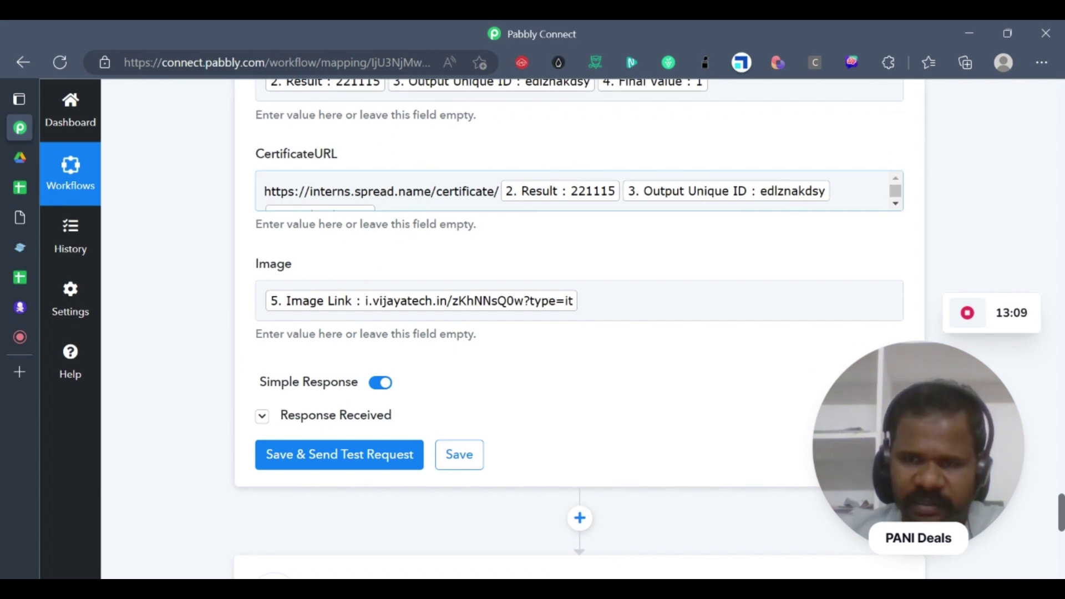
- Examine the full CertificateURL mapping with its date, unique ID and counter parts, and switch to the Certification Issued spreadsheet
click(836, 192)
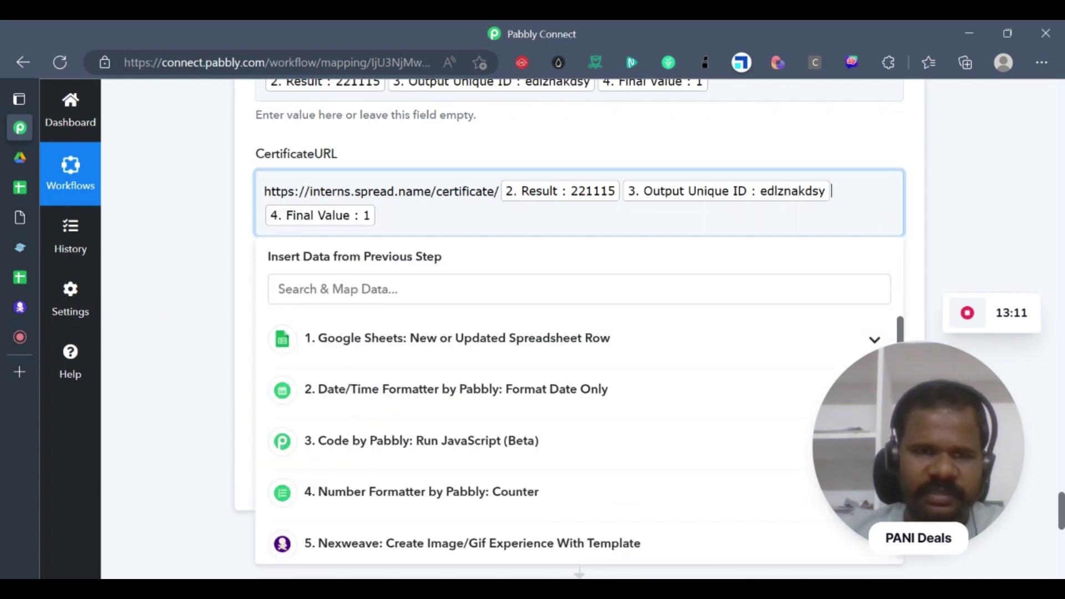
click(226, 217)
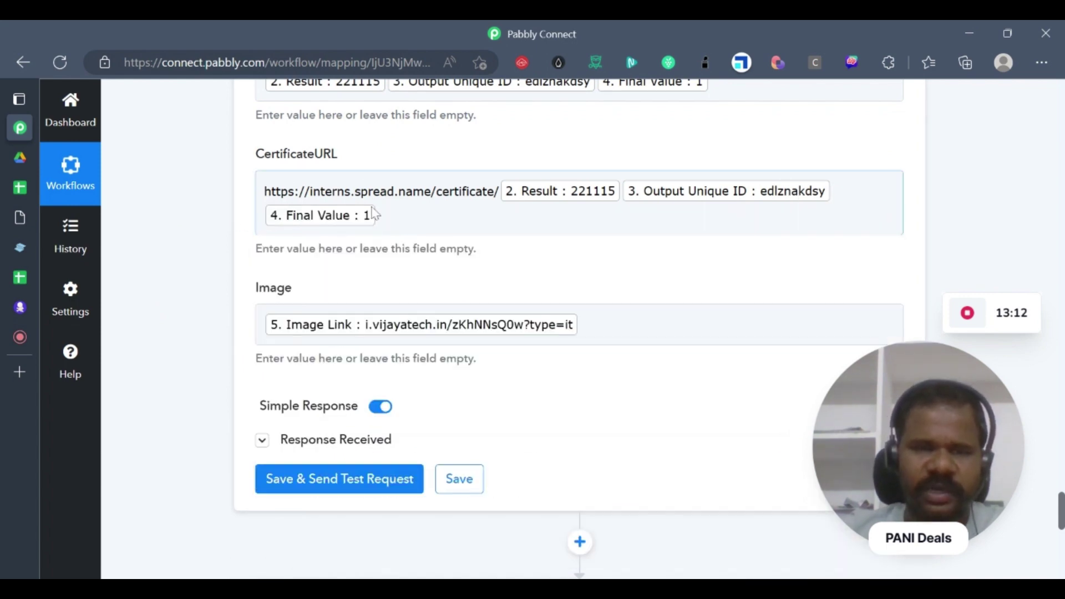
click(32, 191)
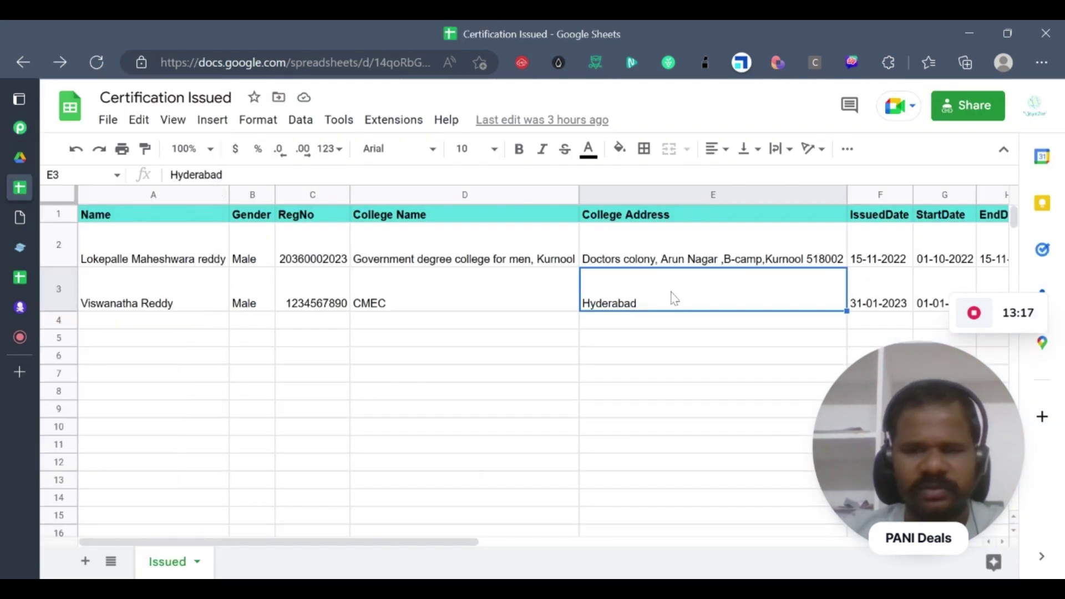
- Examine the third row of the Certification Issued sheet through its Details, ID, CertificateID, CertificateURL and Image columns
key(Right)
key(Right)
key(Right)
key(Right)
key(Right)
key(Right)
key(Right)
key(Right)
key(Right)
key(Right)
key(Right)
key(Right)
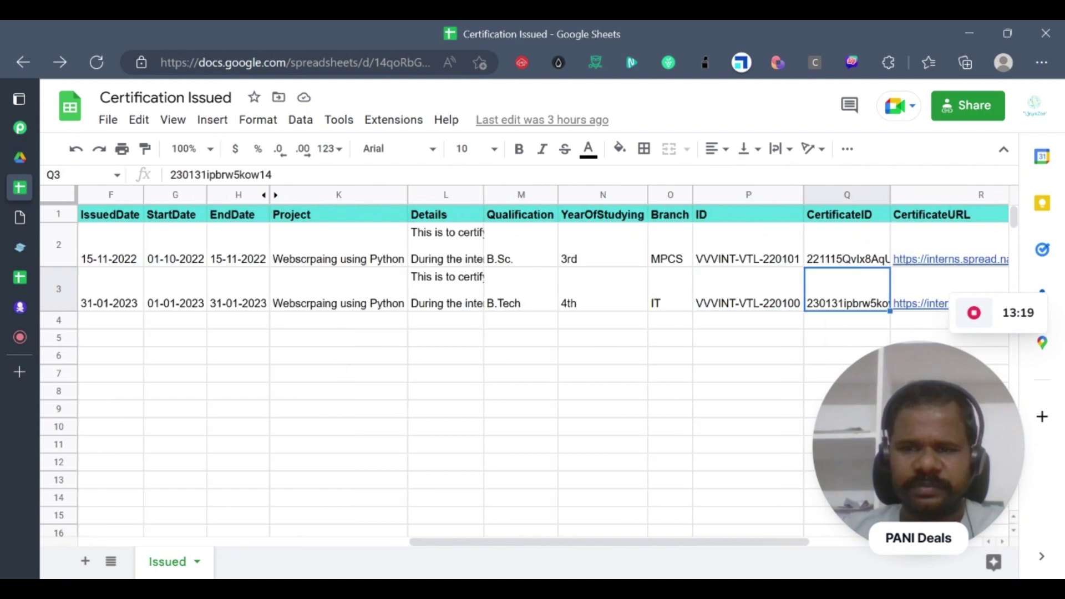
key(Right)
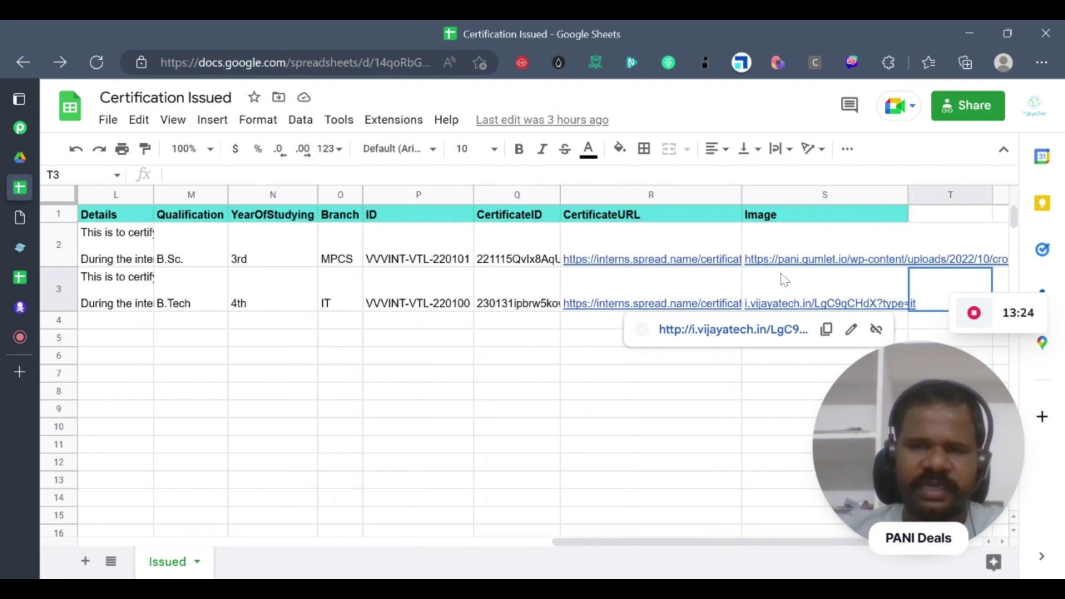
- Locate the Google Drive Upload a File action in Pabbly Connect, and check the reloaded Certificates folder in Google Drive
mouse_move(25, 205)
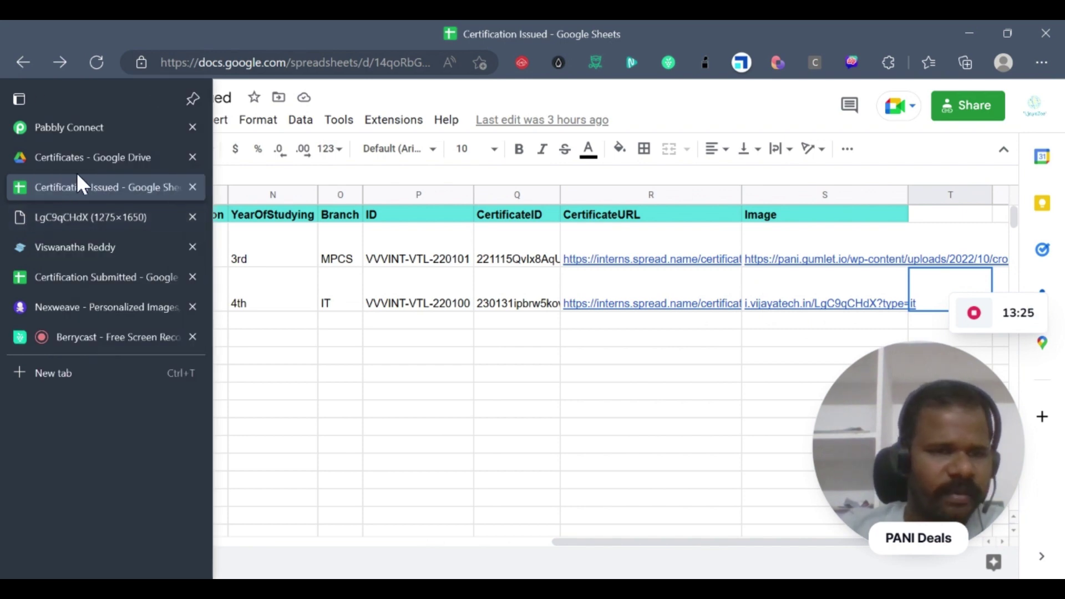
click(66, 130)
scroll(655, 352, down, 4)
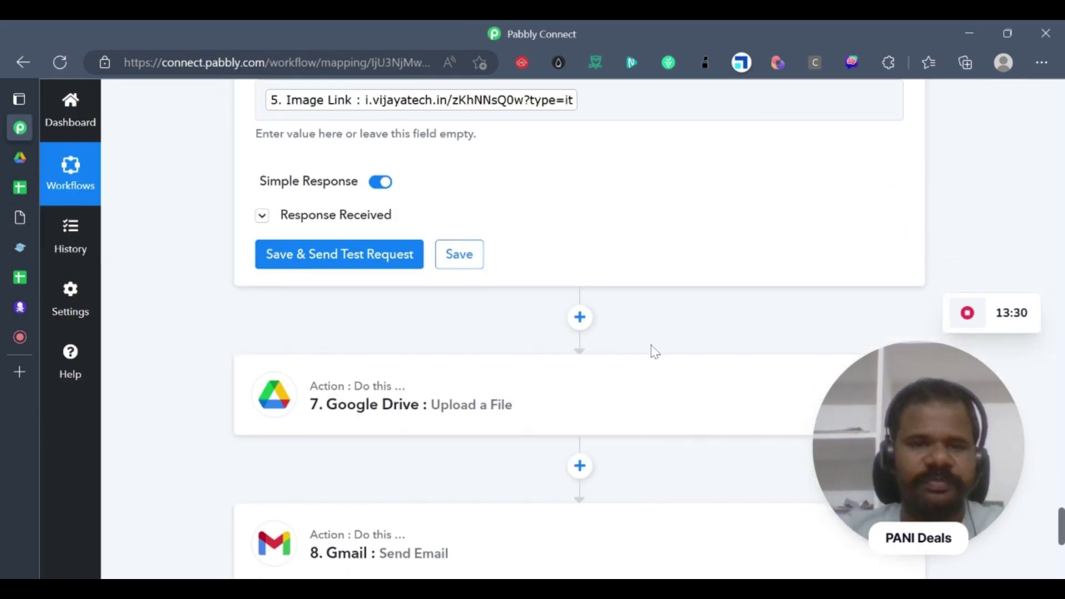
scroll(654, 353, down, 3)
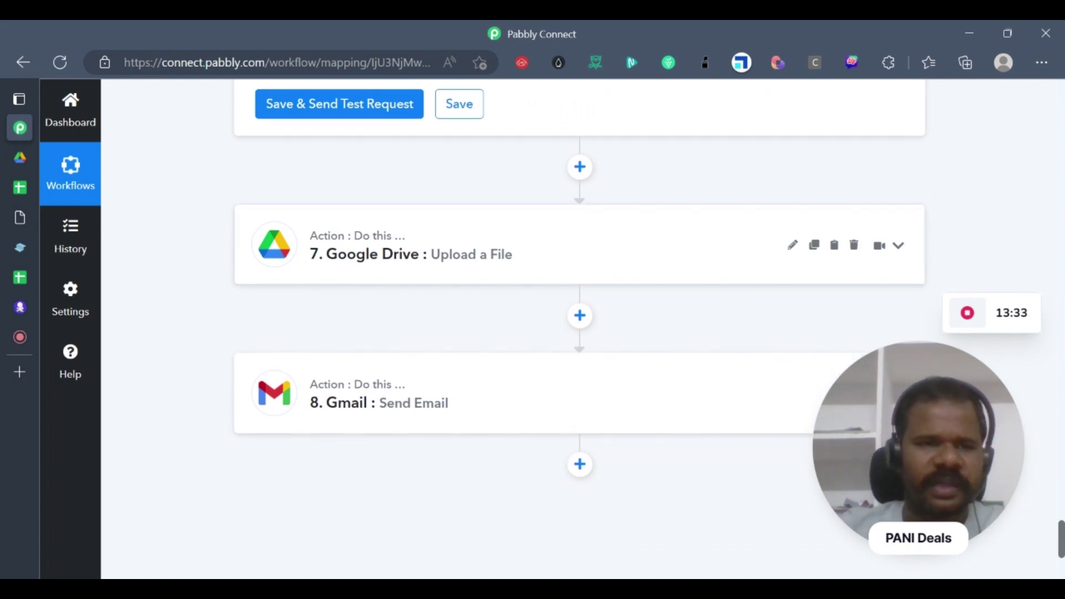
click(19, 159)
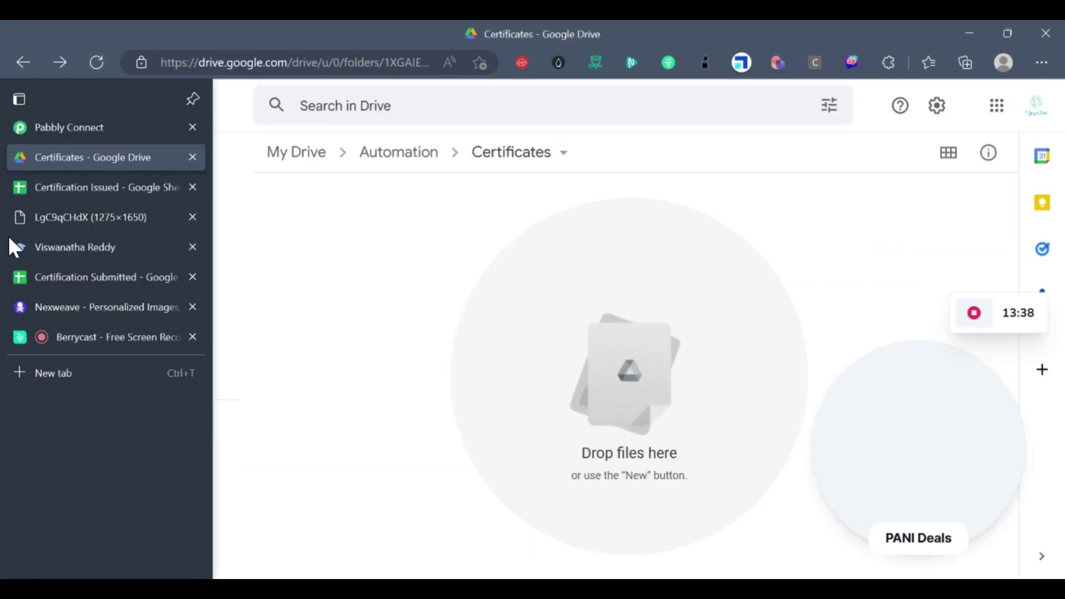
key(F5)
- Return to the Pabbly Connect workflow and expand the Gmail Send Email action to check its recipient and sender settings
mouse_move(28, 205)
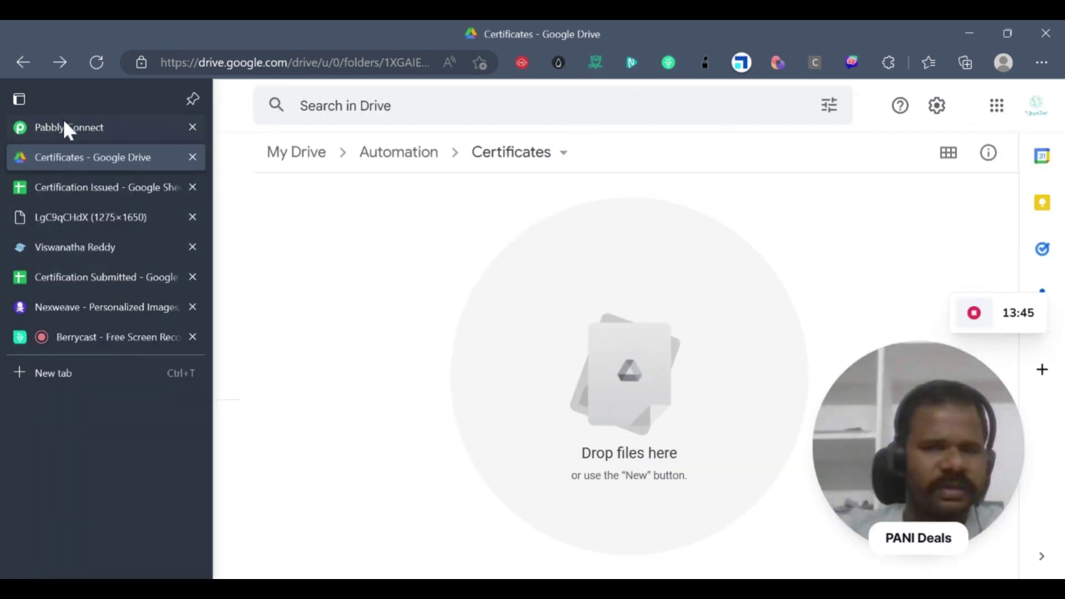
click(64, 126)
scroll(492, 380, down, 1)
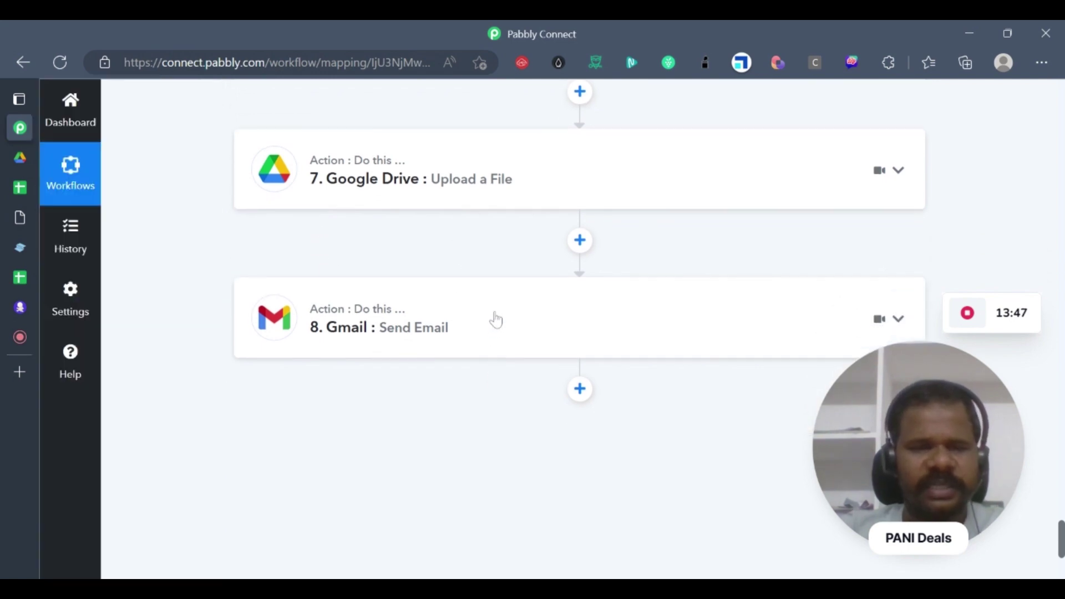
scroll(475, 321, down, 2)
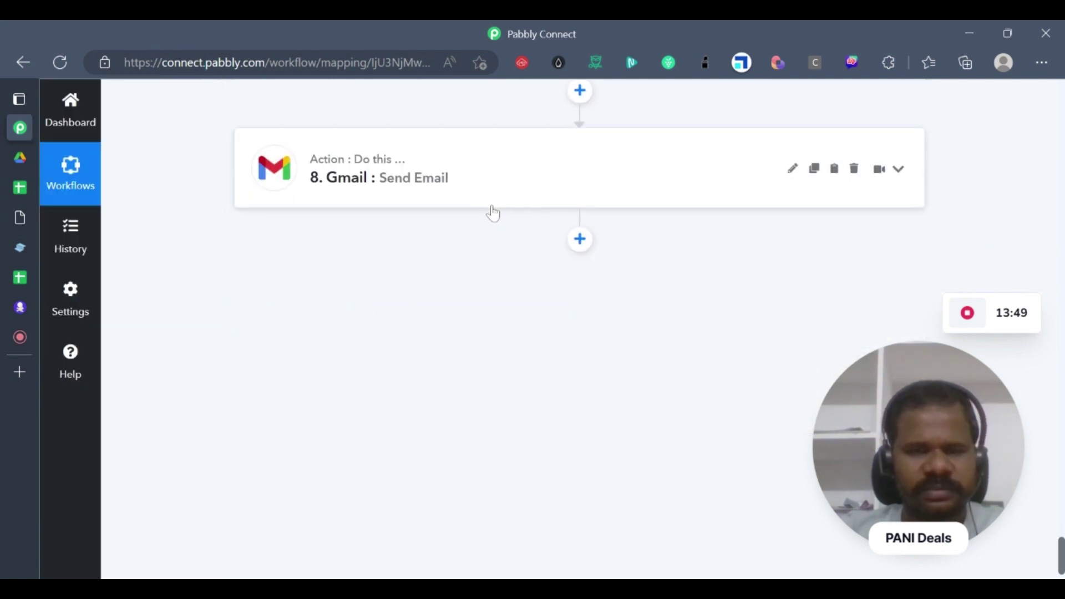
click(586, 177)
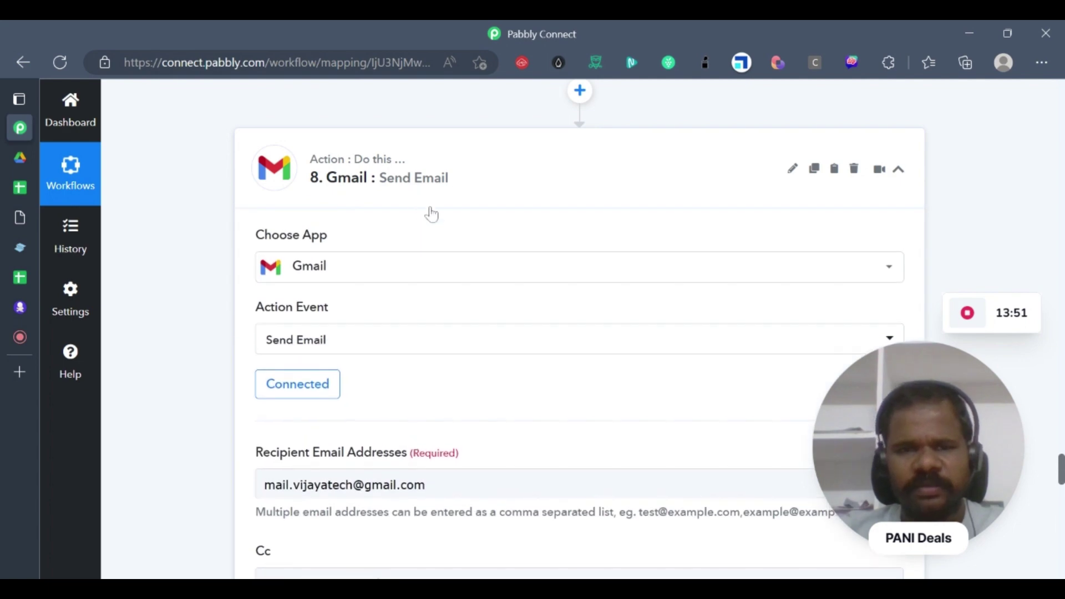
scroll(499, 255, down, 8)
scroll(509, 244, down, 6)
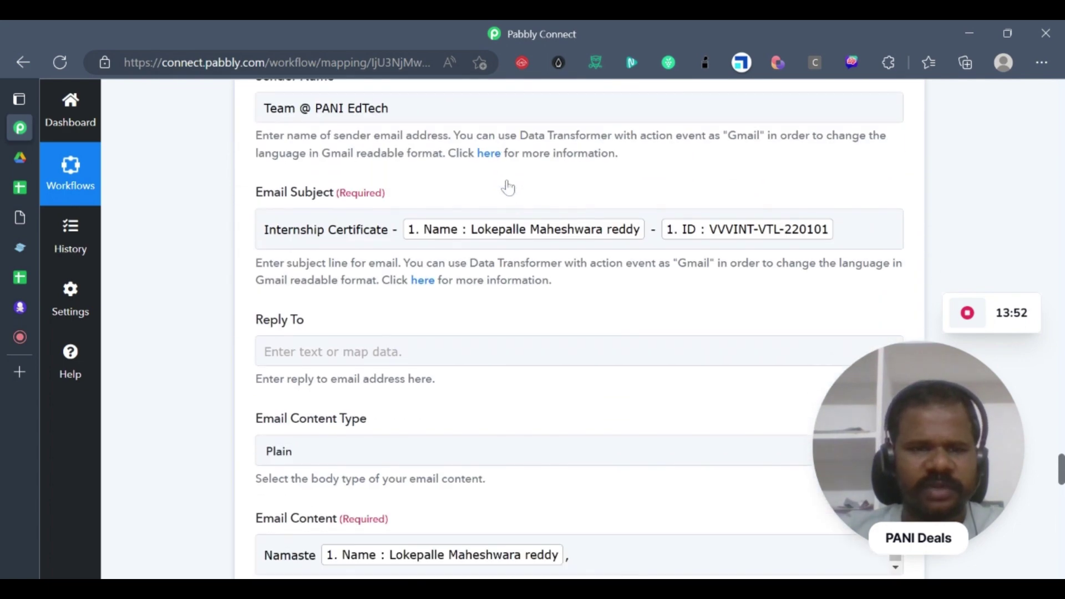
- Review the email's subject, content type, body, attachment file name and image link mappings
scroll(555, 249, down, 2)
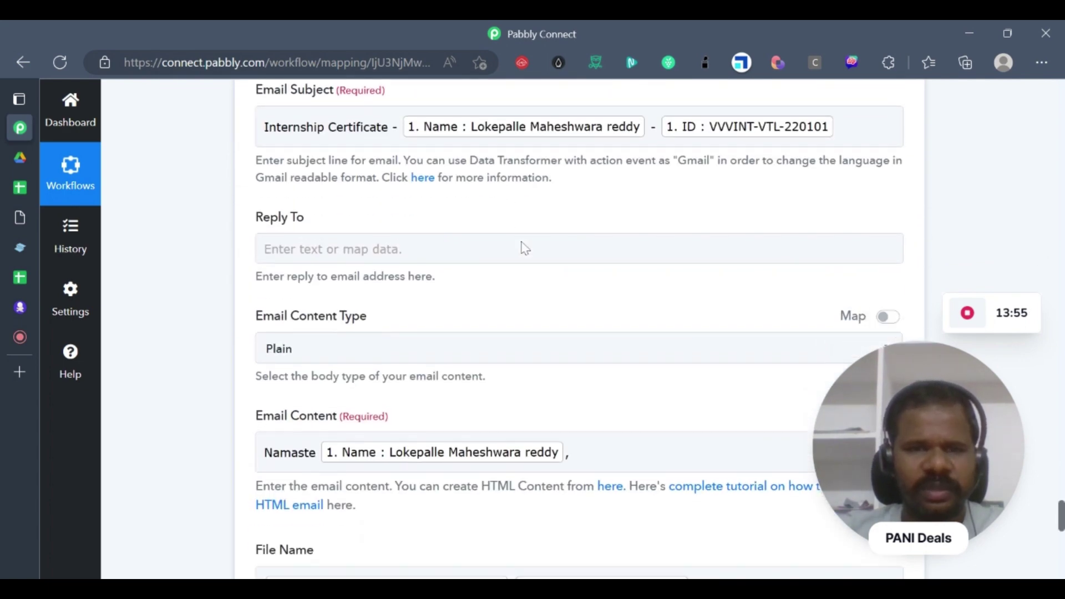
click(531, 302)
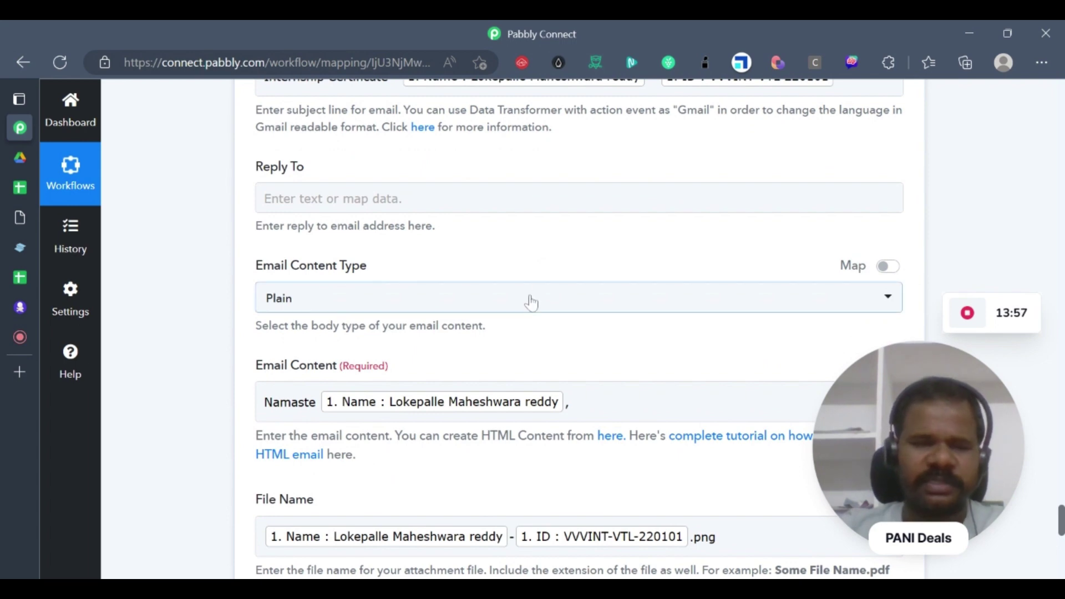
scroll(547, 312, up, 6)
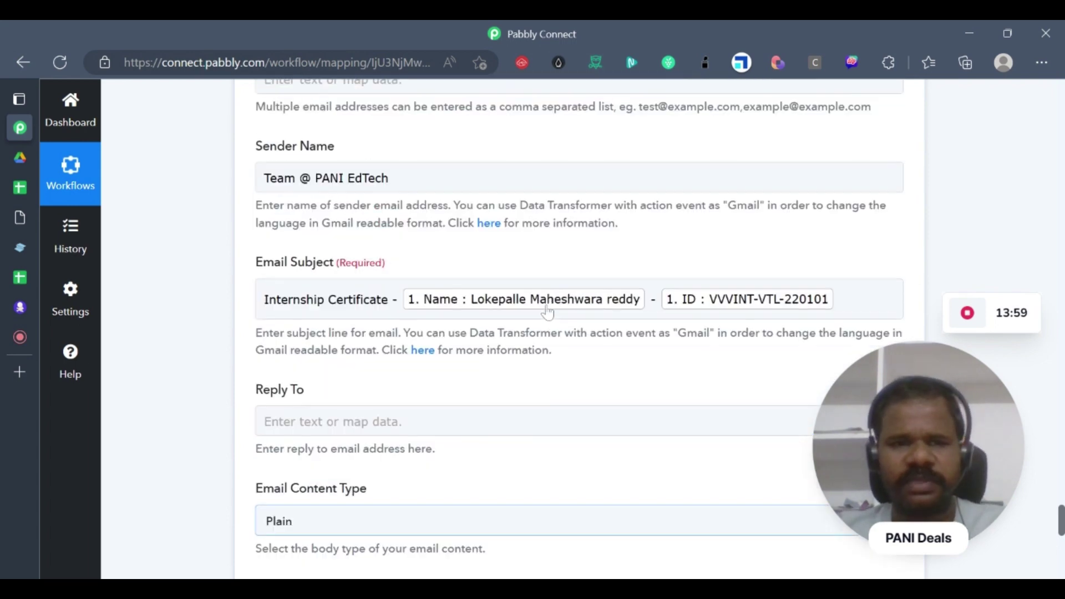
scroll(601, 278, down, 10)
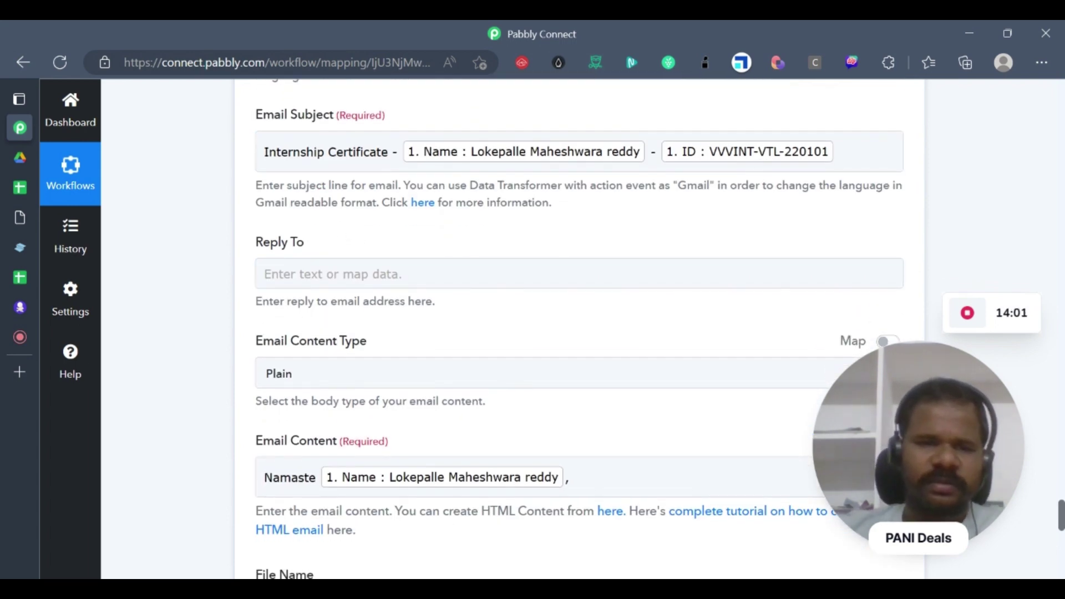
scroll(422, 310, down, 4)
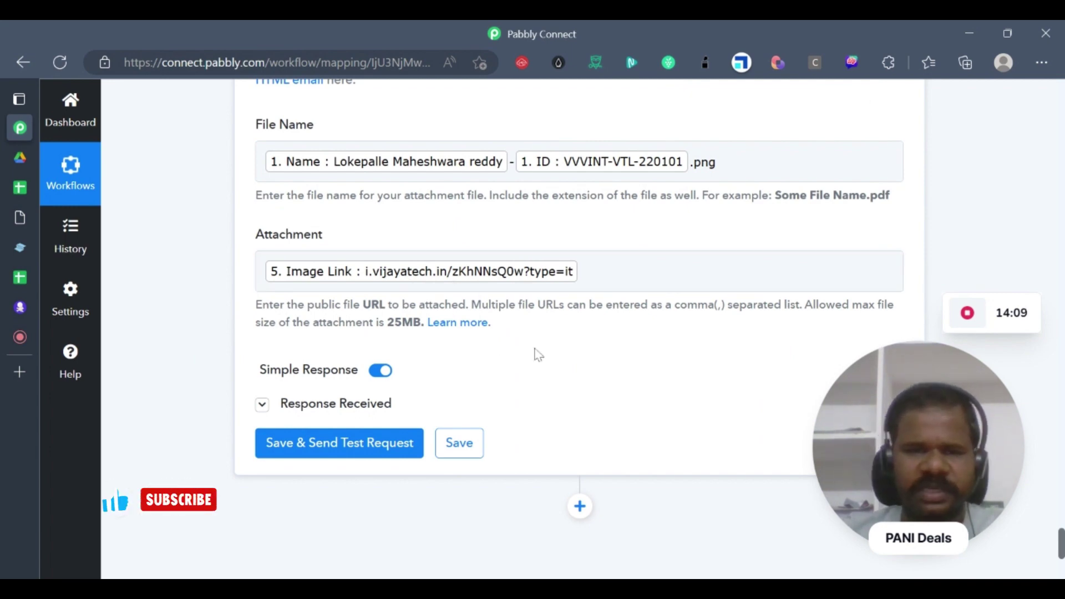
- Look back over the workflow's Gmail, Add New Row and image field mappings, and recheck the Certificates folder in Google Drive
scroll(195, 311, up, 2)
scroll(195, 312, up, 20)
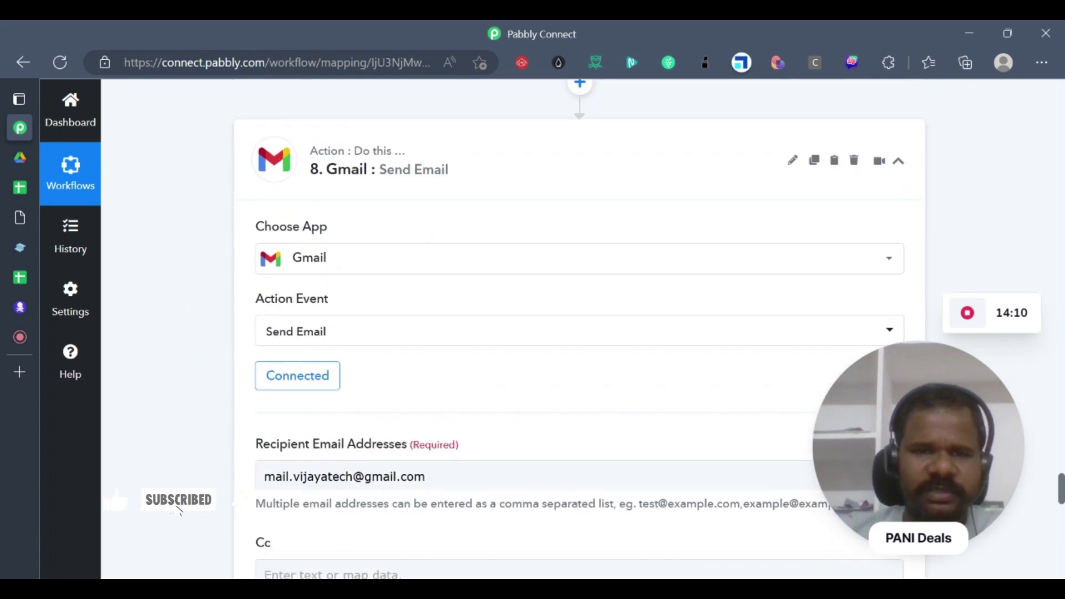
scroll(562, 331, down, 5)
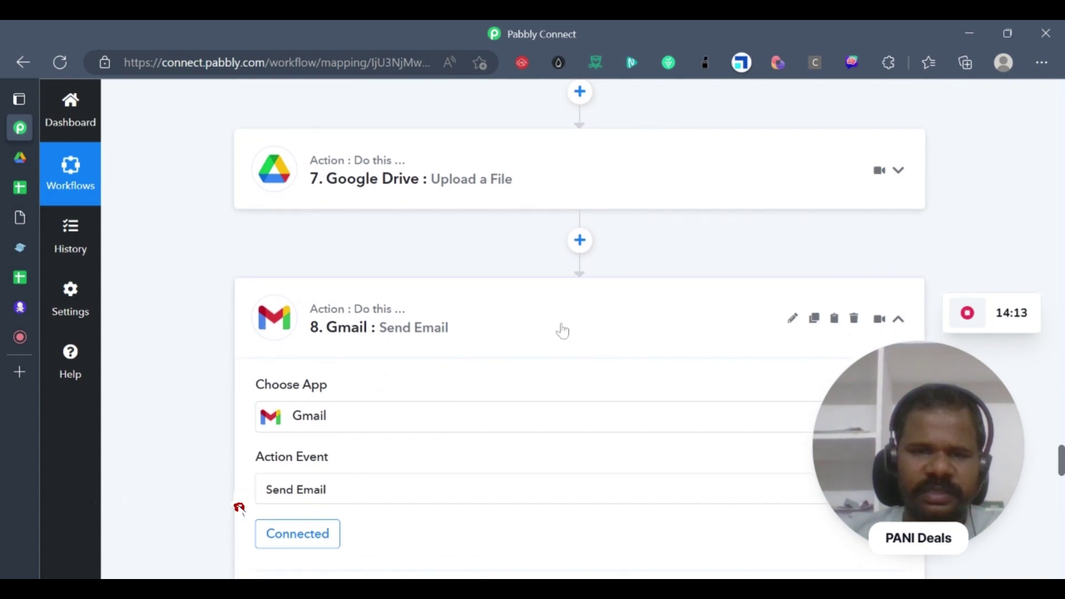
scroll(563, 331, up, 4)
scroll(563, 331, up, 20)
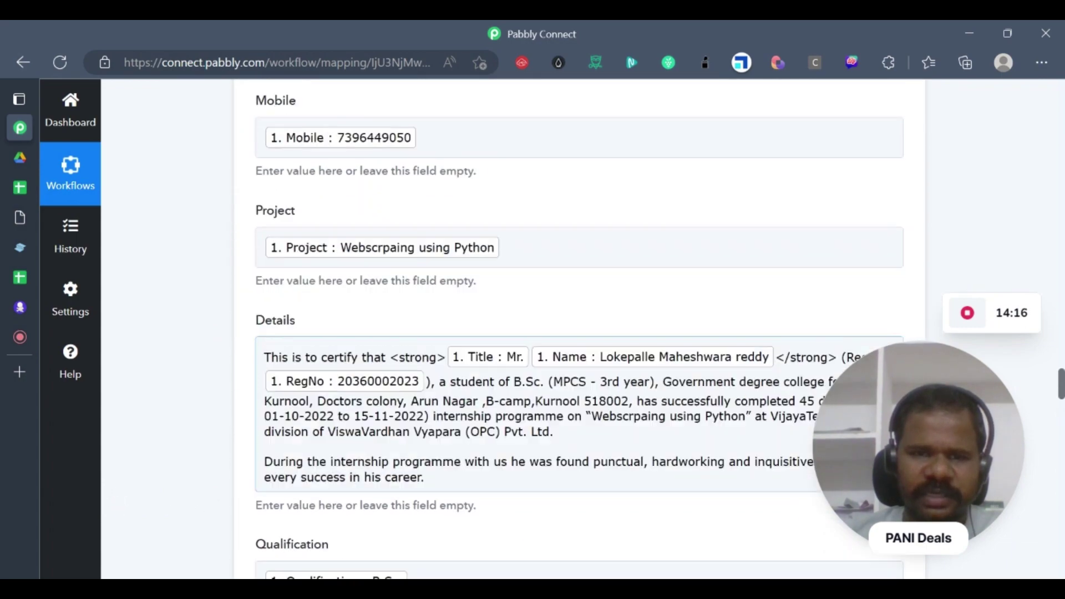
scroll(538, 253, up, 20)
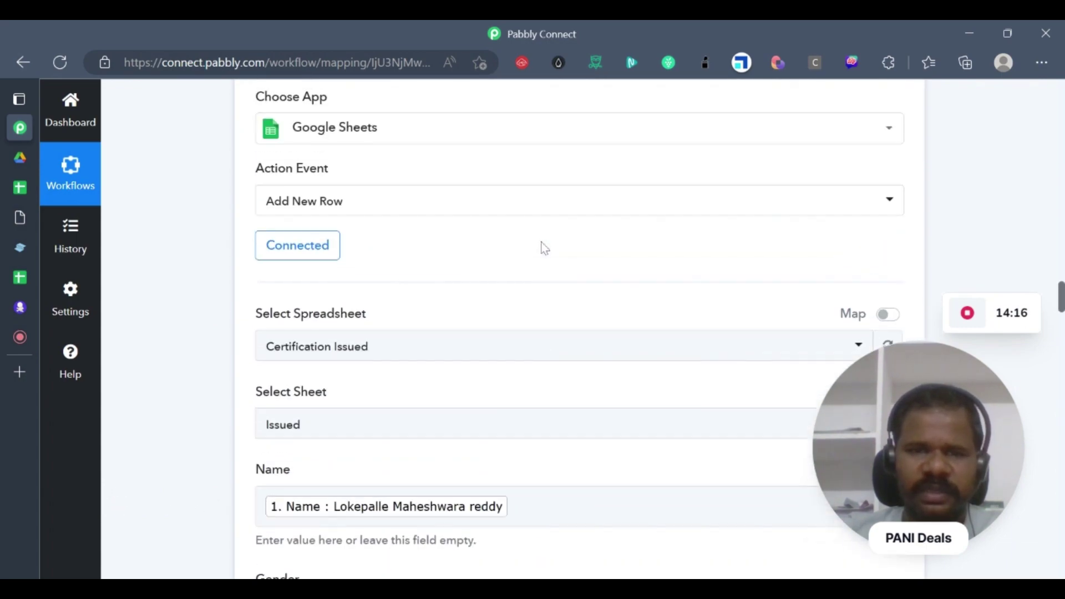
scroll(544, 250, up, 20)
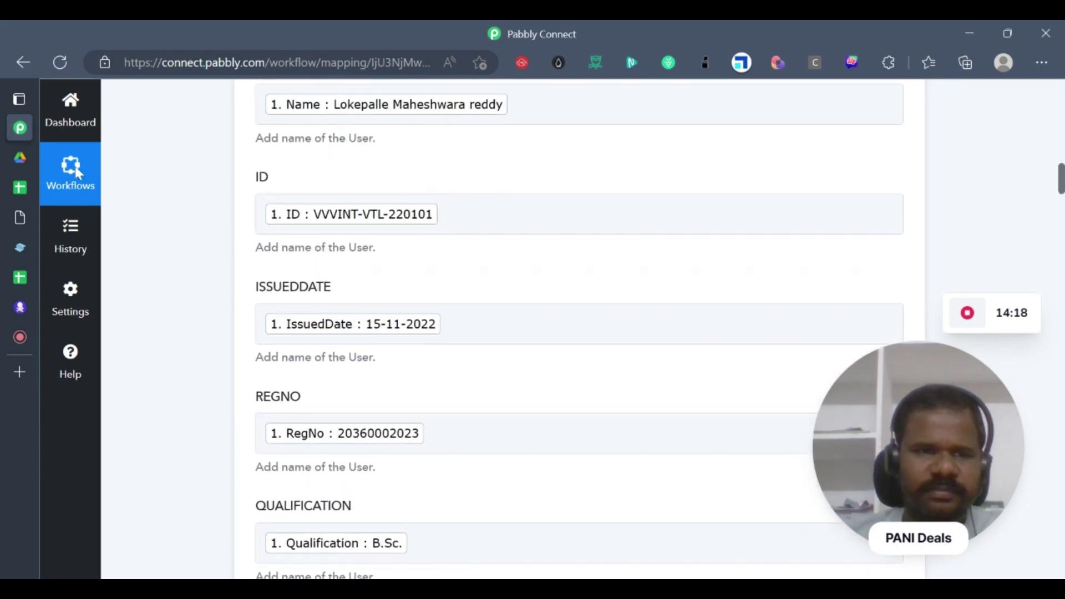
click(34, 157)
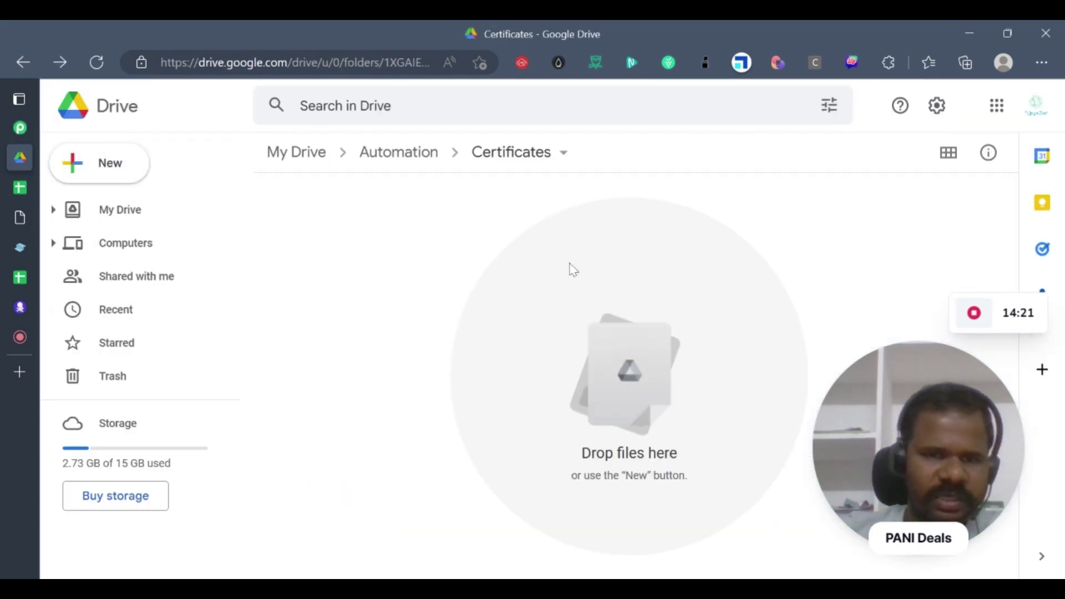
- Switch to the Certification Submitted spreadsheet and check the two intern rows from the Generate column back to Name
mouse_move(72, 208)
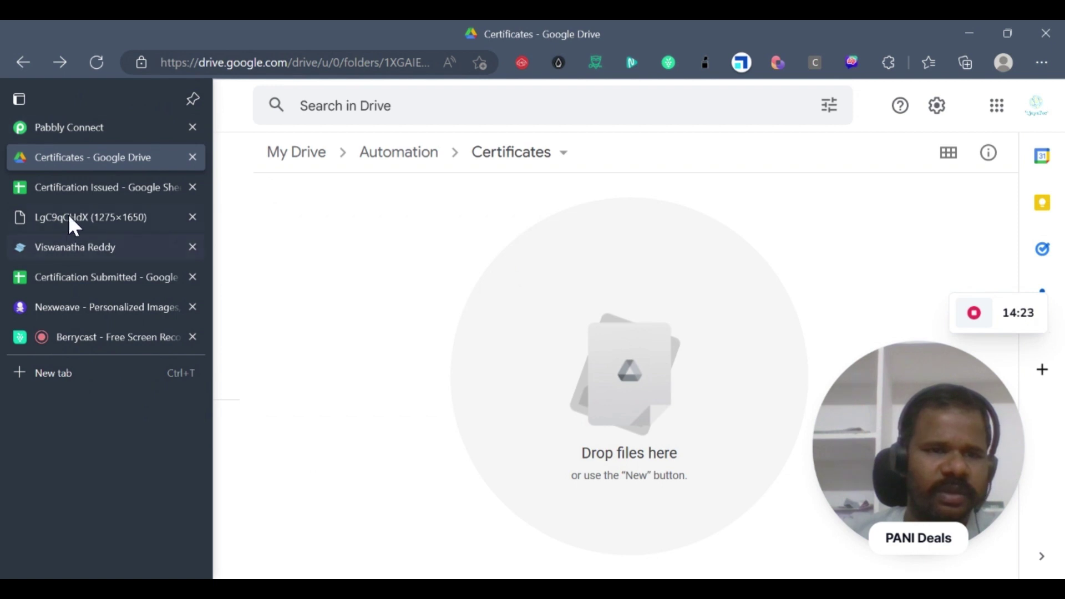
click(74, 271)
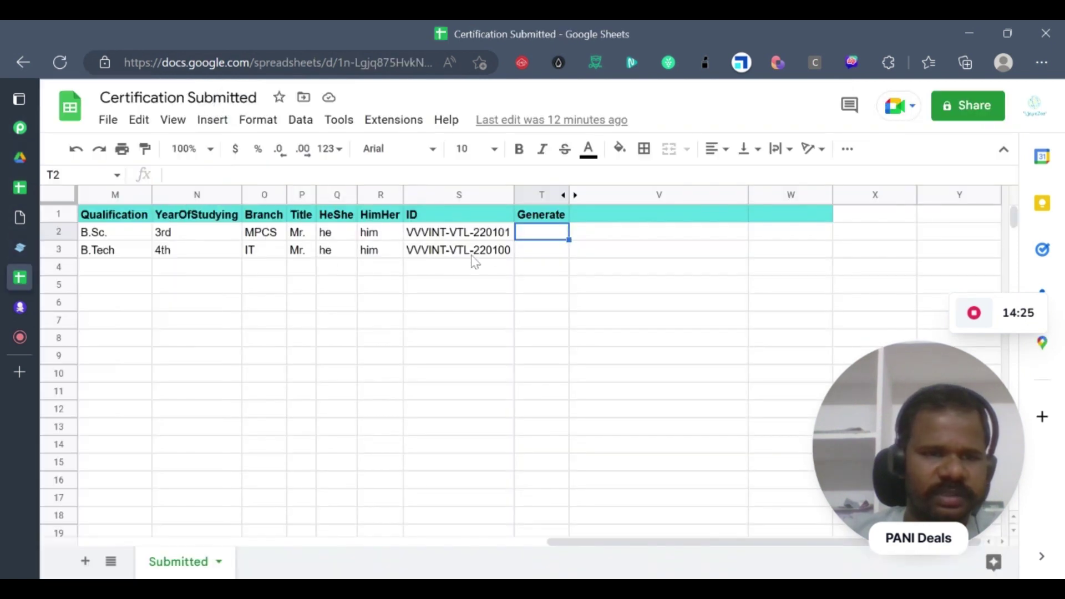
click(511, 253)
click(534, 258)
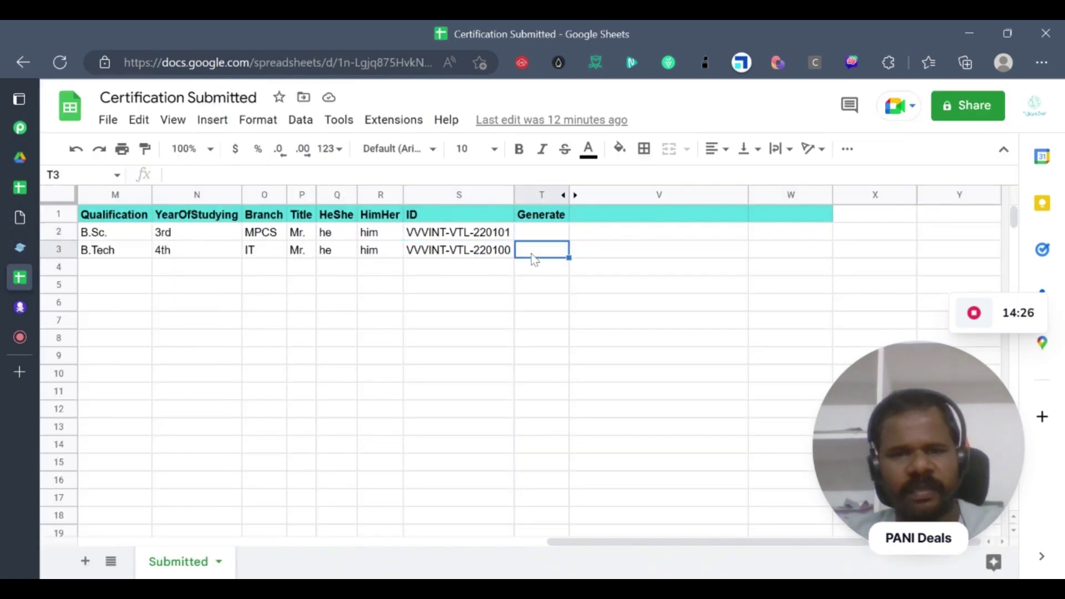
key(Home)
key(Up)
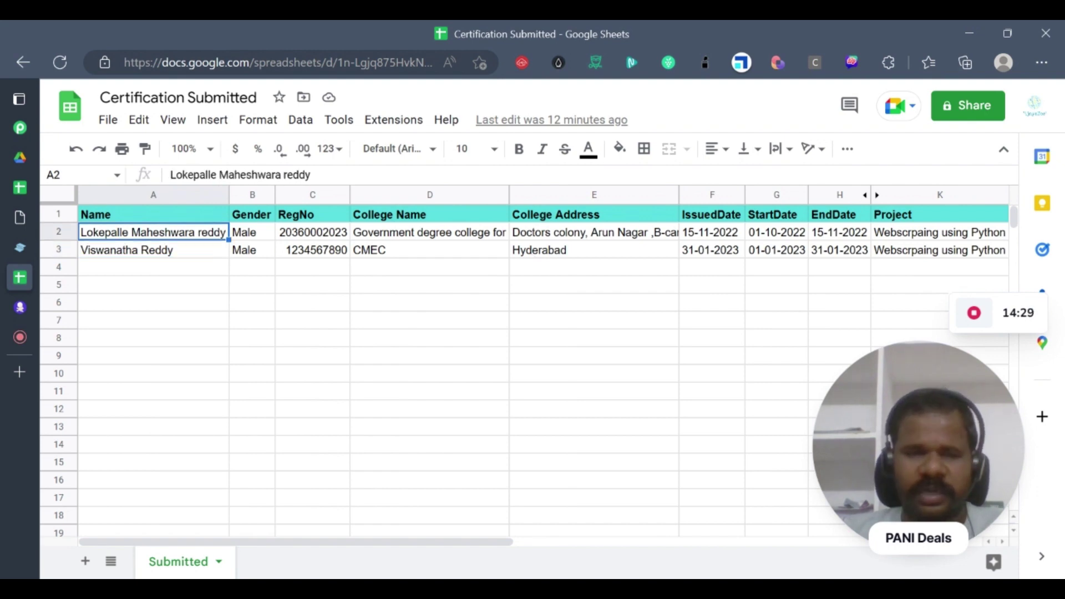
- Enter Yes in the Generate column for both intern rows, cells T2 and T3, to trigger certificate generation
key(End)
key(Left)
key(Left)
key(Left)
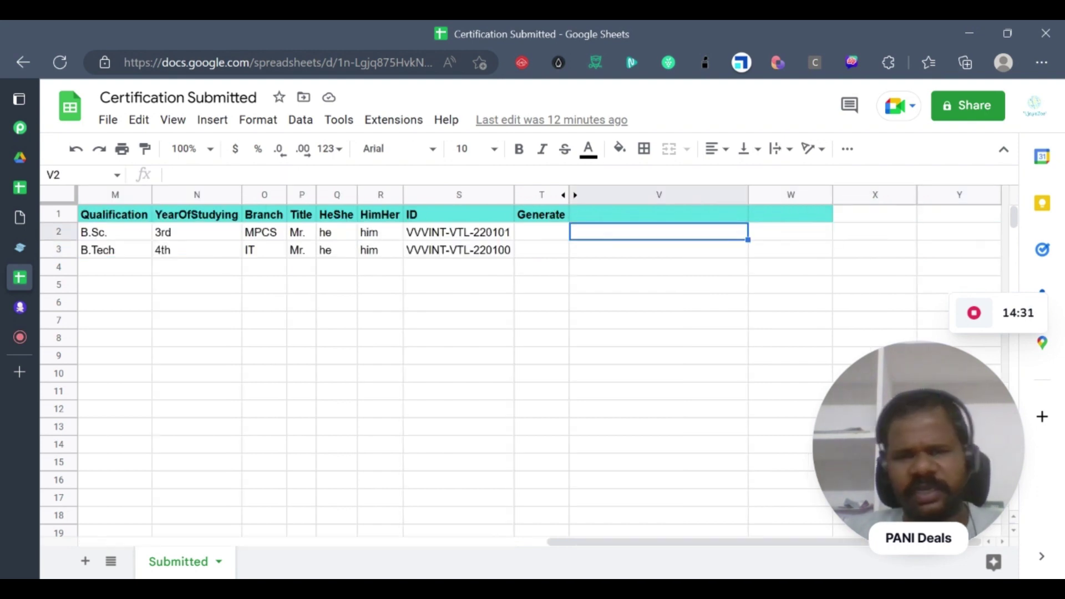
key(Left)
key(Down)
key(Up)
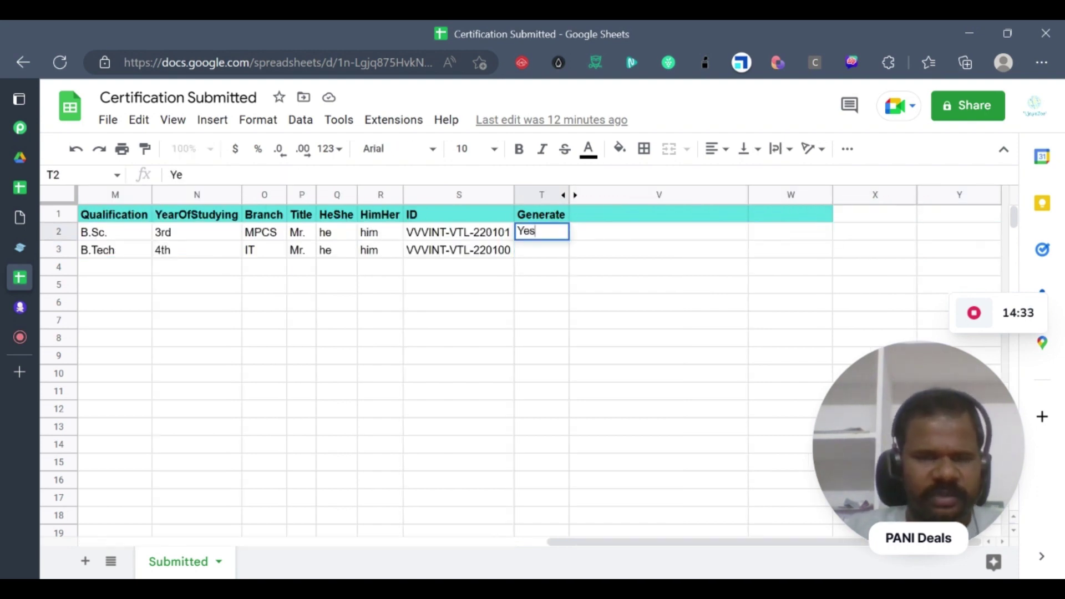
text(Yes)
key(Return)
text(Ye)
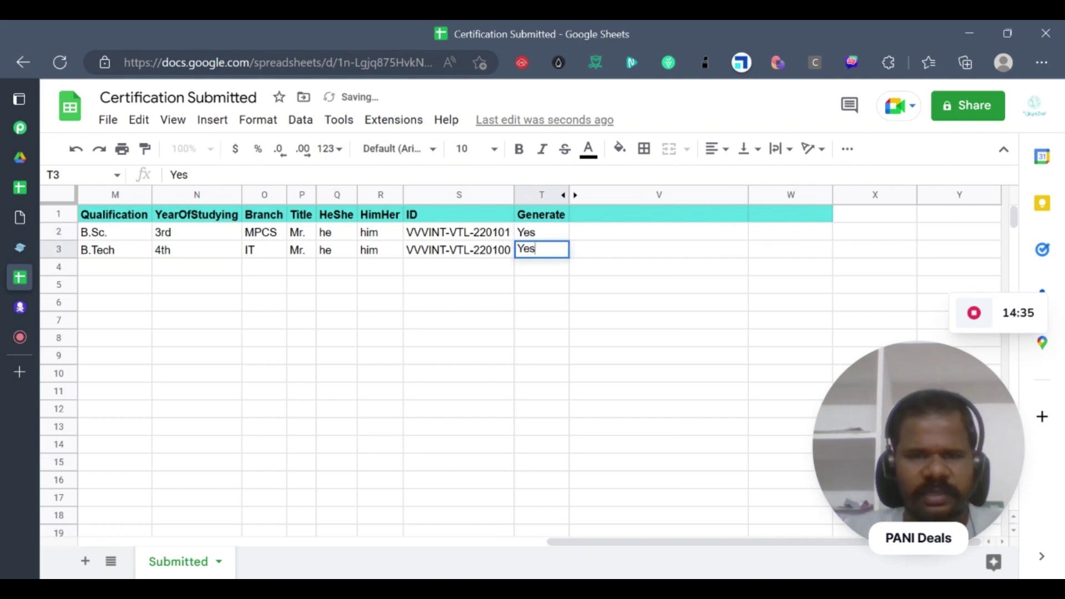
key(Return)
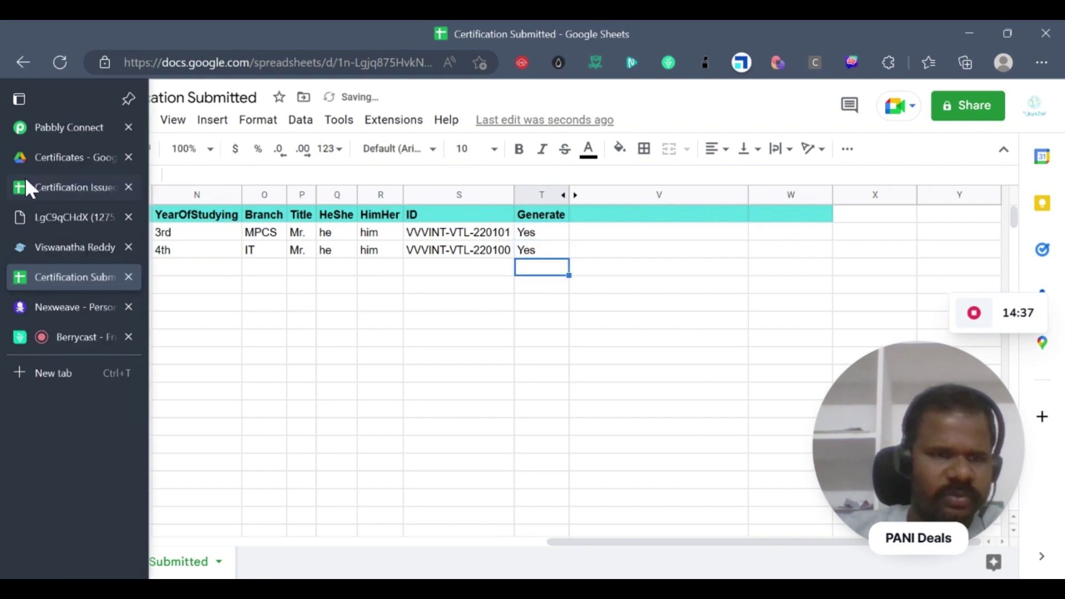
- Open the second generated certificate in Google Drive's Certificates folder, examine its text and QR code, and switch to its online verification page
click(52, 154)
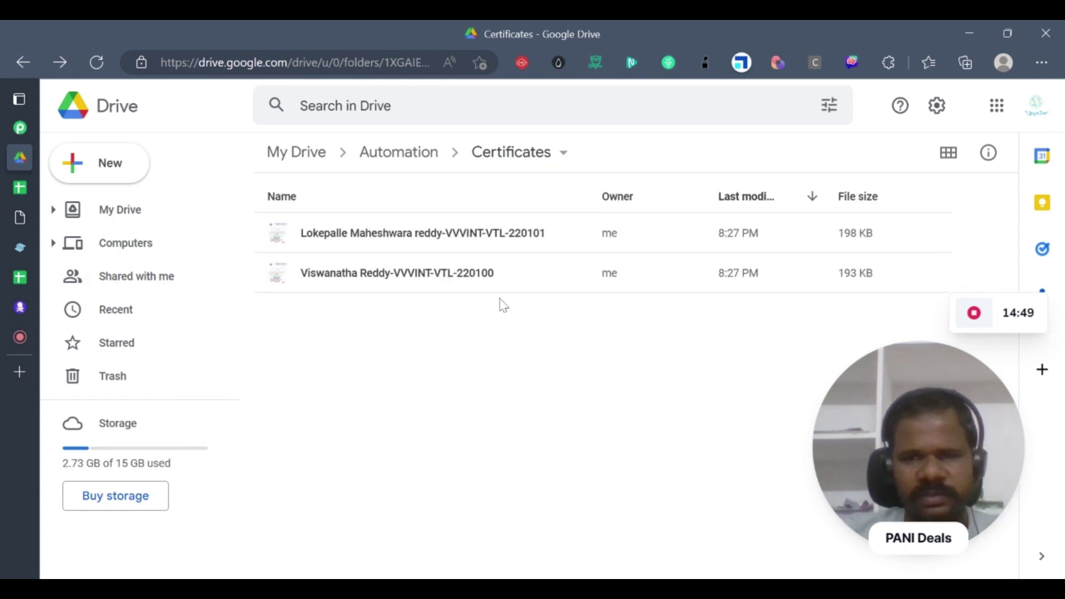
double_click(435, 274)
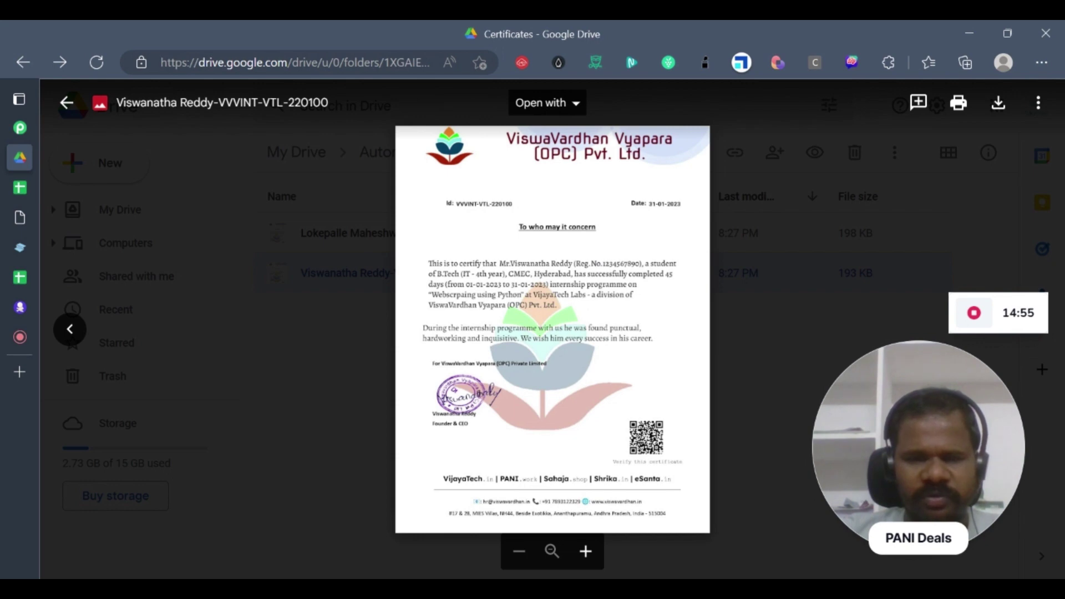
scroll(602, 384, up, 3)
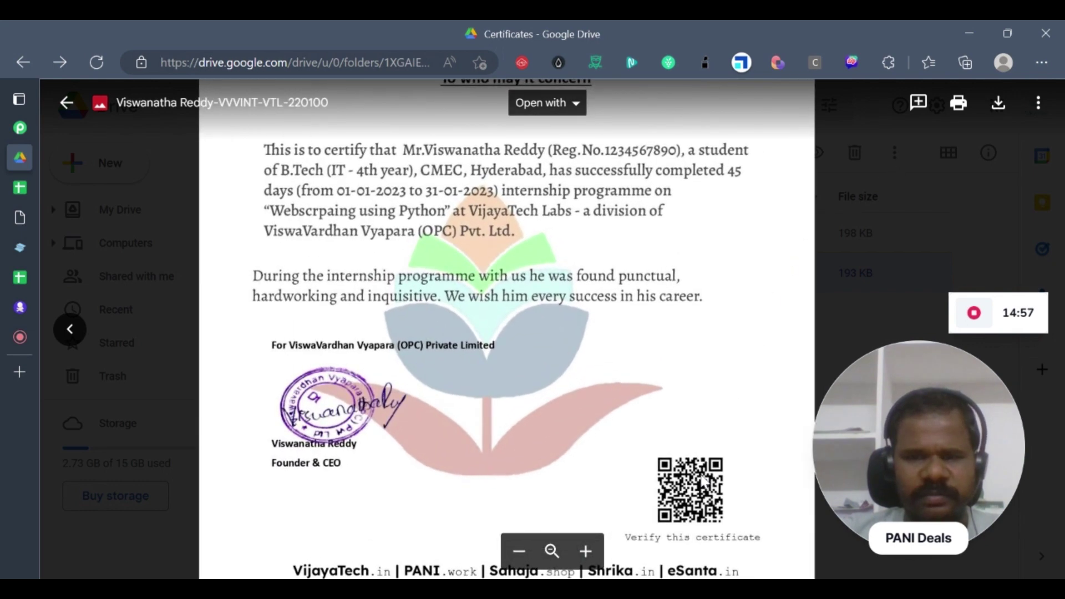
scroll(702, 465, up, 2)
mouse_move(24, 246)
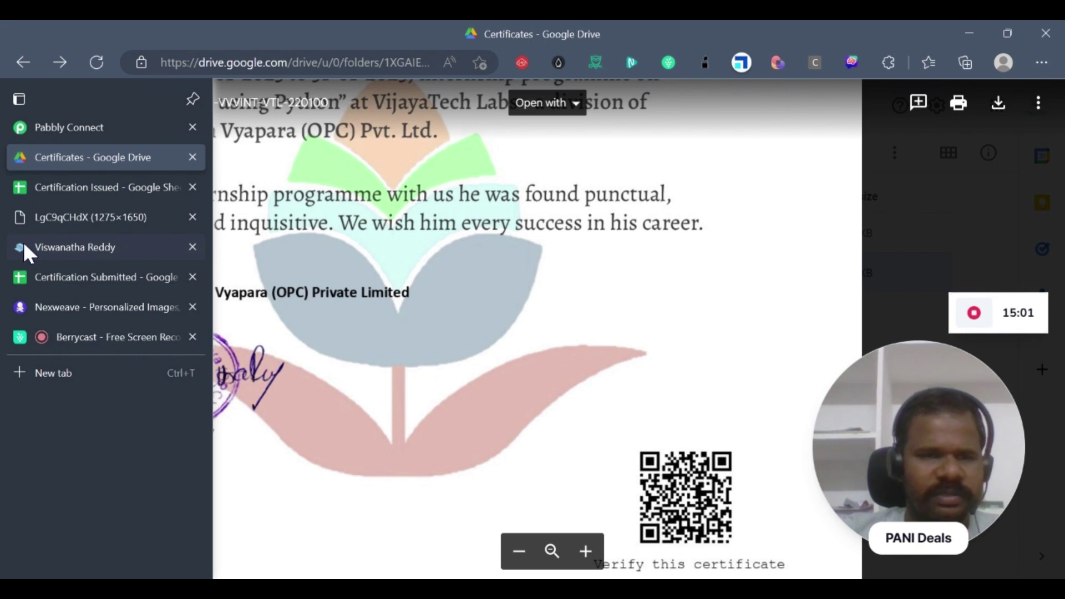
click(24, 246)
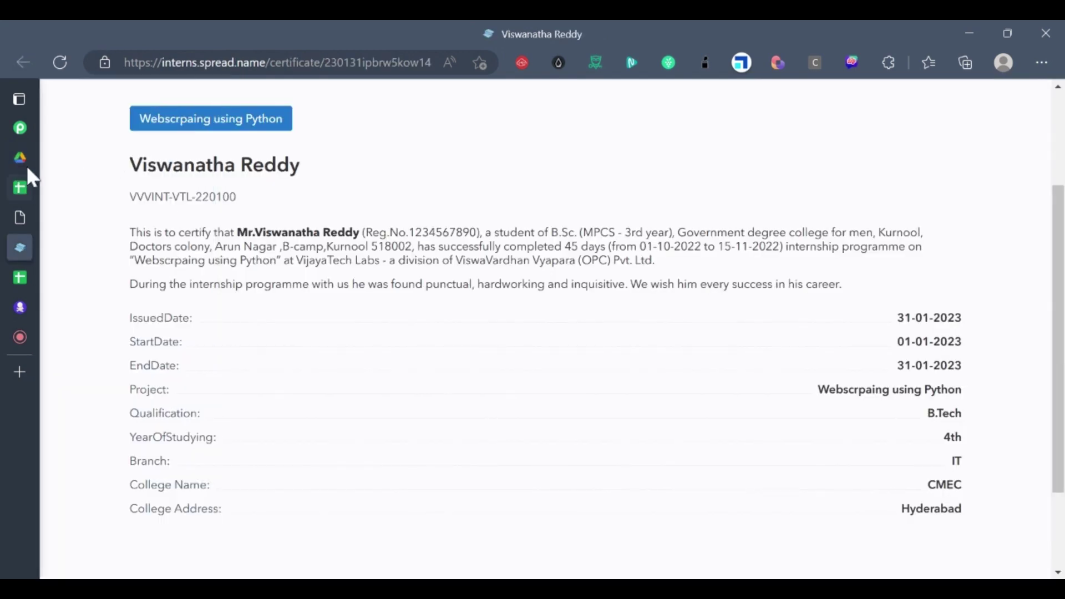
- Switch to the Certification Issued spreadsheet and check the last issued row, row 5, across to its CertificateURL cell
mouse_move(42, 189)
click(79, 189)
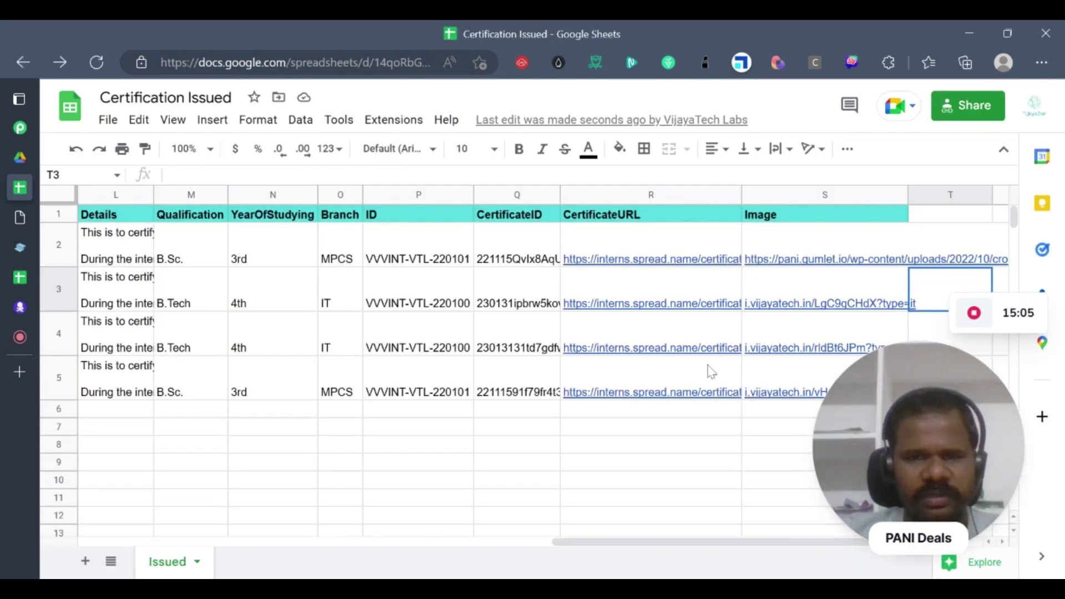
click(300, 397)
key(Right)
key(Right)
key(Right)
key(Right)
key(Right)
key(Right)
key(Right)
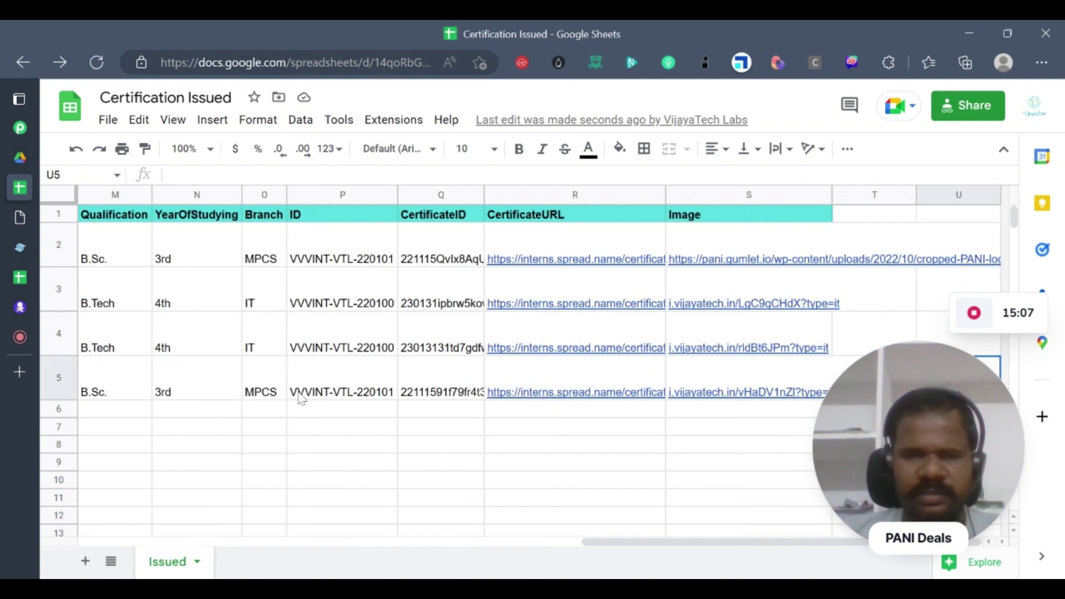
key(Left)
key(Left)
key(Left)
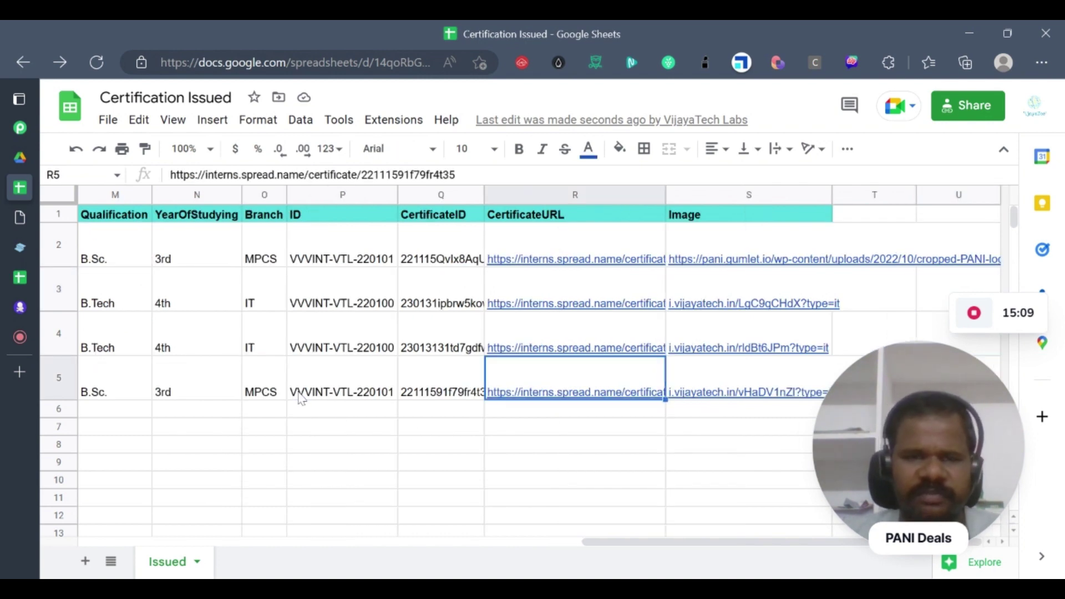
- Open the row 5 certificate link, return from the site's home page to the certificate page, and reload it
click(592, 409)
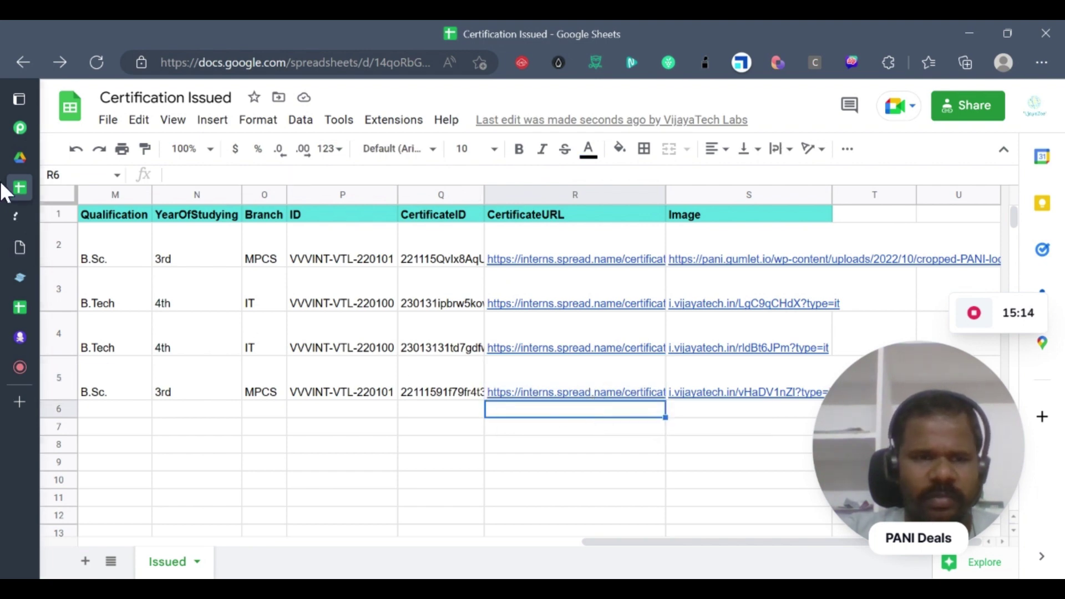
click(32, 218)
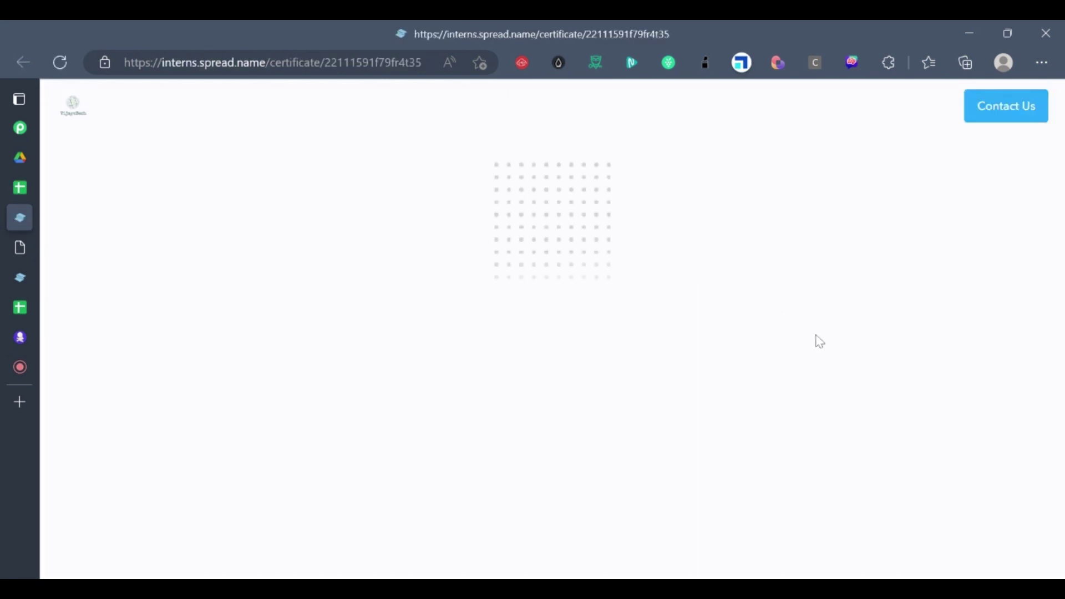
click(553, 287)
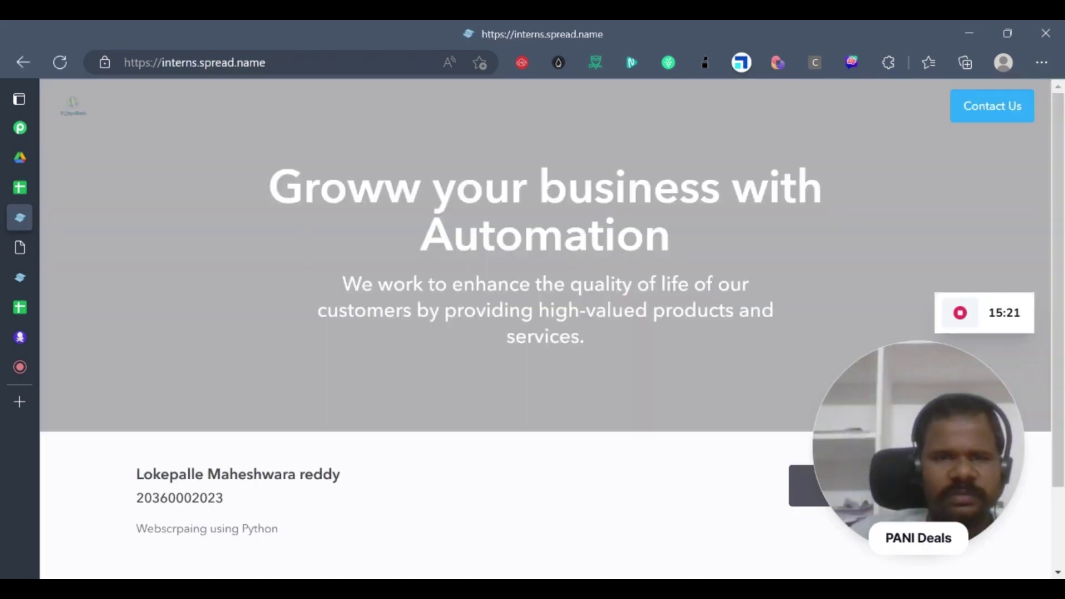
mouse_move(23, 306)
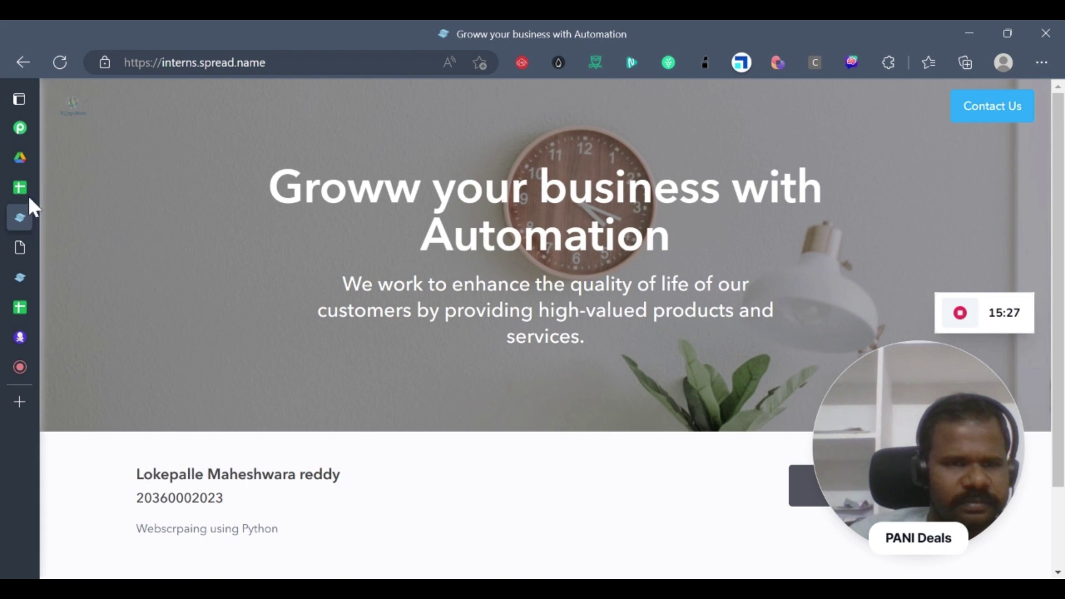
click(23, 62)
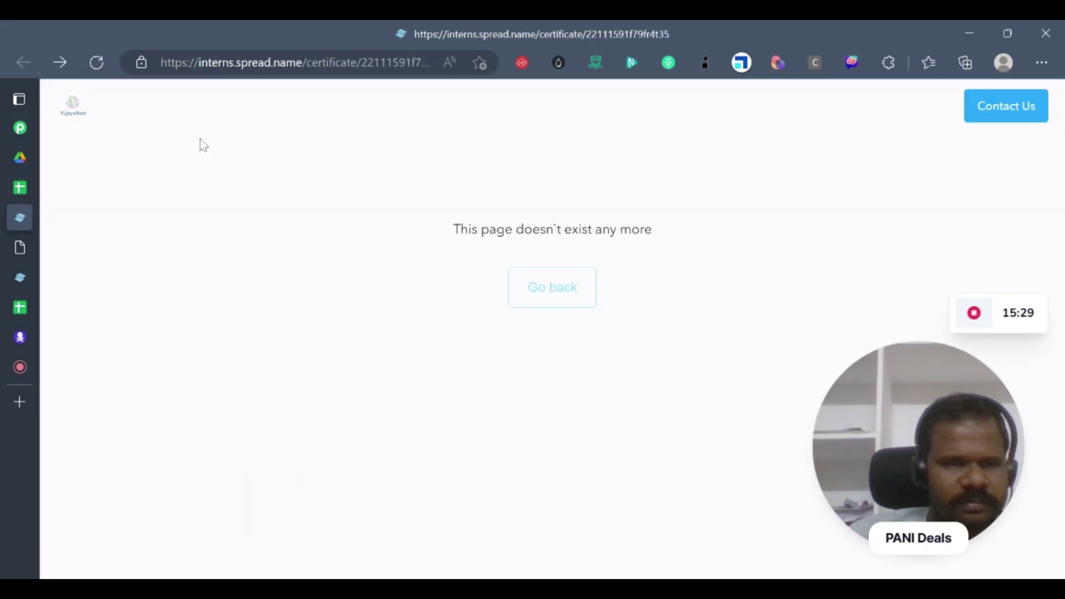
click(95, 62)
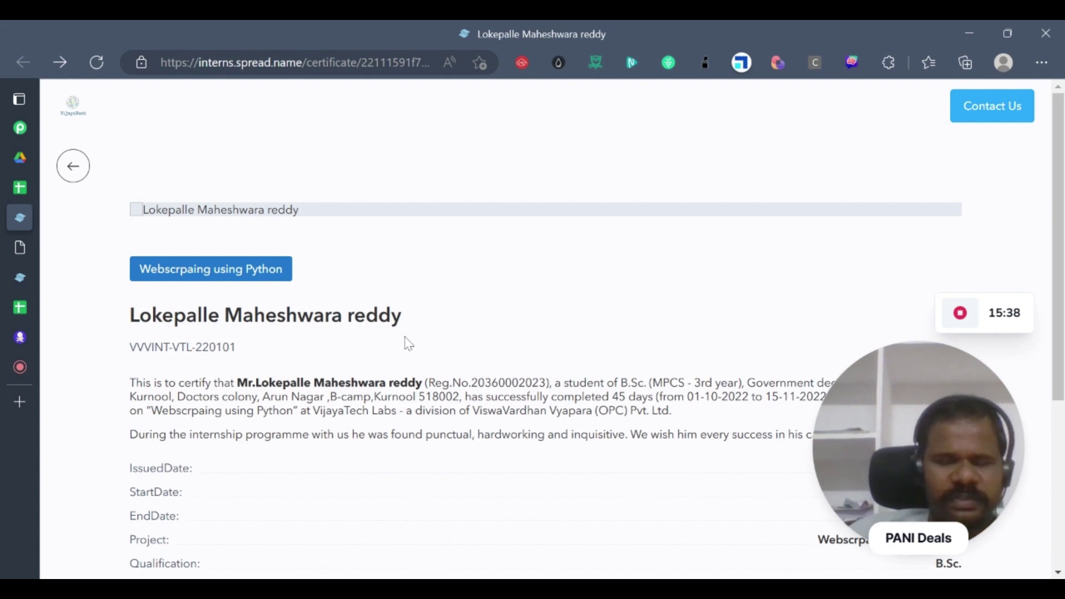
- Examine the online certificate page's statement, image area, dates, project, qualification, branch and college details
scroll(393, 327, down, 3)
scroll(379, 312, down, 2)
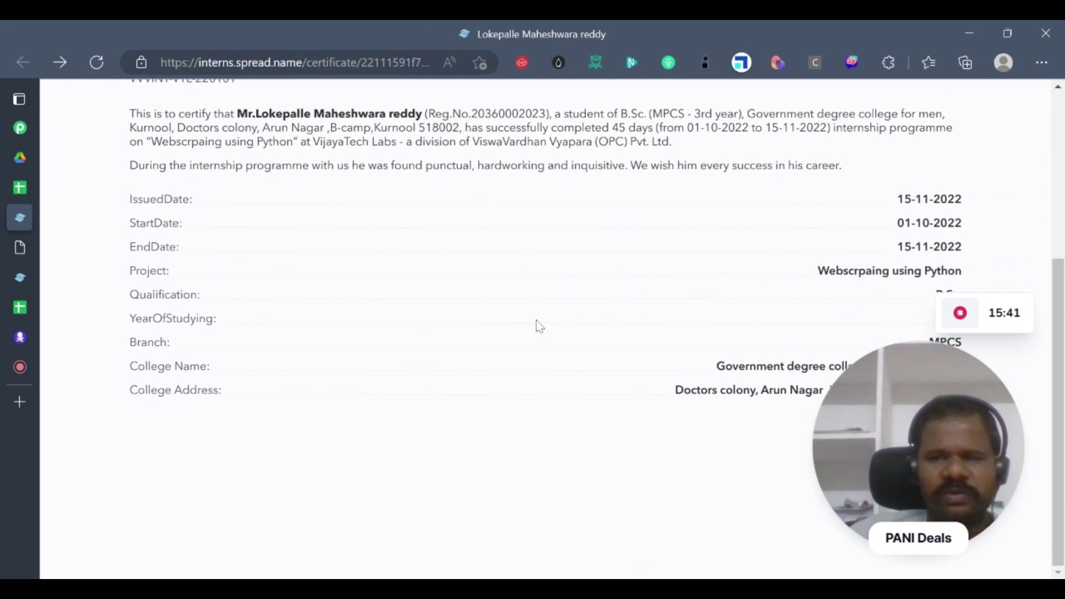
scroll(537, 326, up, 3)
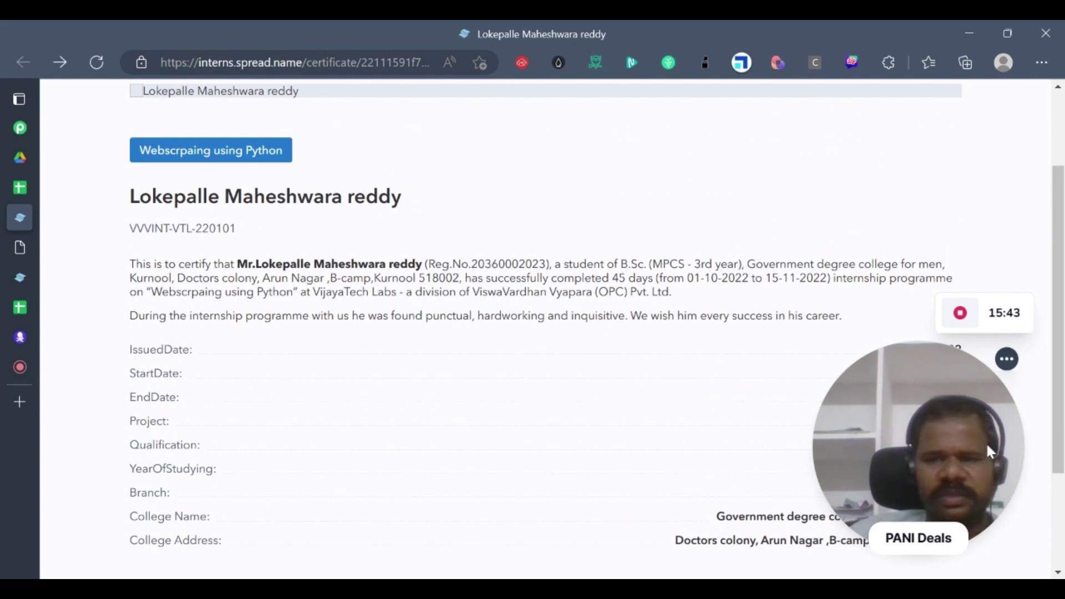
mouse_move(985, 388)
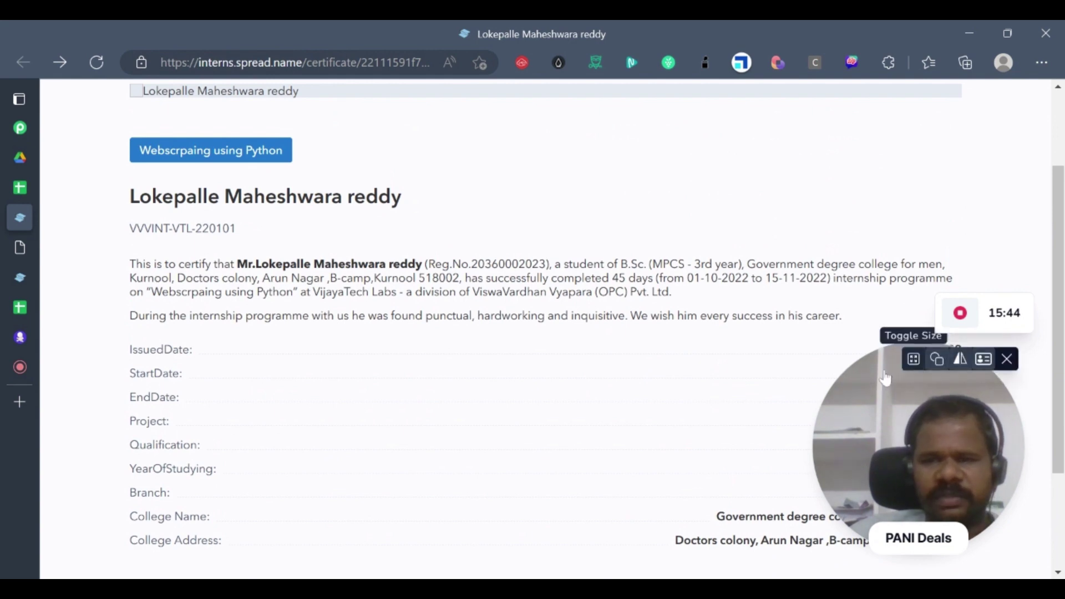
drag(885, 379, 415, 496)
mouse_move(905, 322)
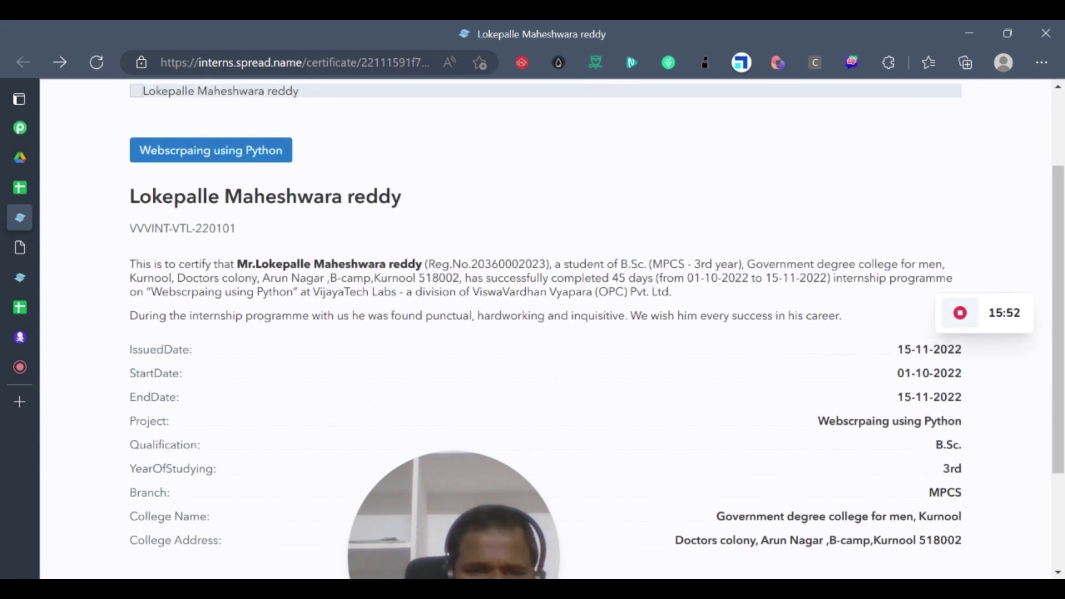
drag(234, 264, 359, 264)
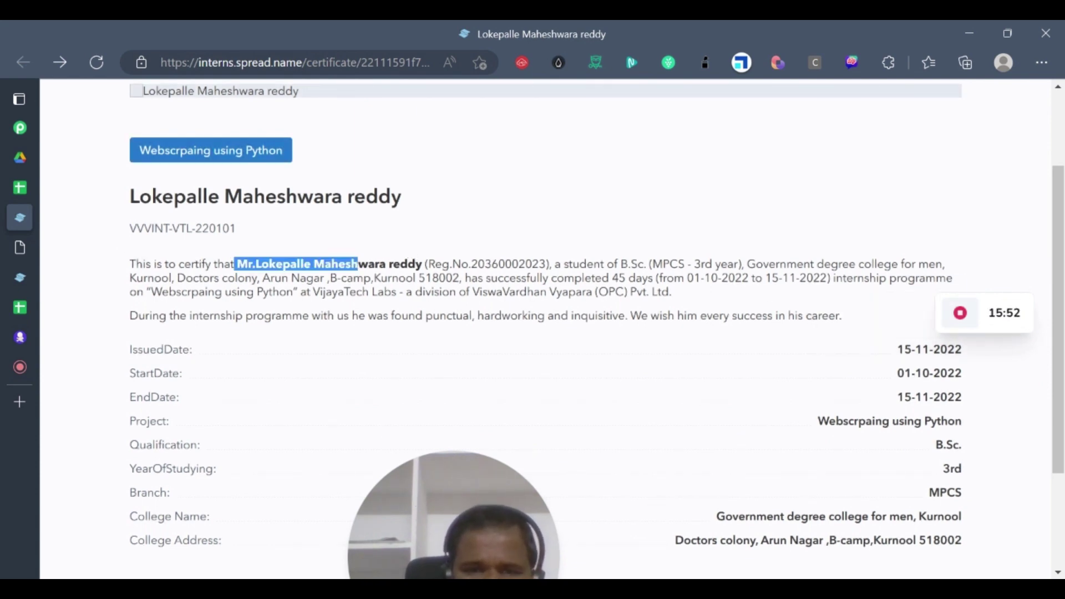
click(358, 265)
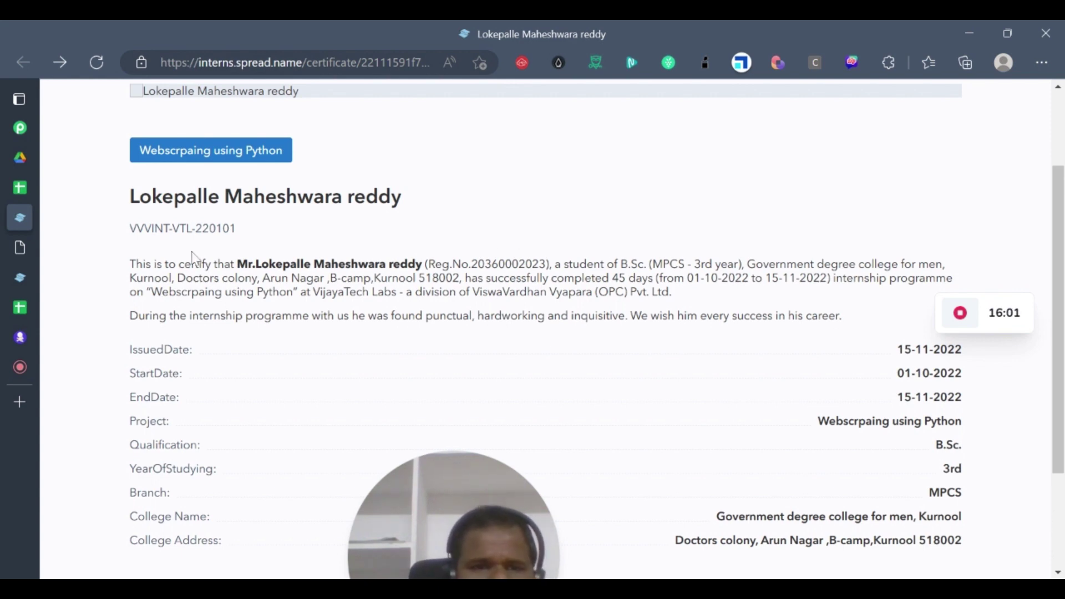
scroll(220, 177, up, 2)
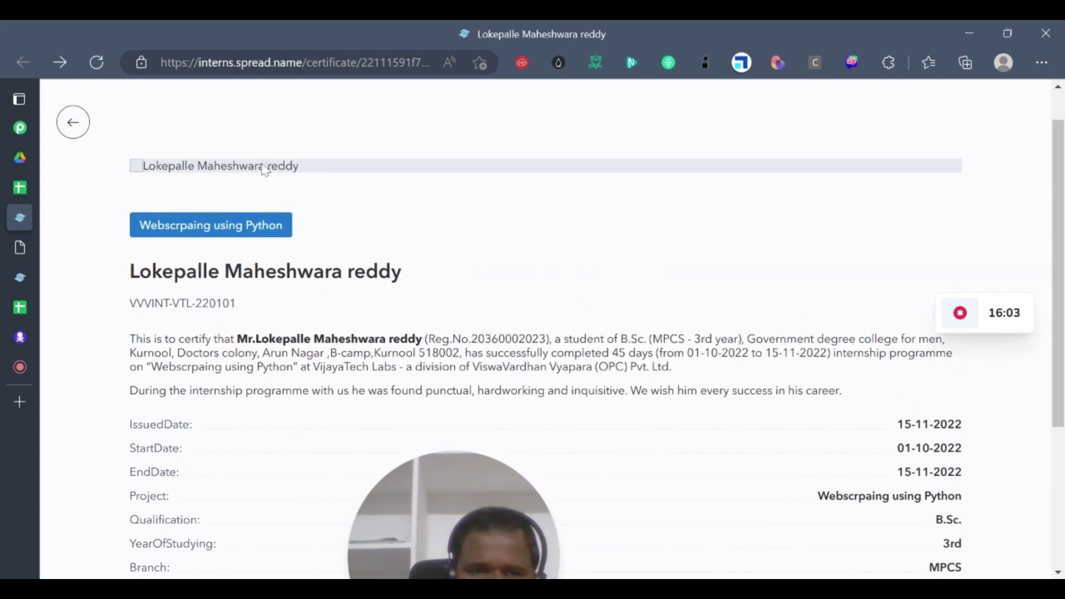
scroll(256, 175, up, 1)
scroll(294, 216, down, 2)
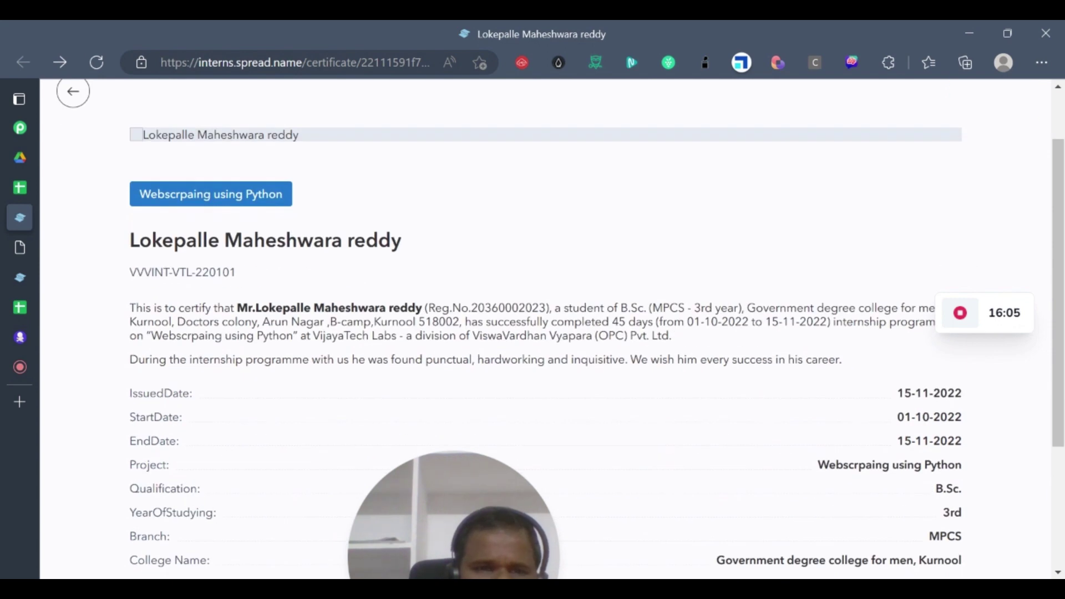
scroll(532, 328, down, 2)
scroll(233, 166, down, 2)
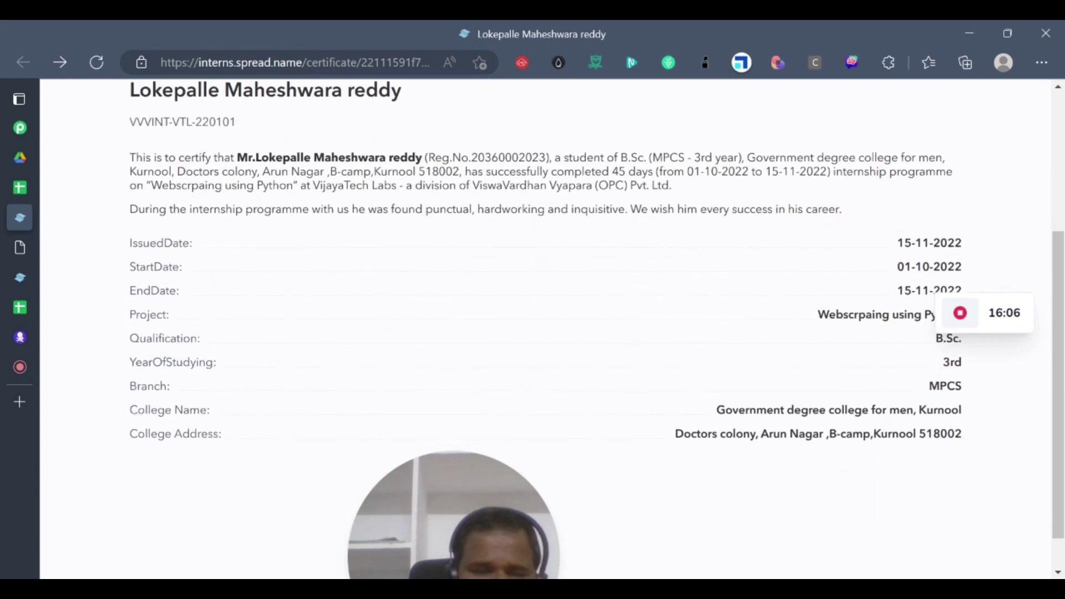
scroll(889, 397, up, 2)
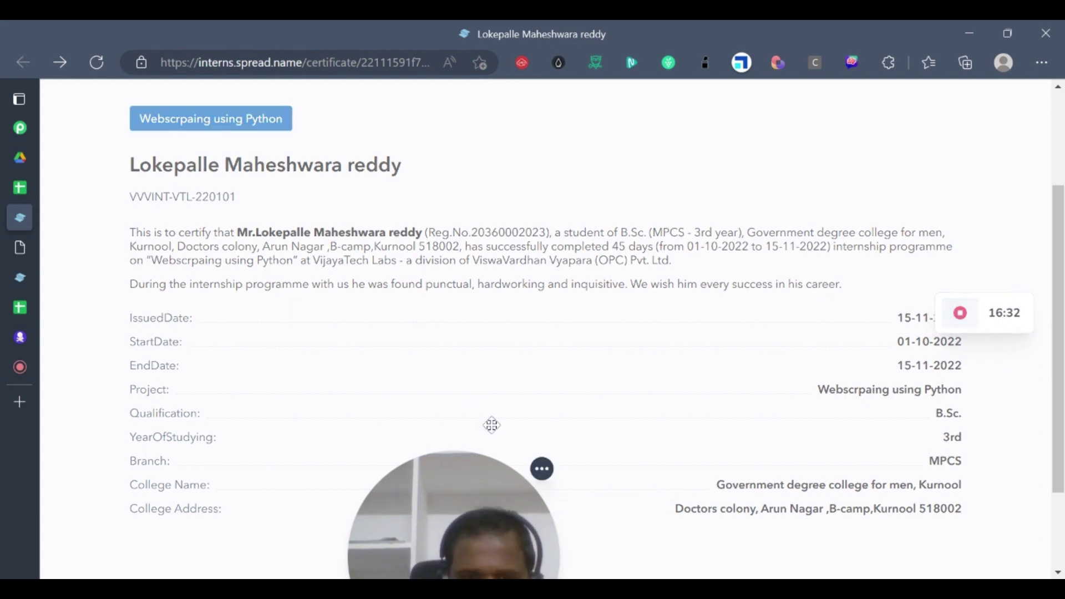
drag(481, 473, 514, 317)
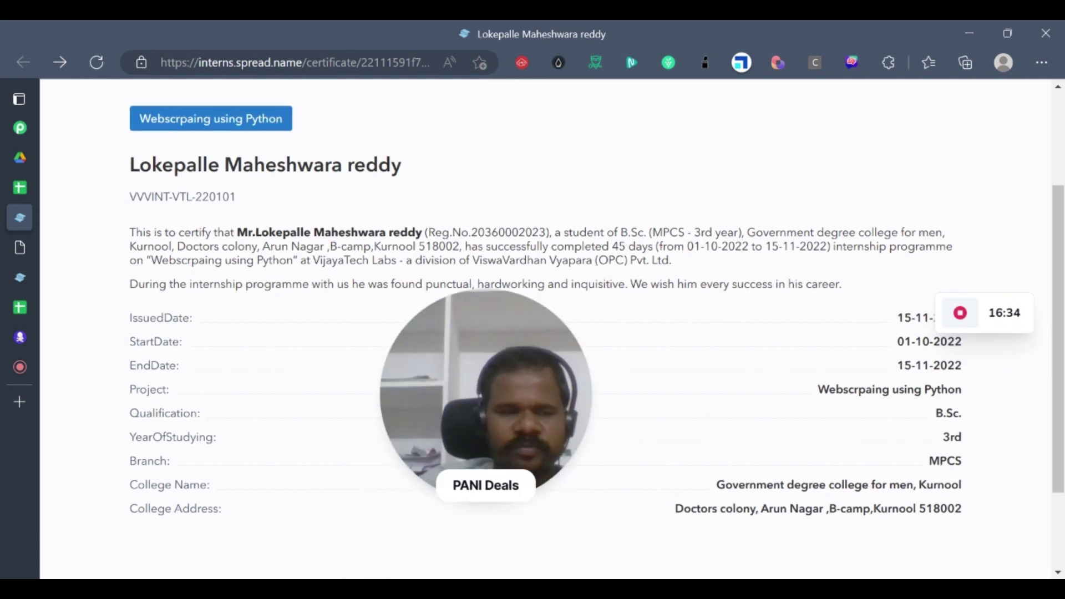
- Switch to the Pabbly Connect workflow and collapse the expanded Nexweave, Google Sheets Add New Row and Gmail Send Email steps
click(22, 132)
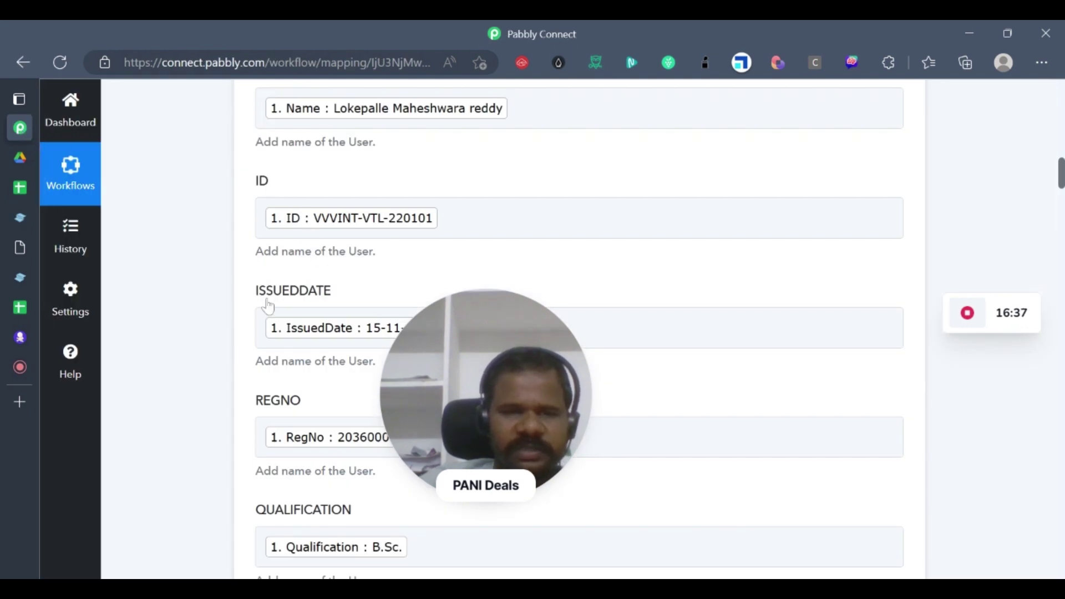
scroll(710, 285, up, 4)
scroll(710, 284, up, 7)
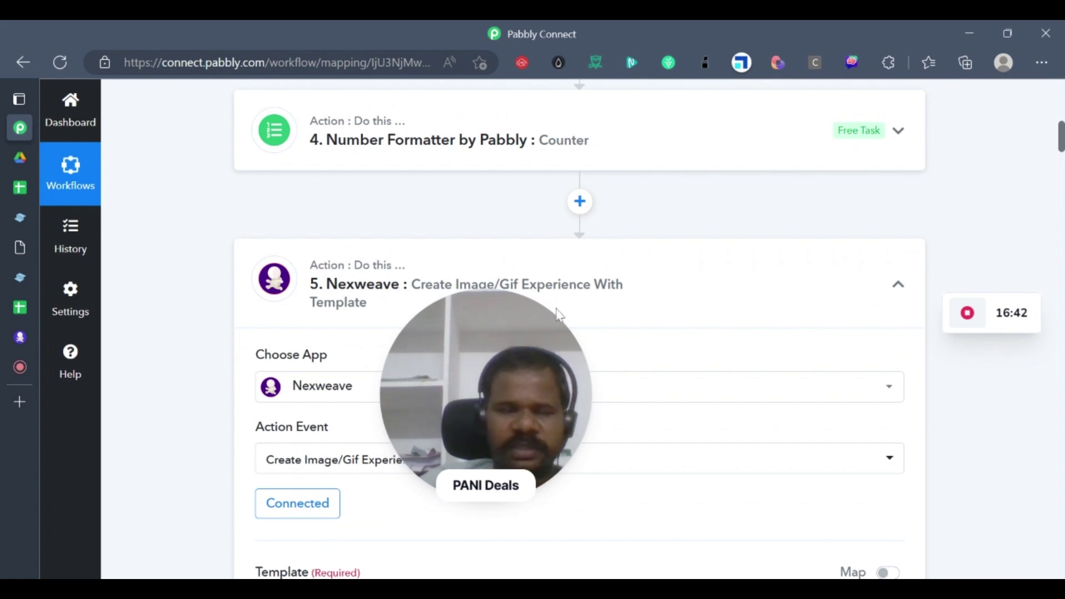
drag(552, 358, 1052, 429)
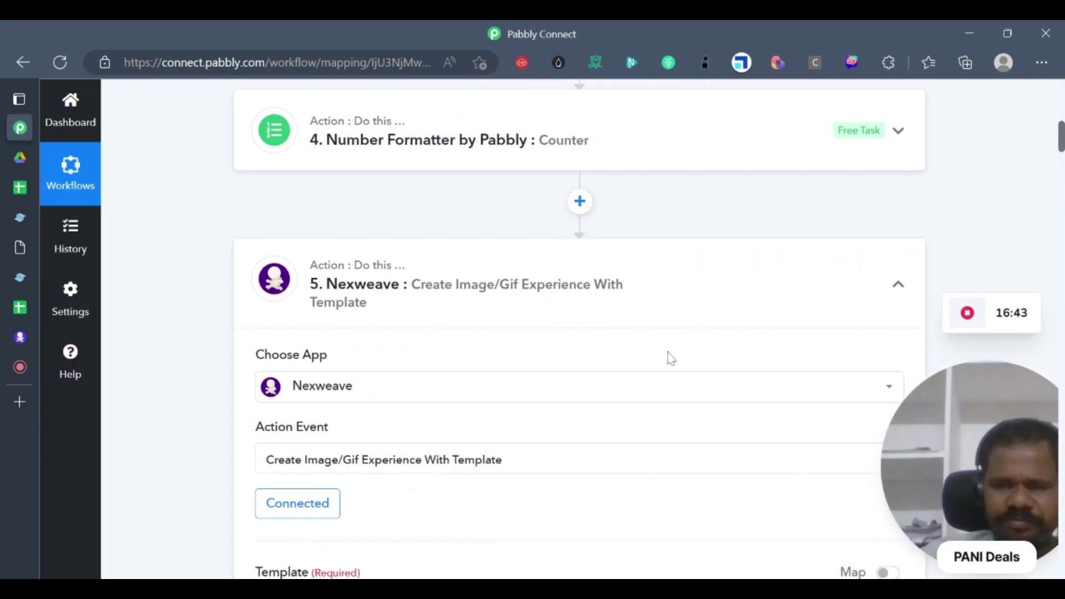
click(582, 295)
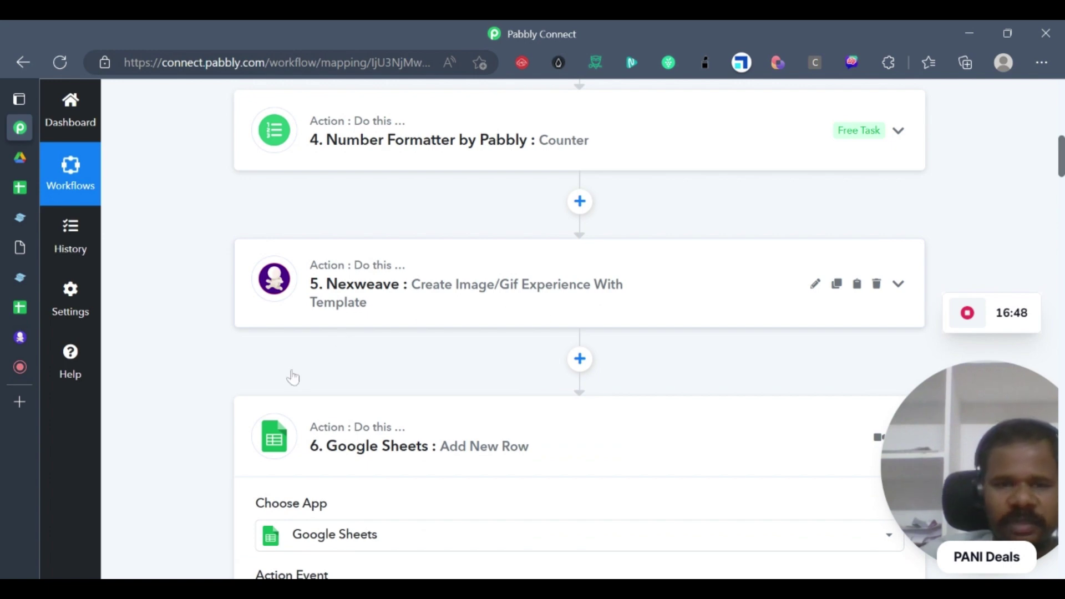
click(531, 432)
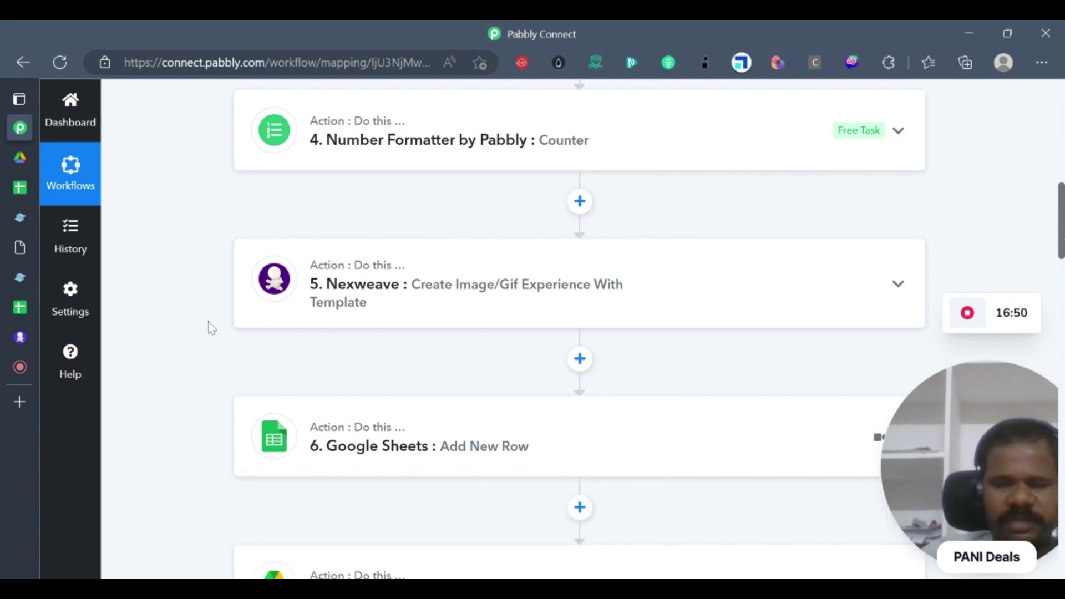
scroll(217, 349, down, 4)
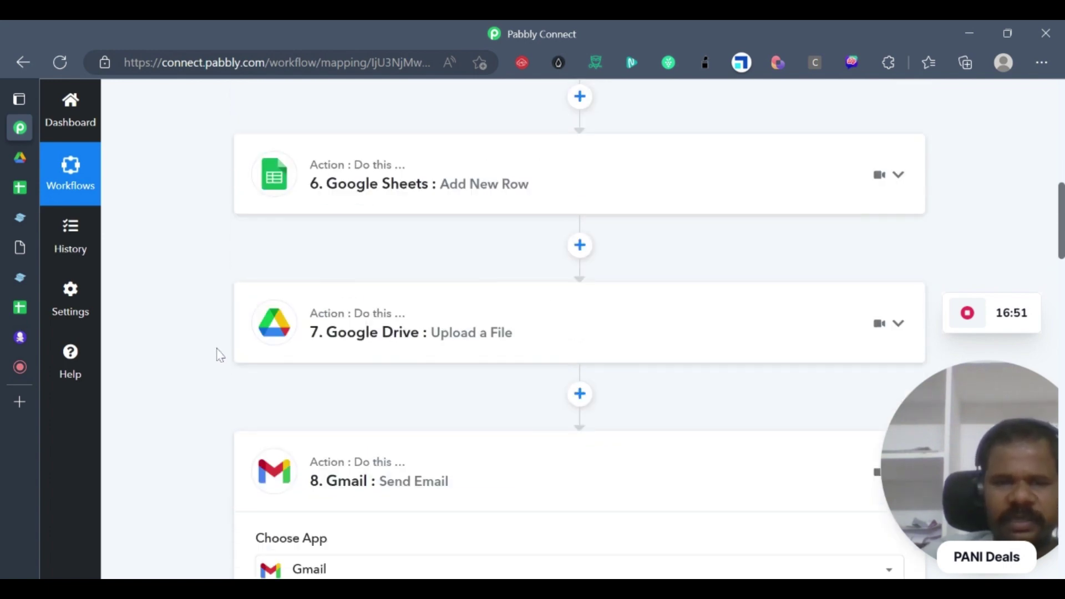
click(548, 435)
scroll(484, 292, up, 15)
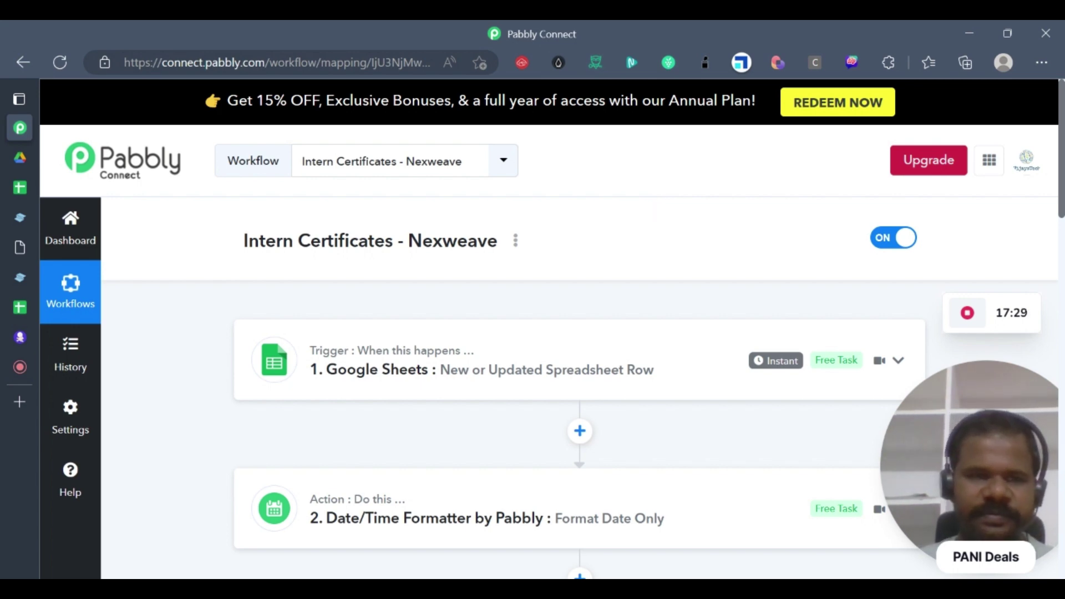
- Review the collapsed Intern Certificates - Nexweave workflow from the Google Sheets trigger through the formatter, code, Nexweave, Add New Row and Google Drive steps
mouse_move(19, 276)
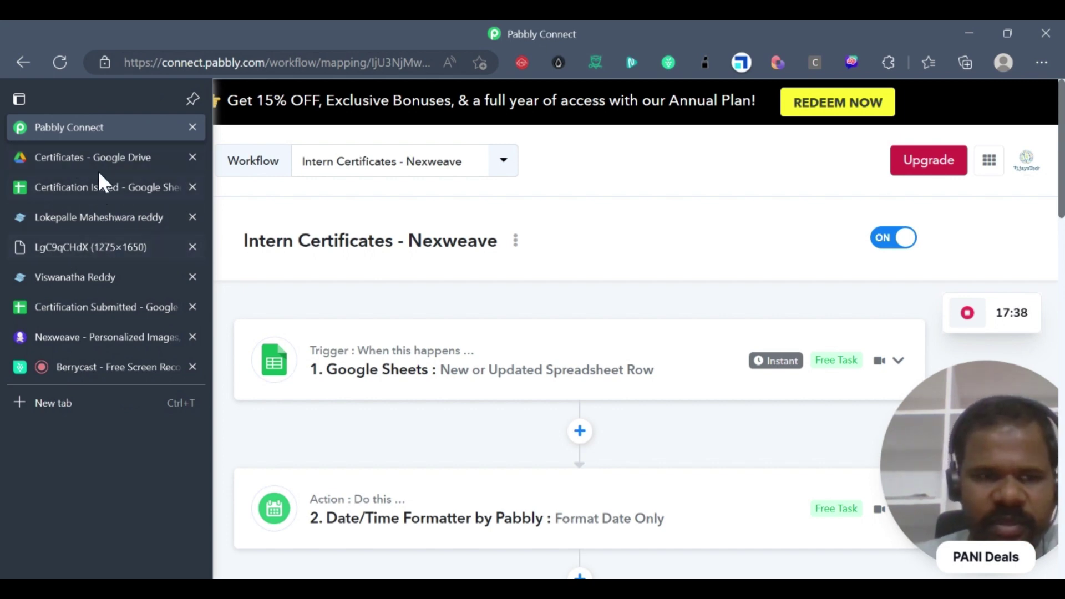
scroll(458, 269, down, 6)
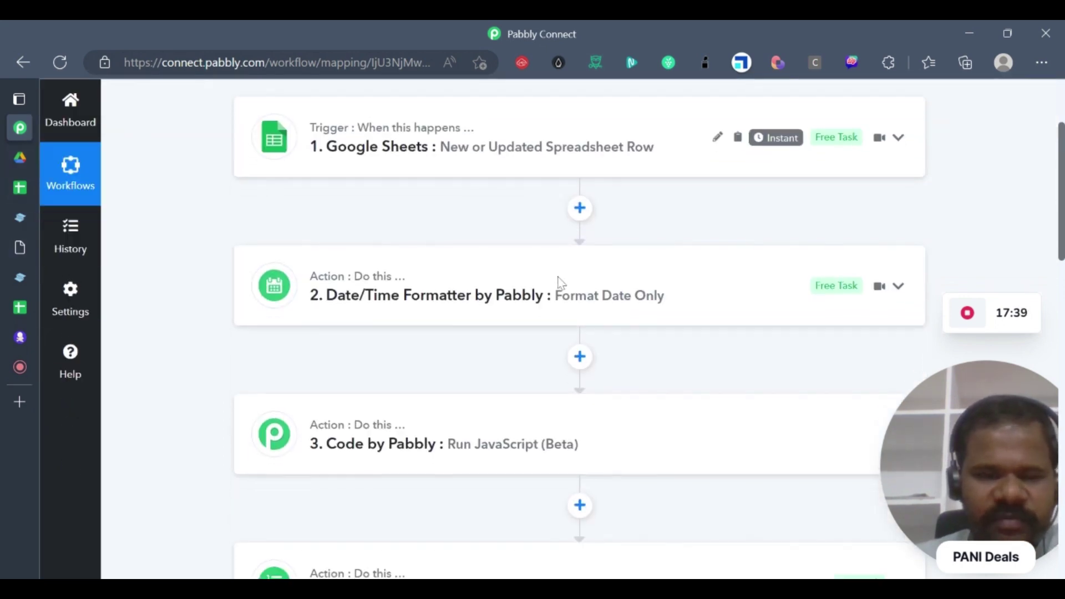
scroll(547, 304, down, 7)
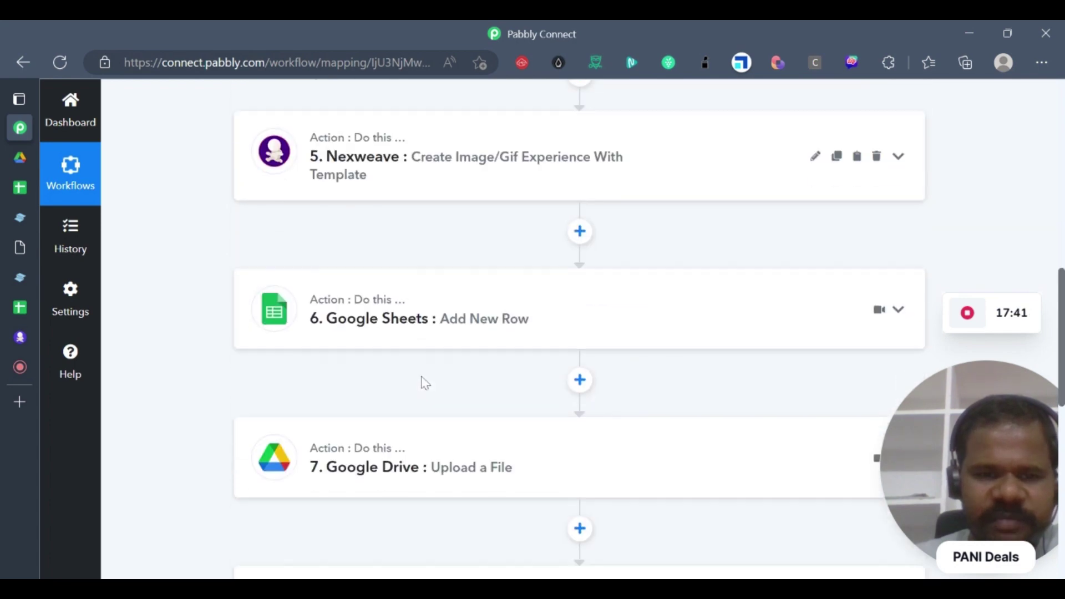
scroll(527, 399, down, 3)
scroll(563, 404, up, 13)
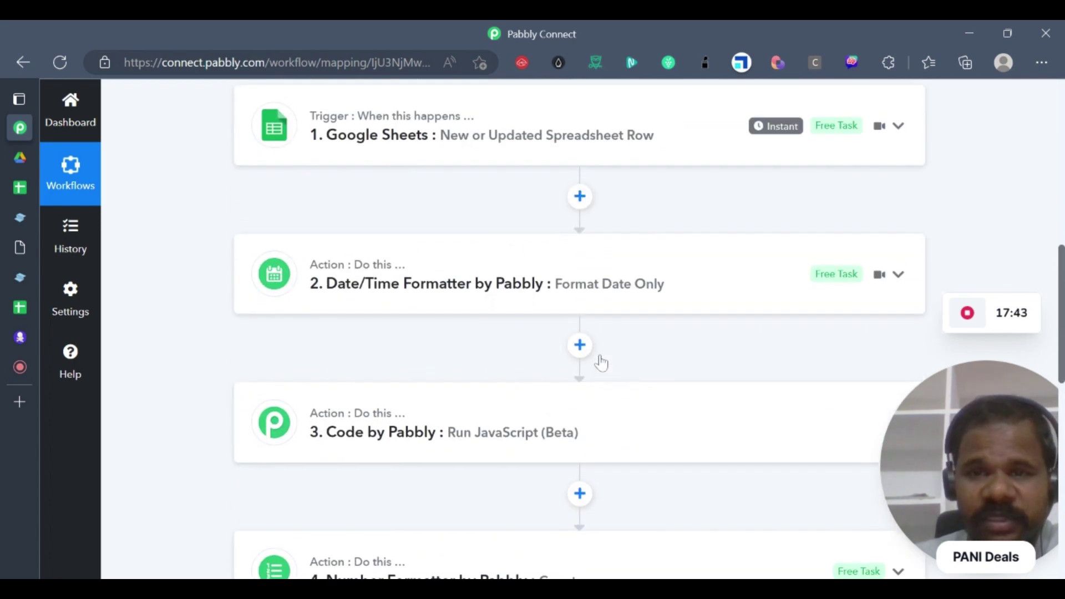
scroll(592, 373, down, 2)
scroll(601, 385, up, 5)
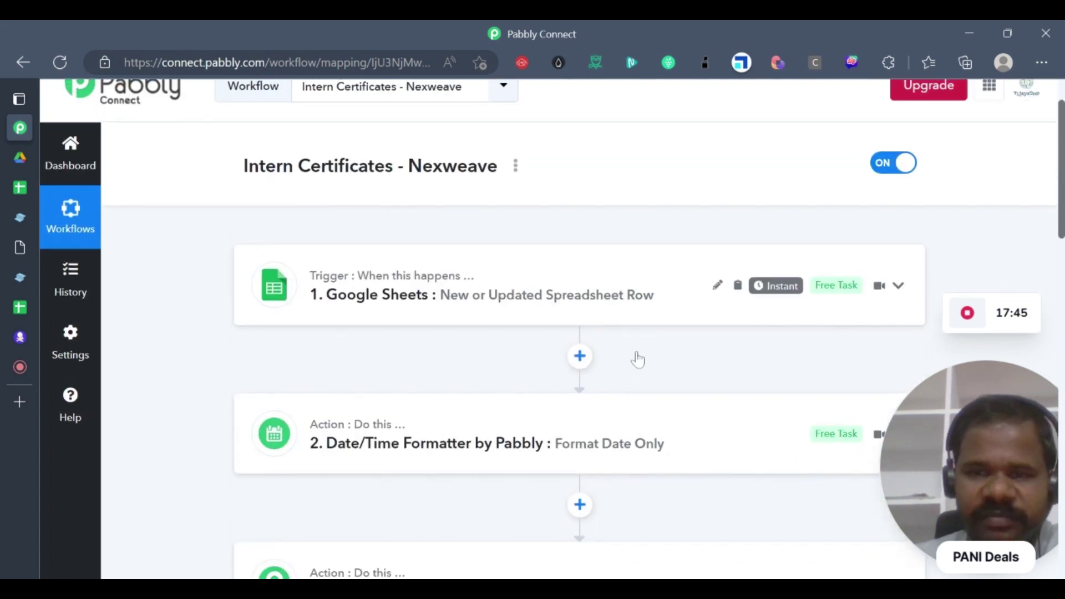
scroll(632, 369, down, 2)
scroll(626, 379, down, 2)
scroll(571, 351, down, 2)
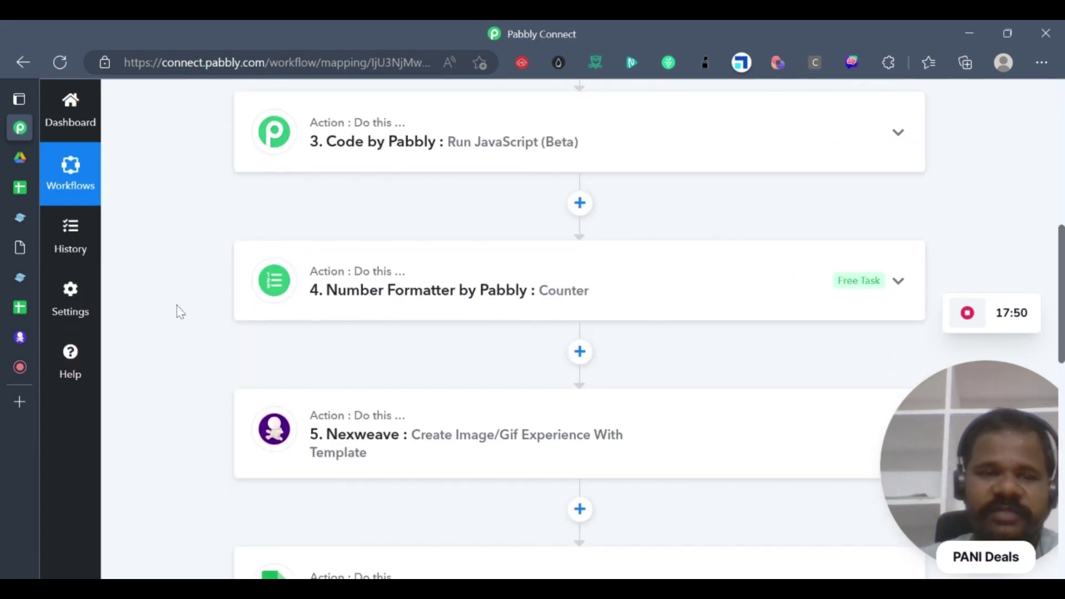
scroll(177, 307, down, 1)
scroll(180, 306, down, 2)
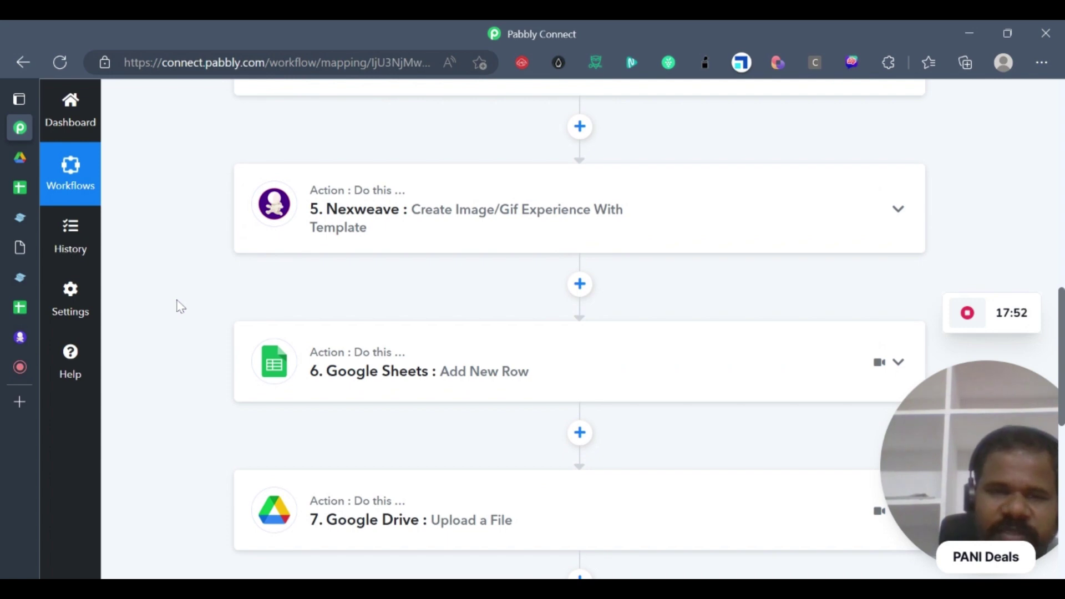
scroll(180, 307, up, 1)
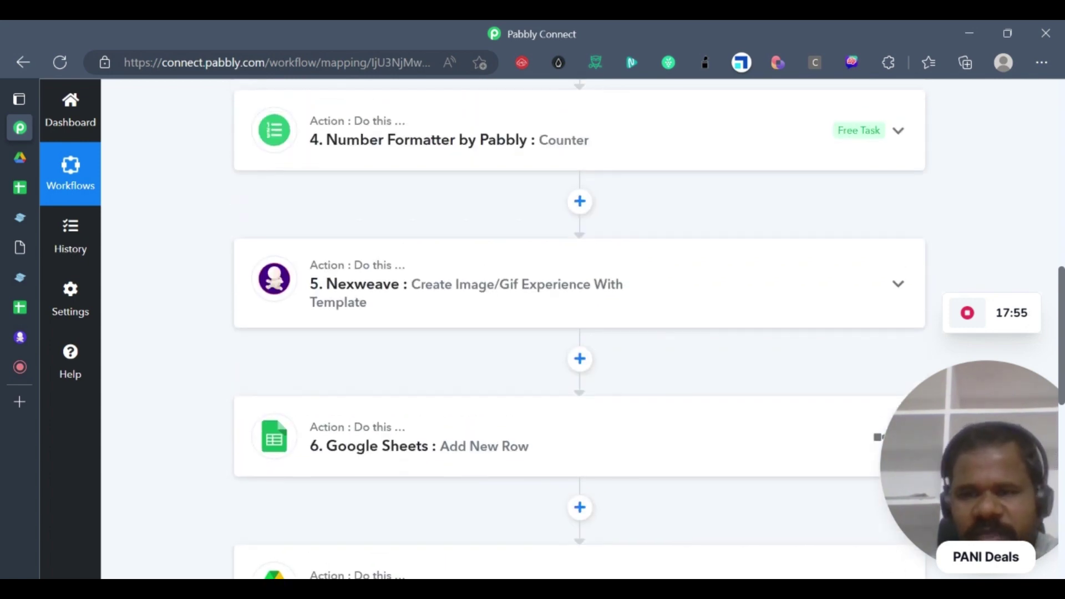
scroll(180, 306, up, 1)
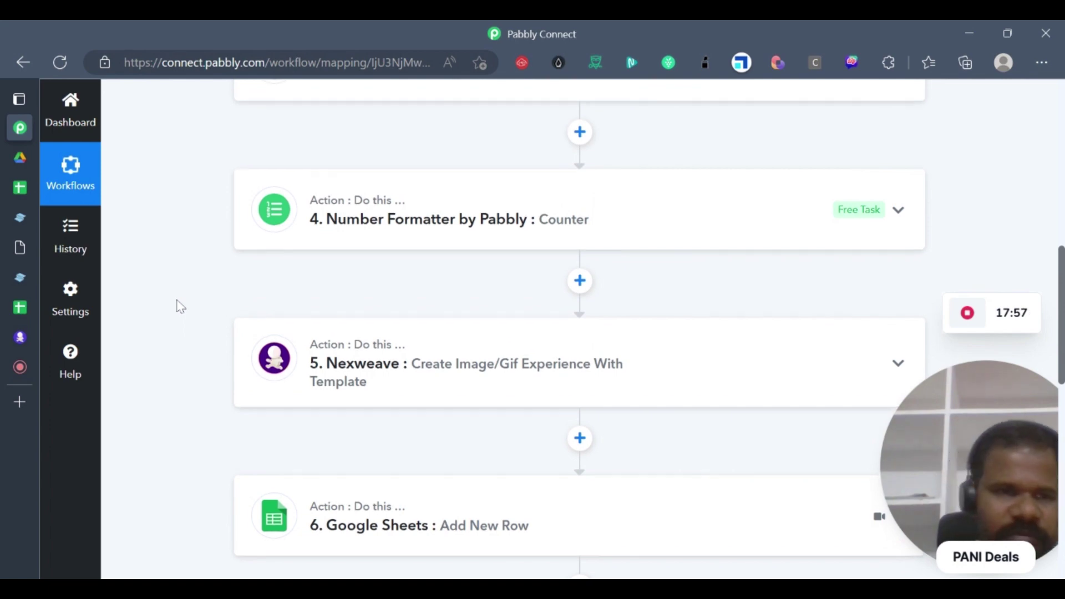
scroll(181, 307, up, 7)
scroll(180, 307, up, 2)
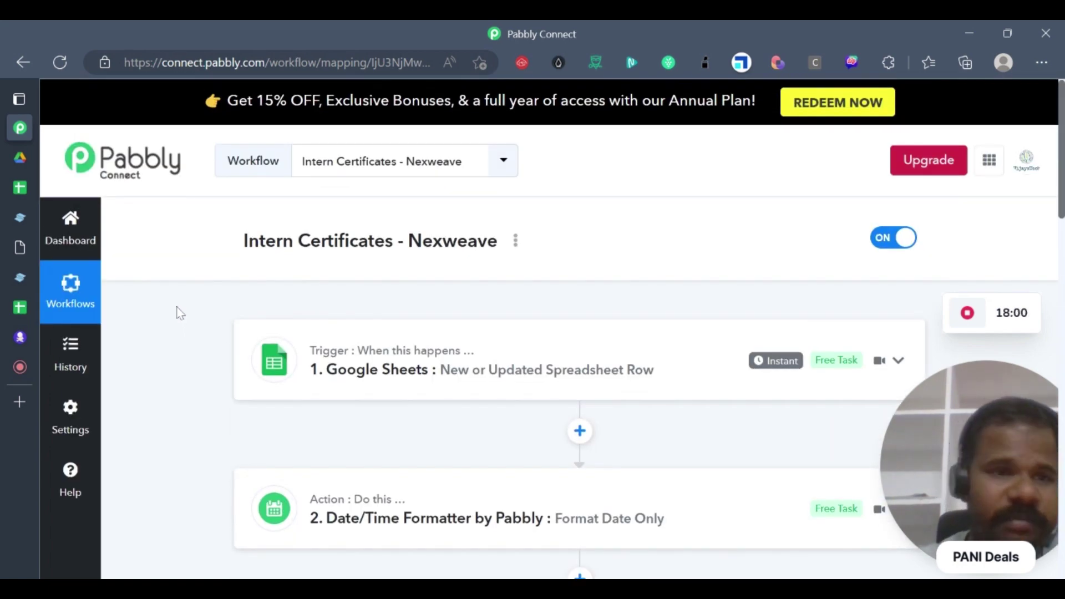
scroll(180, 313, down, 1)
scroll(180, 314, down, 1)
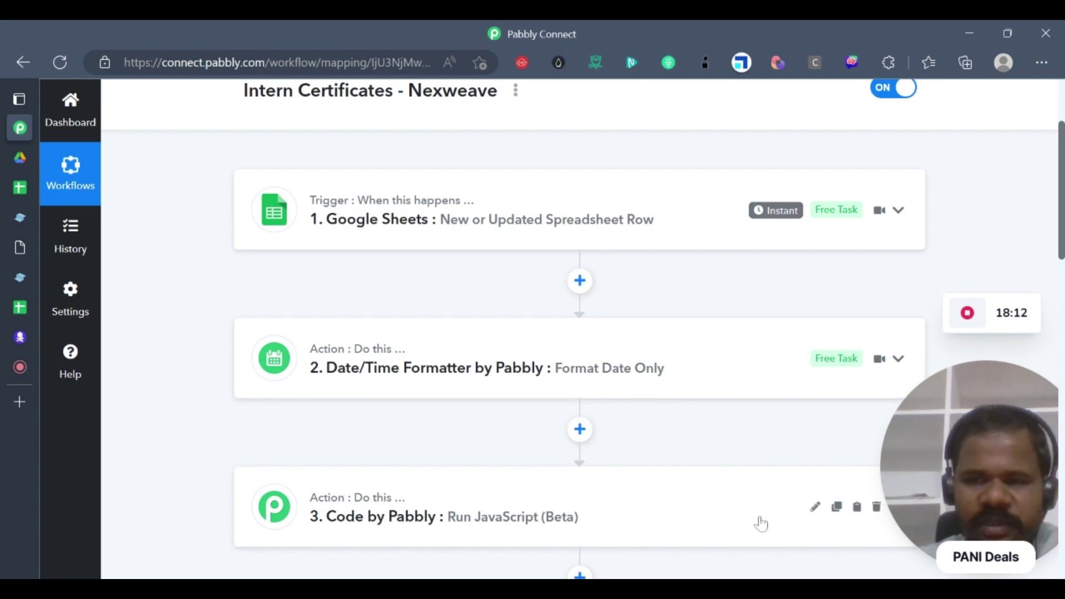
mouse_move(968, 314)
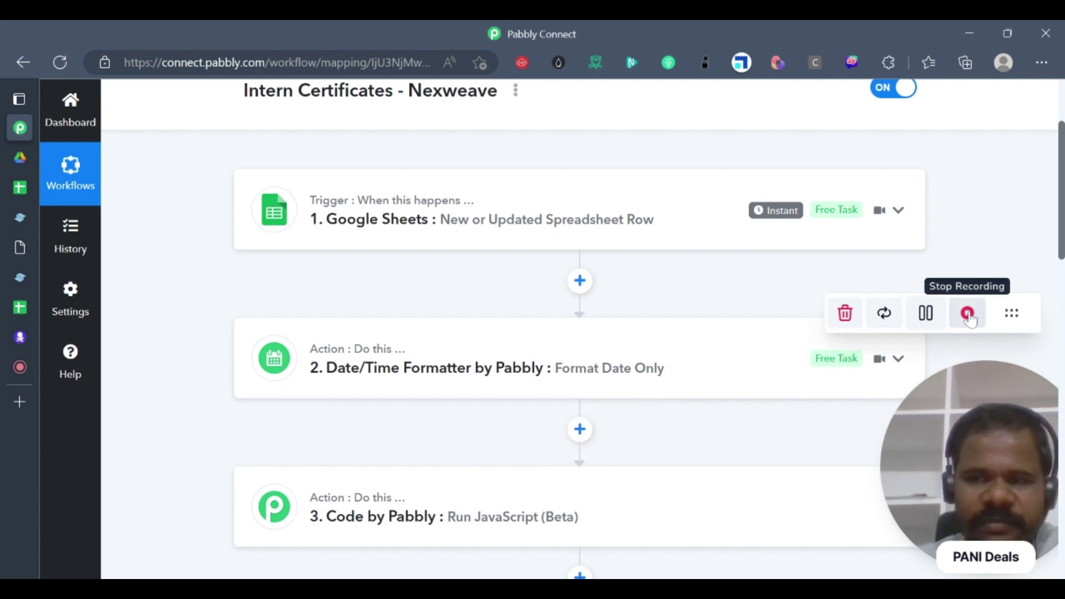